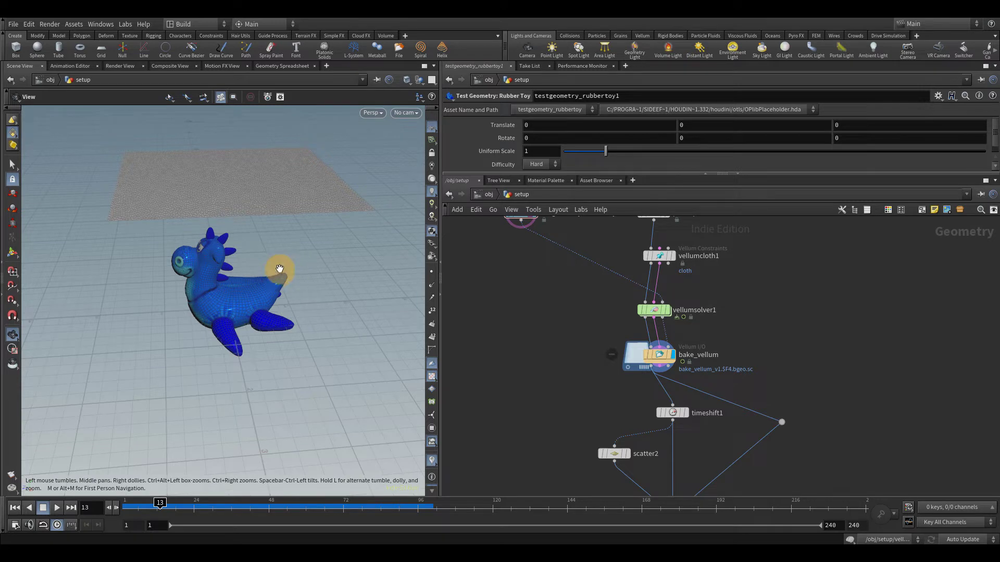
Step: Scrub the timeline to frame 44 and turn off the template display of the testgeometry_rubbertoy1 node
drag(281, 234, 257, 234)
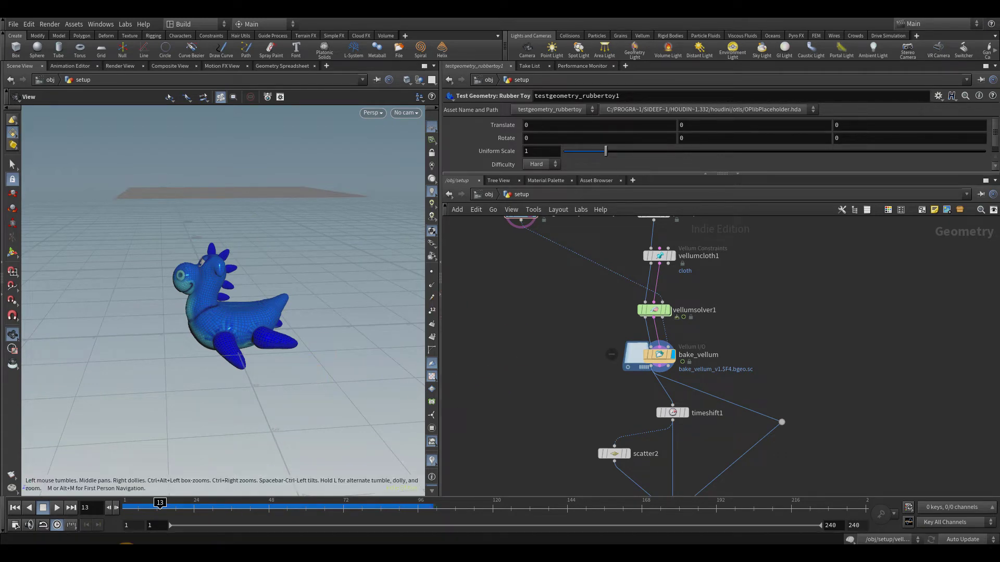
drag(158, 503, 256, 490)
scroll(533, 224, up, 1)
middle_drag(534, 224, 595, 246)
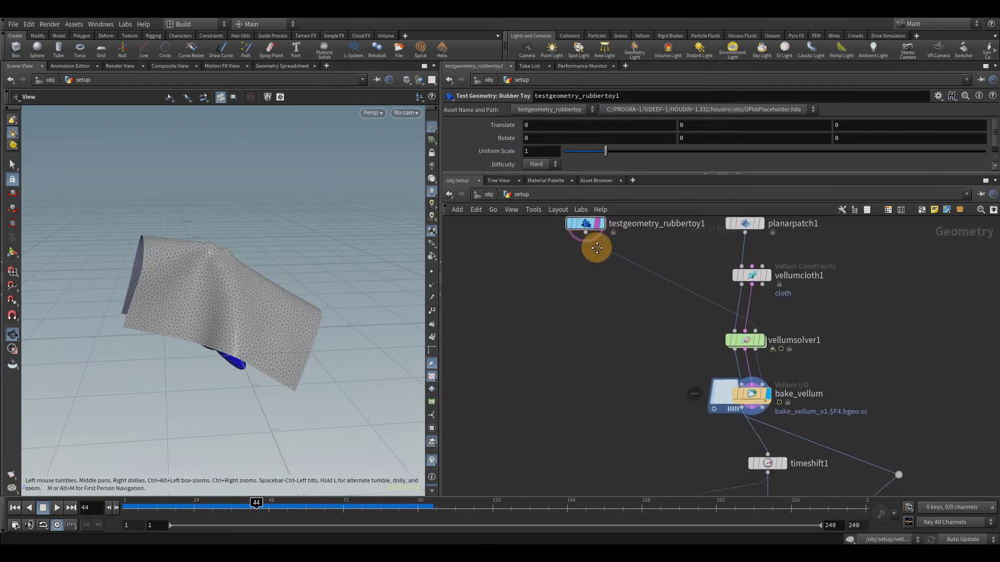
scroll(590, 249, down, 2)
click(596, 227)
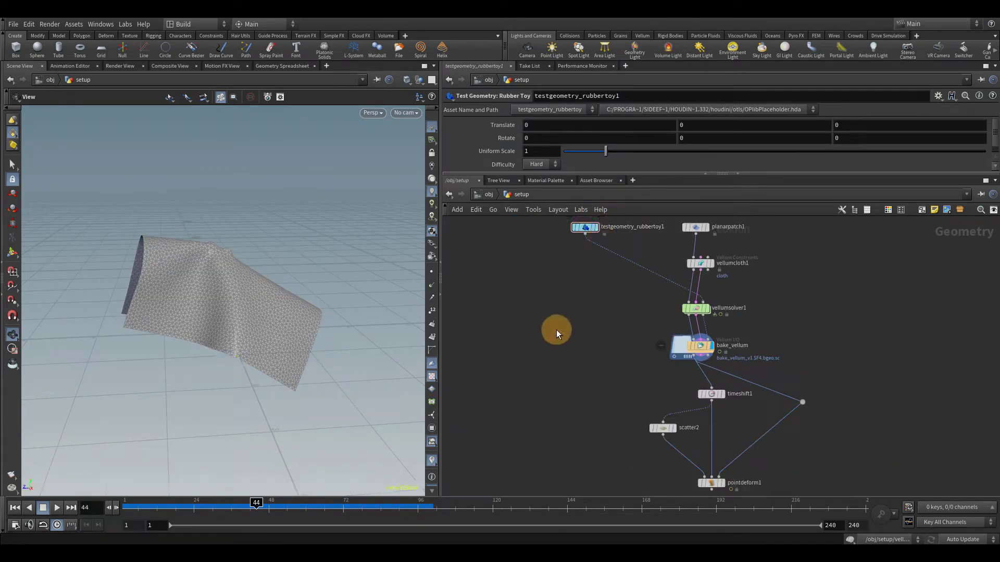
Step: Add a wetmap node to the network, in the empty area beside the scatter2 node
middle_drag(645, 369, 645, 346)
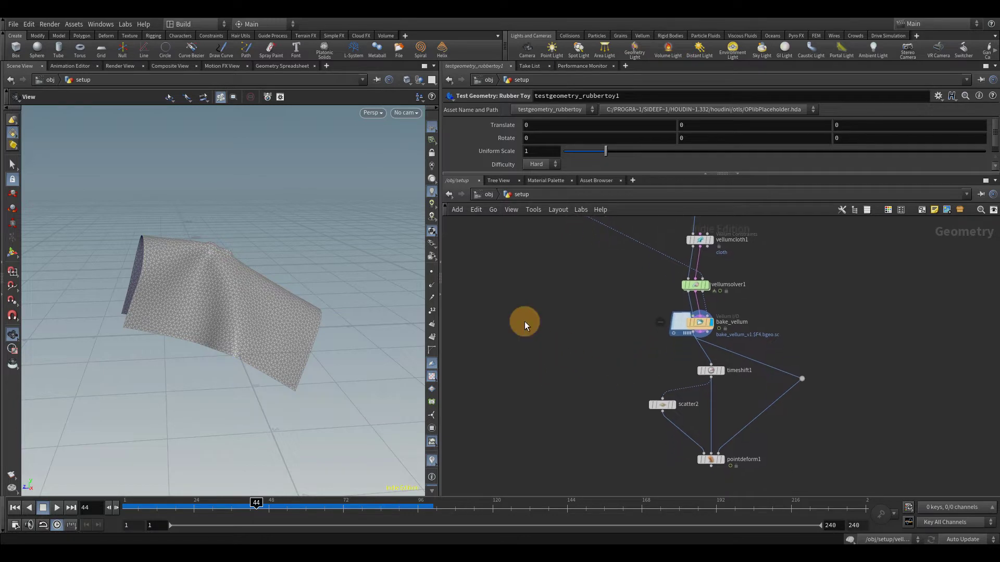
key(Tab)
text(wet)
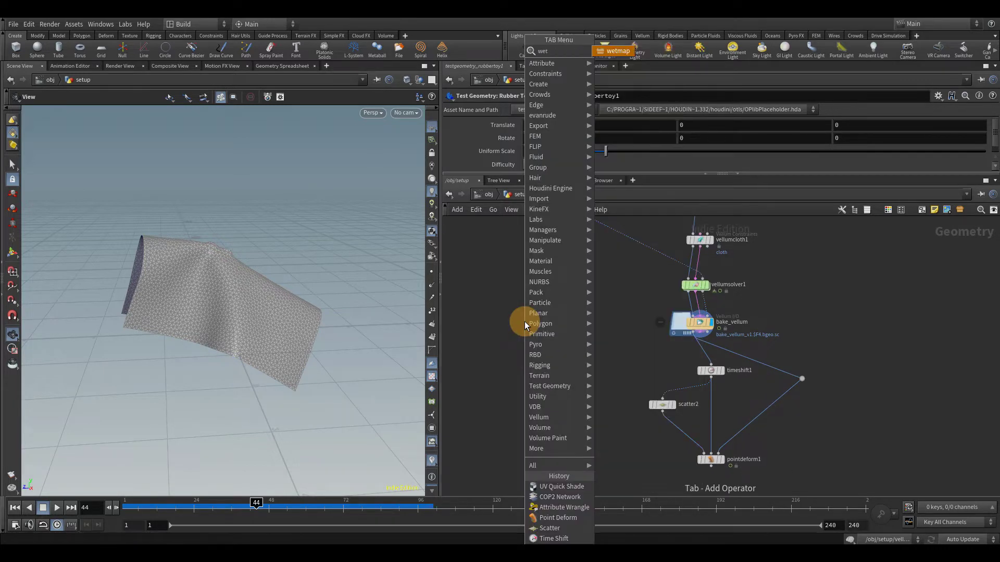
key(Return)
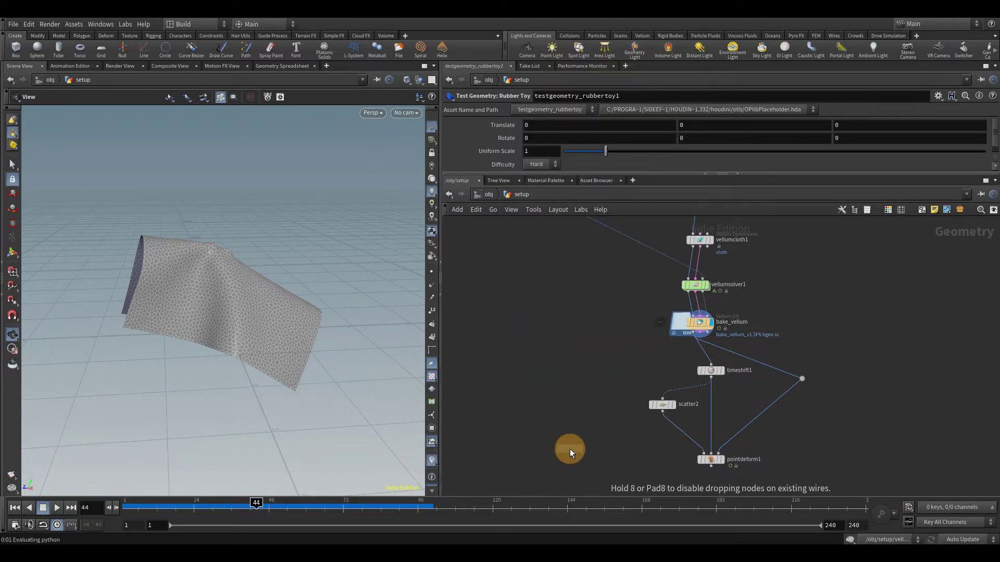
click(570, 449)
Step: Connect the output of testgeometry_rubbertoy1 to the first input of the wetmap1 node
scroll(581, 398, down, 5)
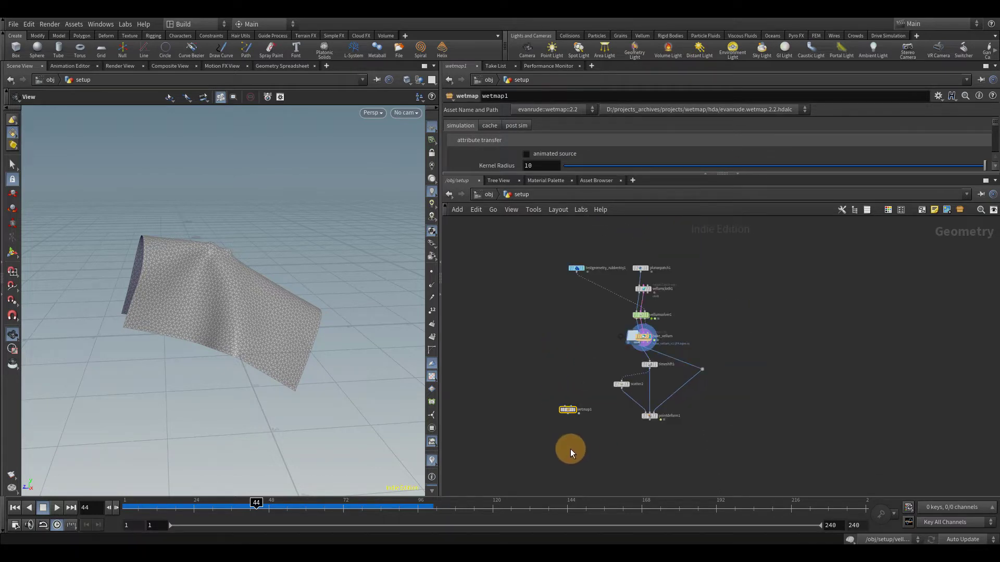
scroll(570, 449, down, 3)
scroll(580, 363, up, 4)
middle_drag(575, 378, 573, 321)
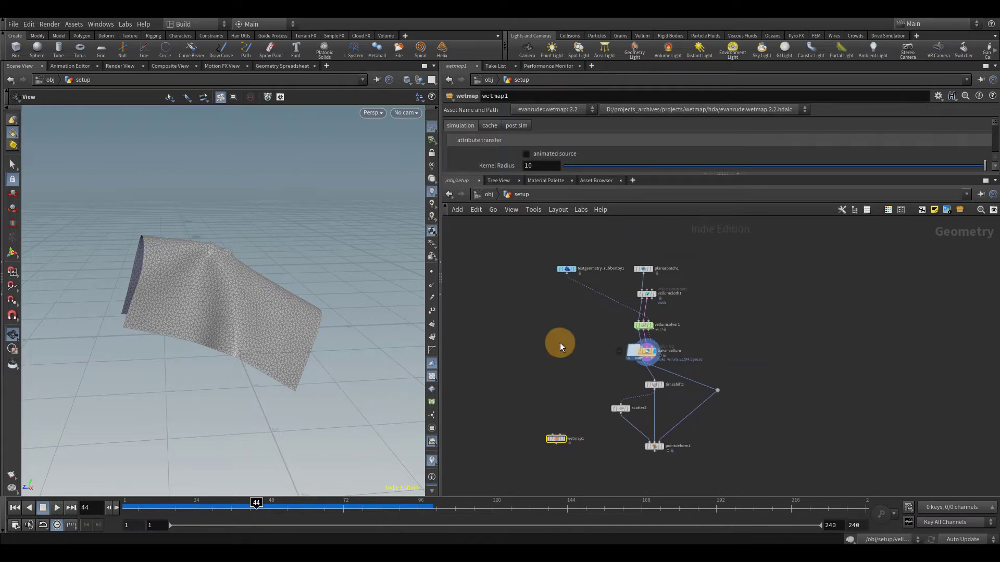
drag(568, 279, 548, 442)
scroll(544, 446, up, 6)
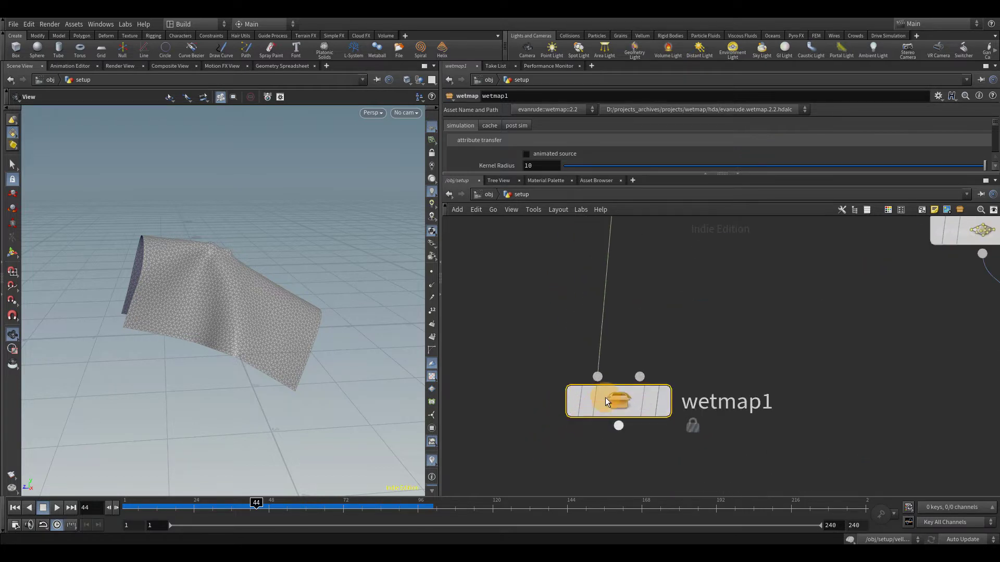
mouse_move(604, 365)
click(612, 338)
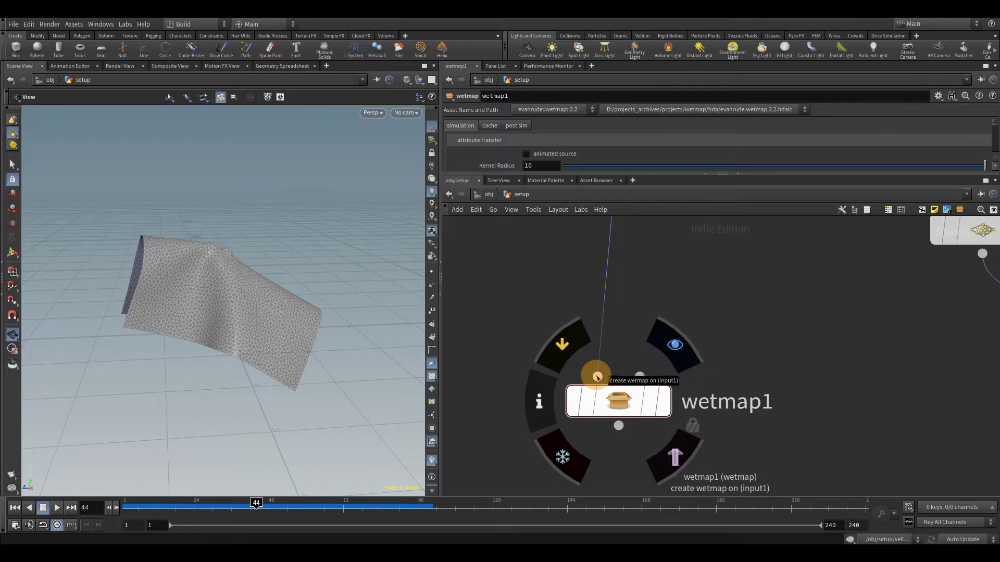
Step: Make wetmap1 the displayed node and inspect the rubber toy up close in the viewport
scroll(643, 401, down, 8)
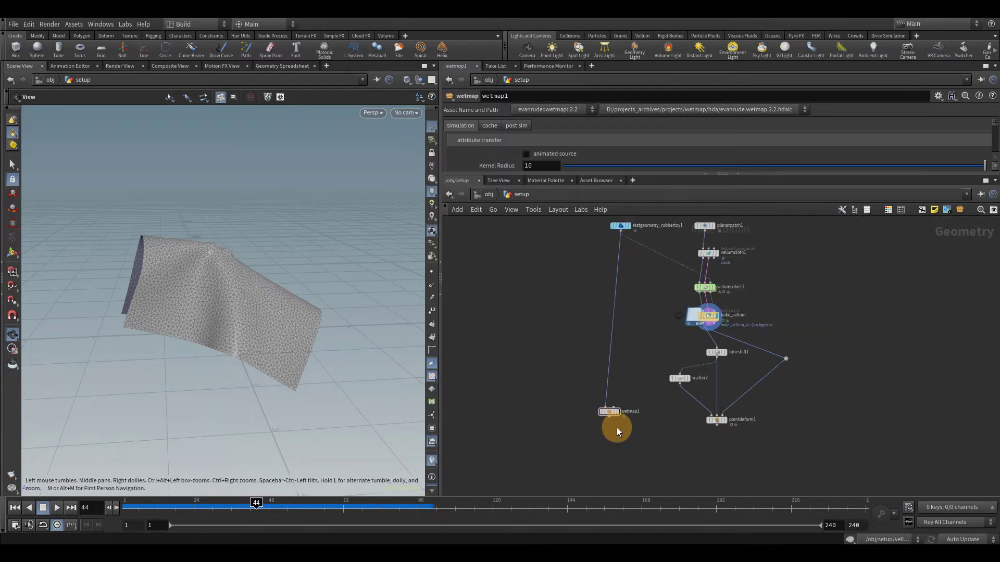
click(621, 415)
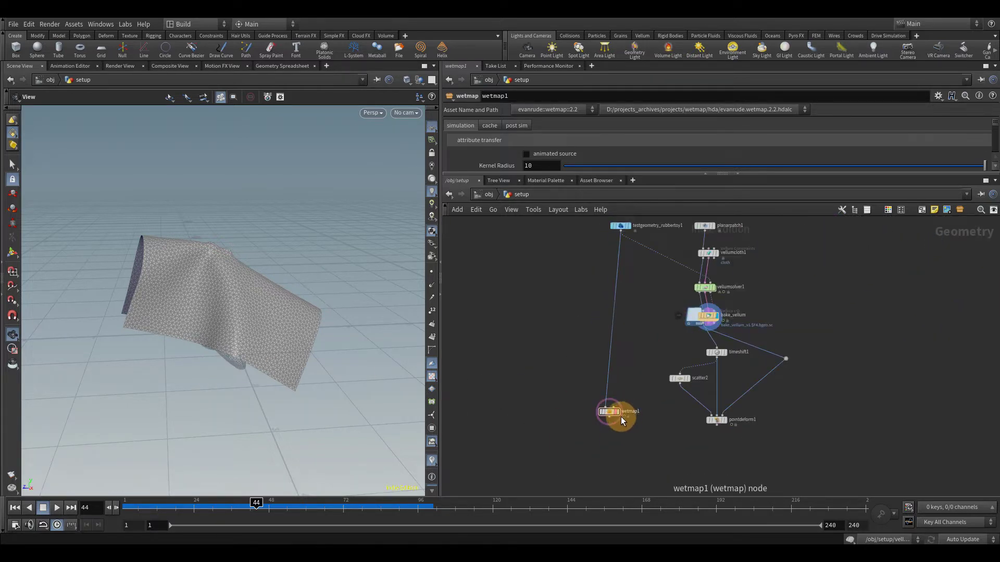
click(619, 416)
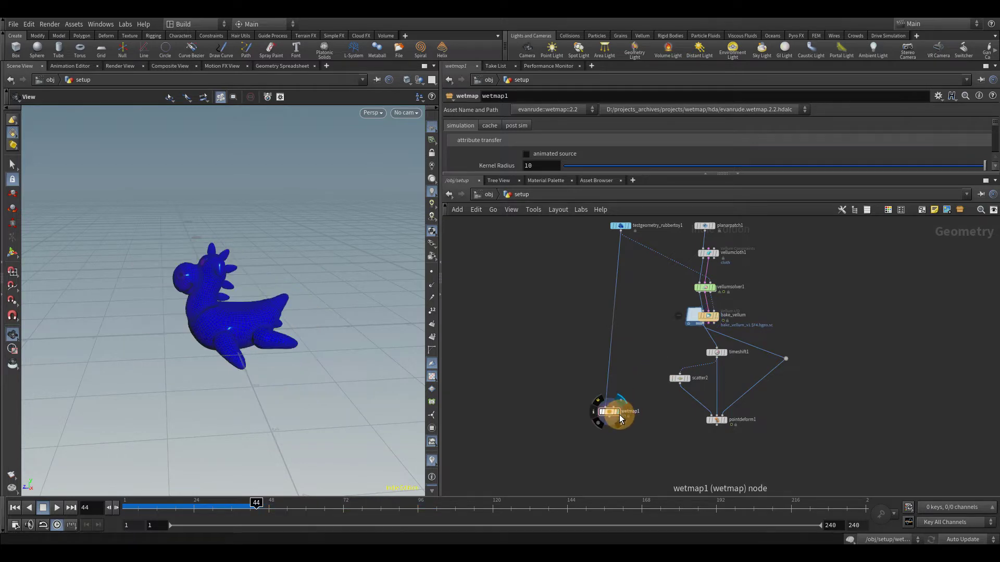
scroll(286, 349, up, 5)
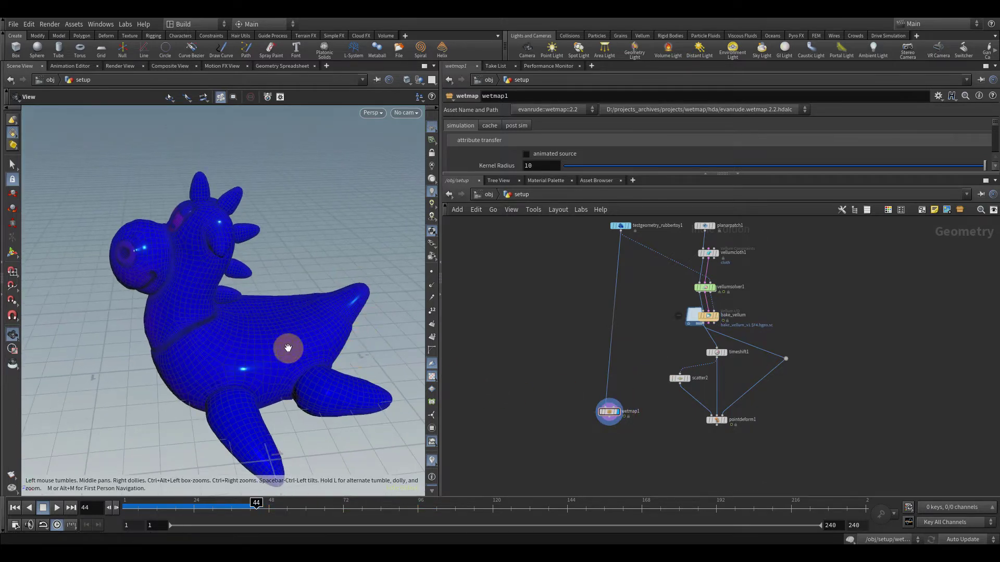
drag(364, 339, 317, 260)
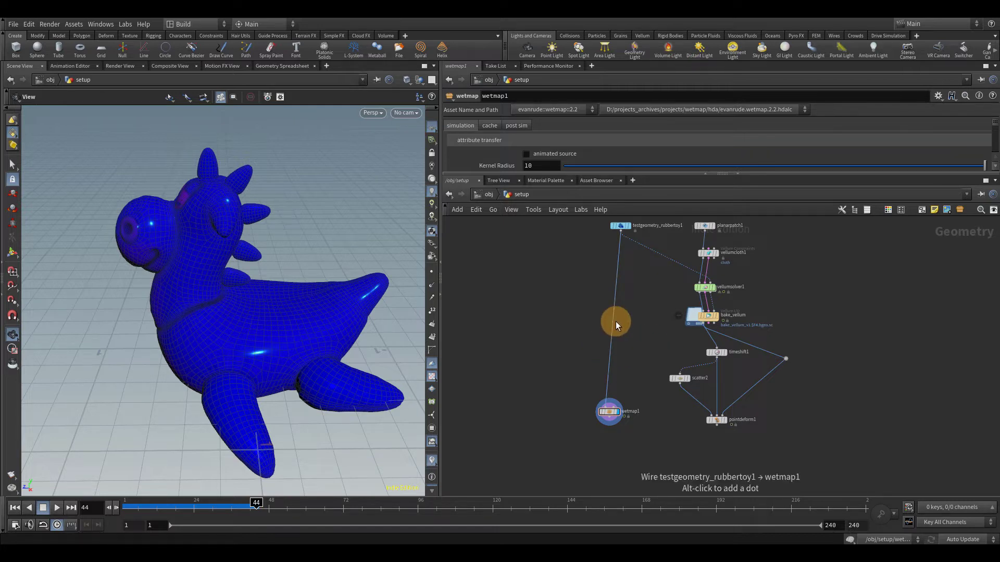
middle_drag(617, 324, 598, 328)
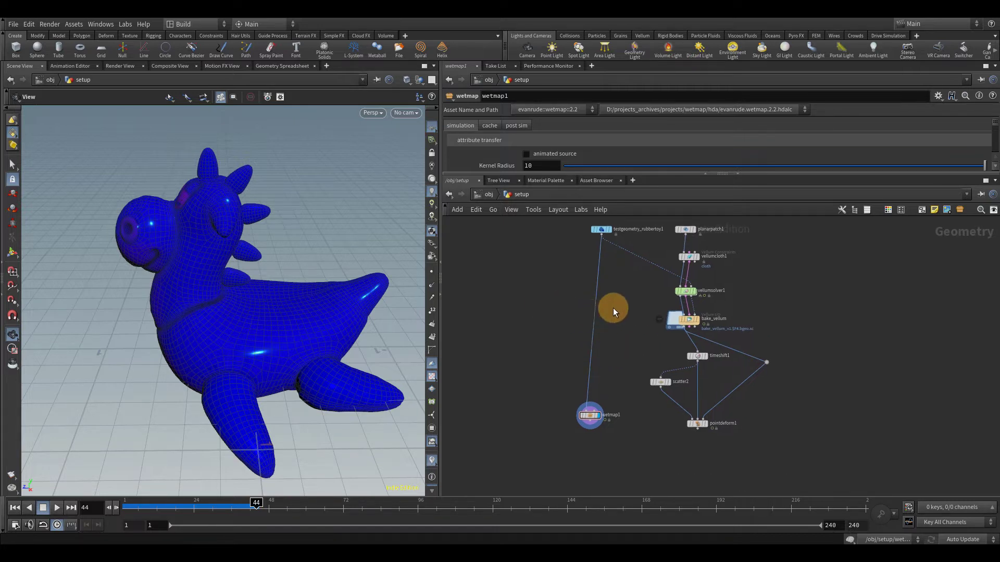
mouse_move(626, 292)
mouse_down()
mouse_move(523, 325)
mouse_move(592, 315)
mouse_up()
key(ctrl+z)
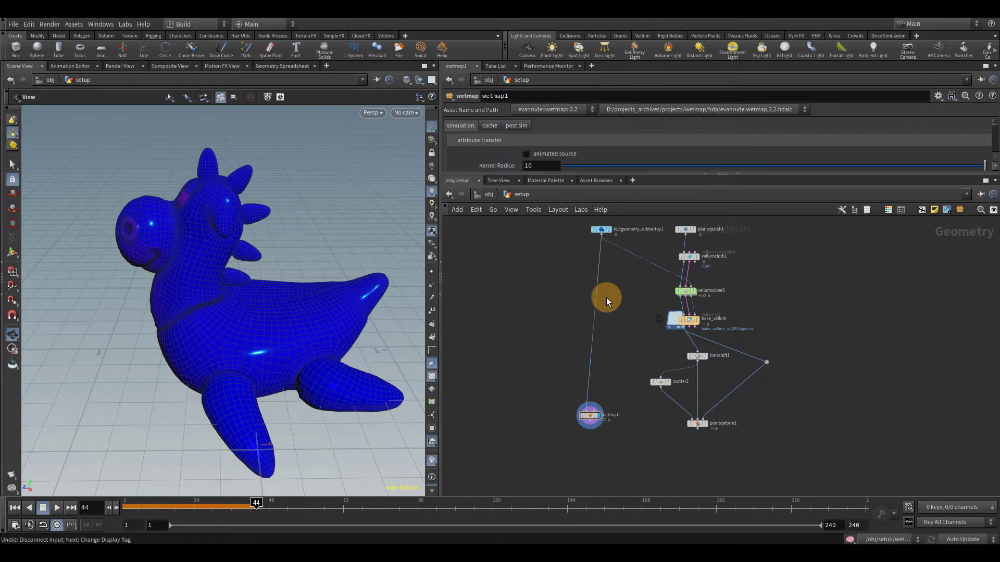
Step: Add a Scatter node and insert it on the wire between testgeometry_rubbertoy1 and wetmap1
key(Tab)
text(sca)
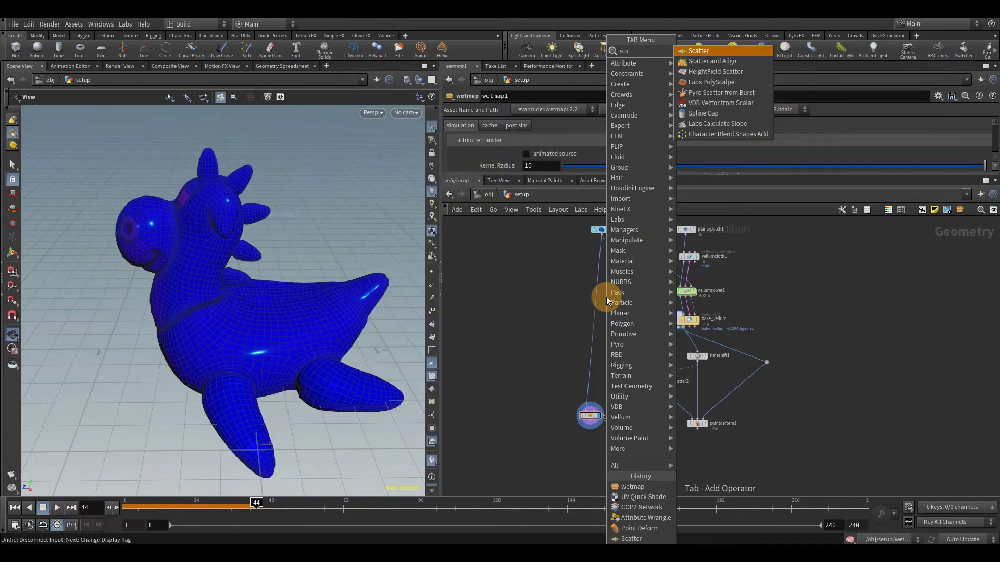
key(Return)
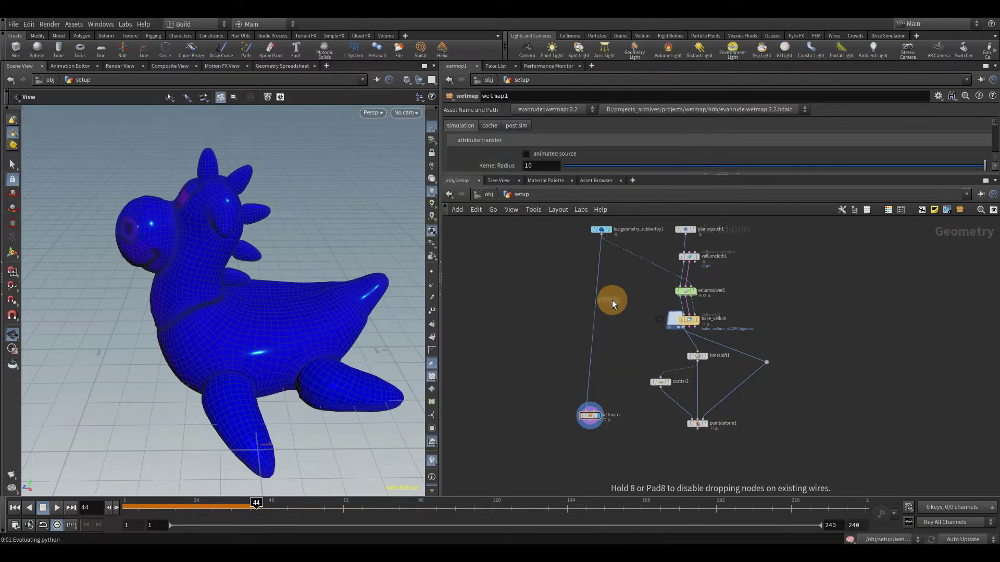
click(612, 300)
scroll(611, 300, up, 2)
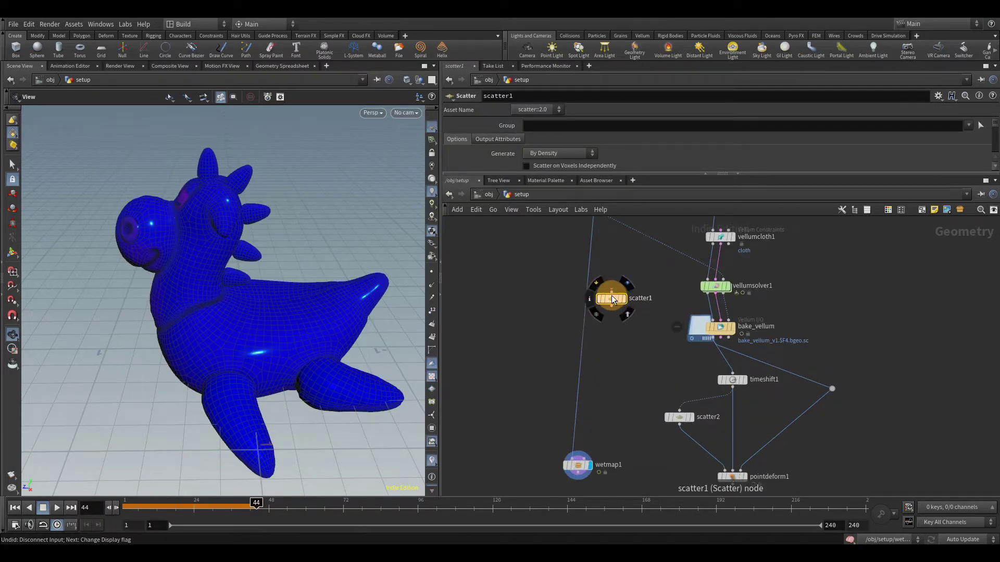
drag(614, 302, 588, 316)
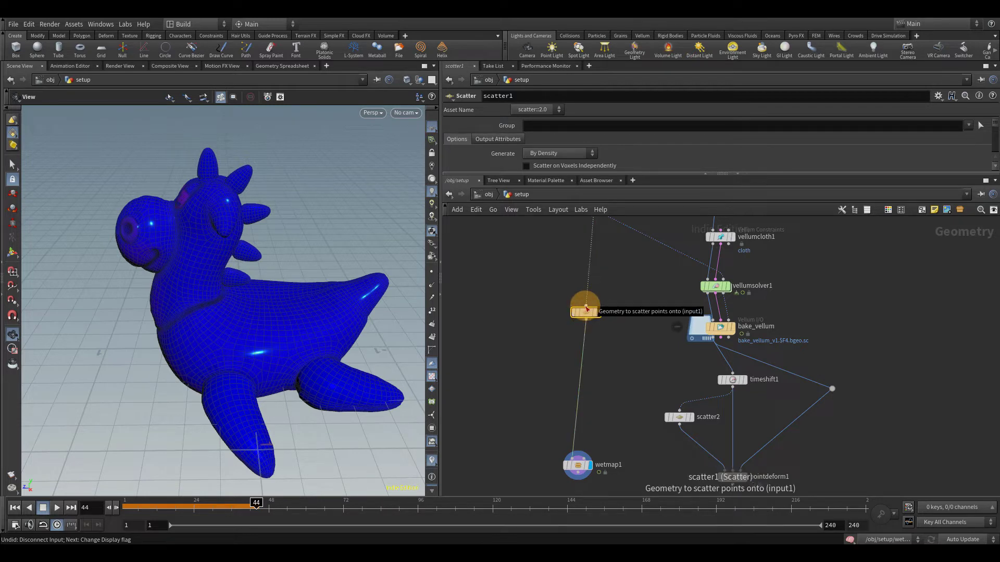
Step: Try to open the node information of testgeometry_rubbertoy1 and close the Houdini Console window
middle_drag(680, 305, 661, 360)
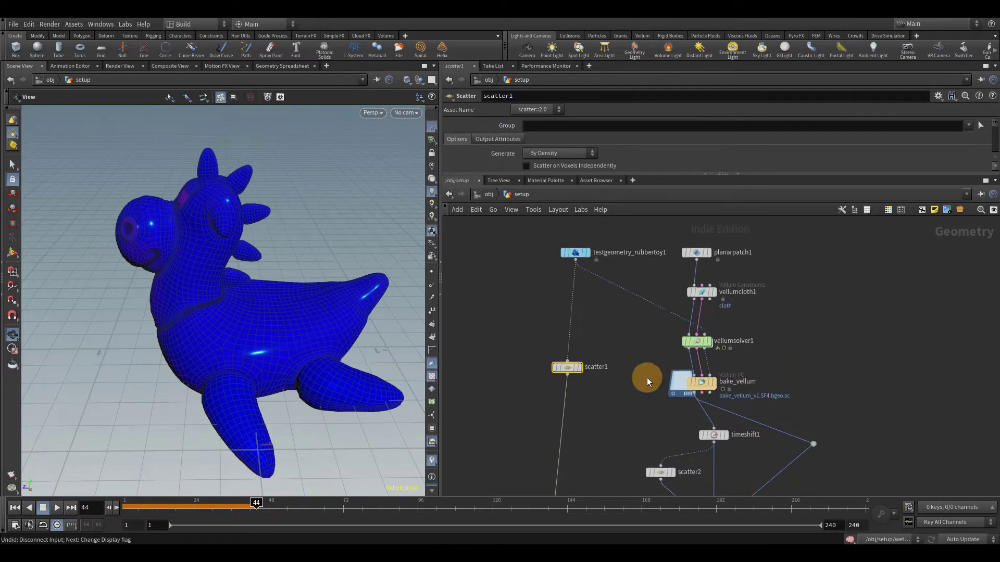
scroll(593, 271, up, 6)
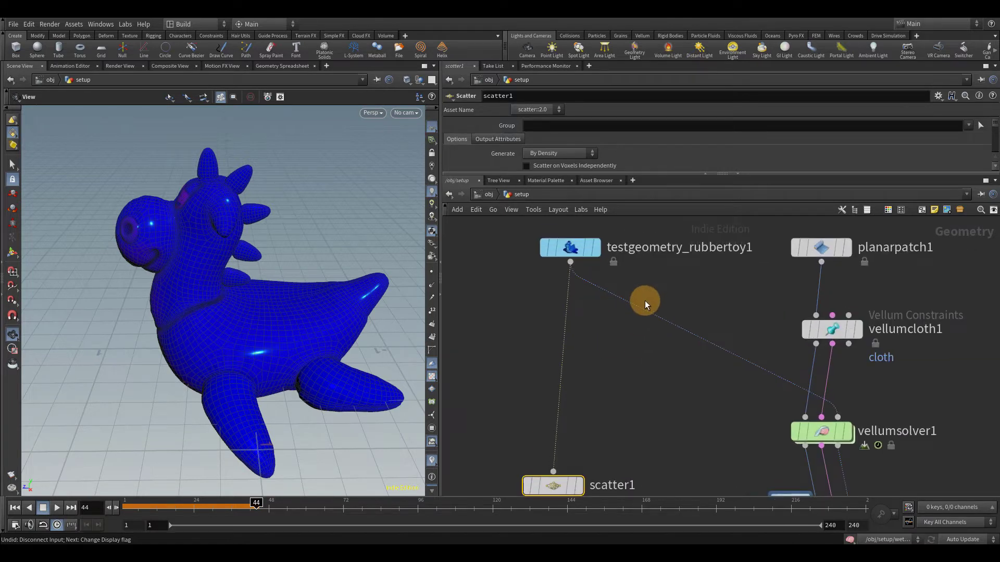
click(569, 249)
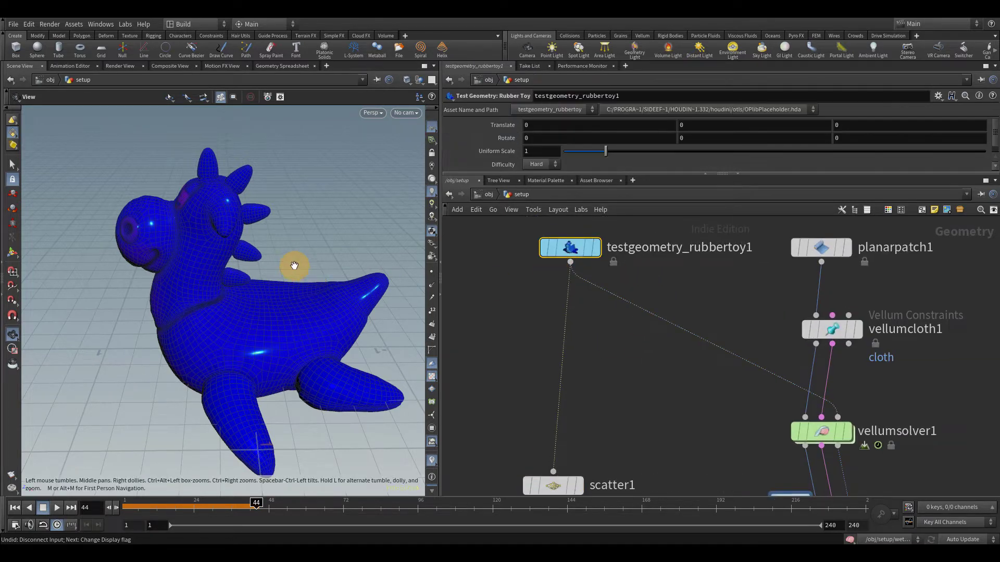
middle_click(566, 249)
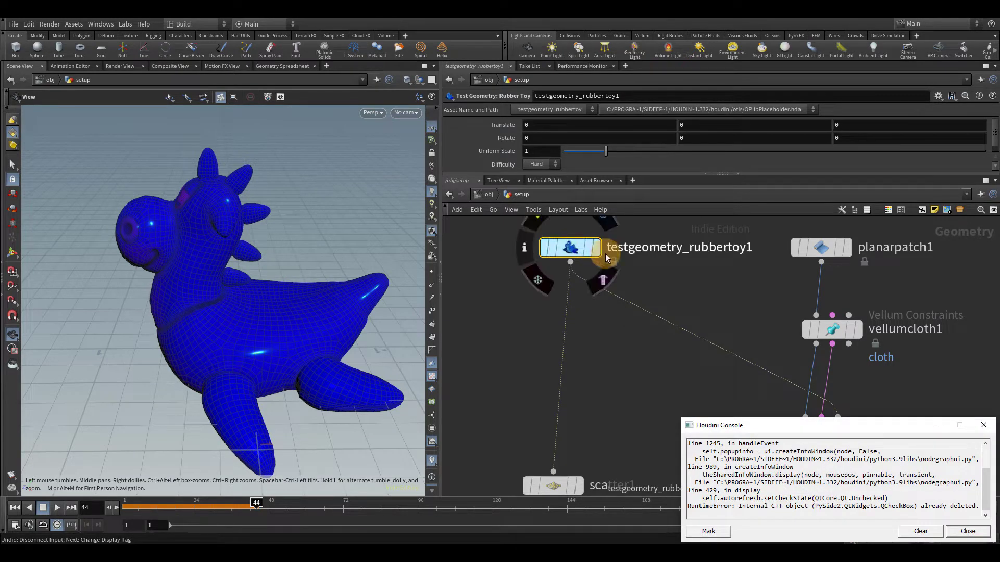
drag(767, 431, 561, 281)
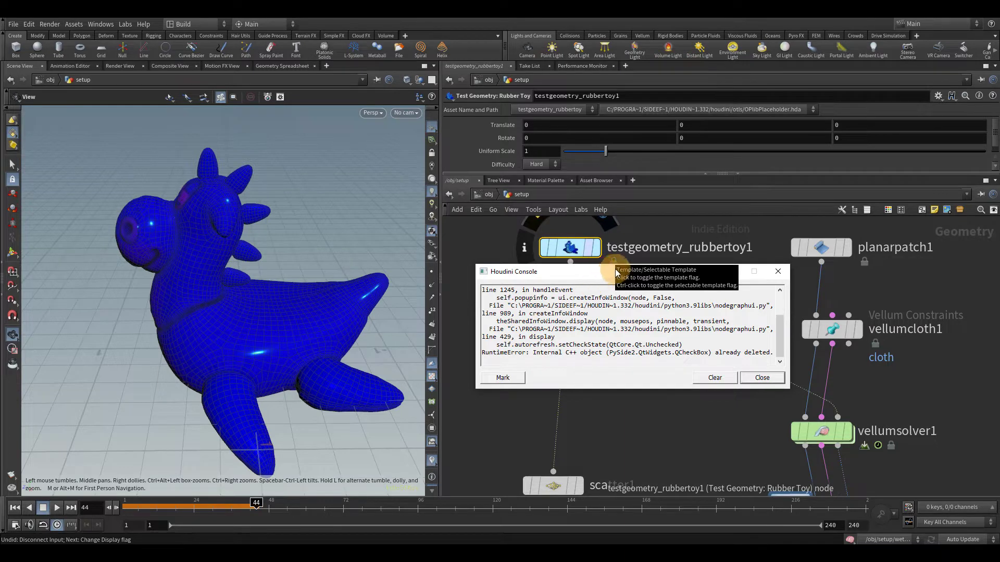
click(764, 380)
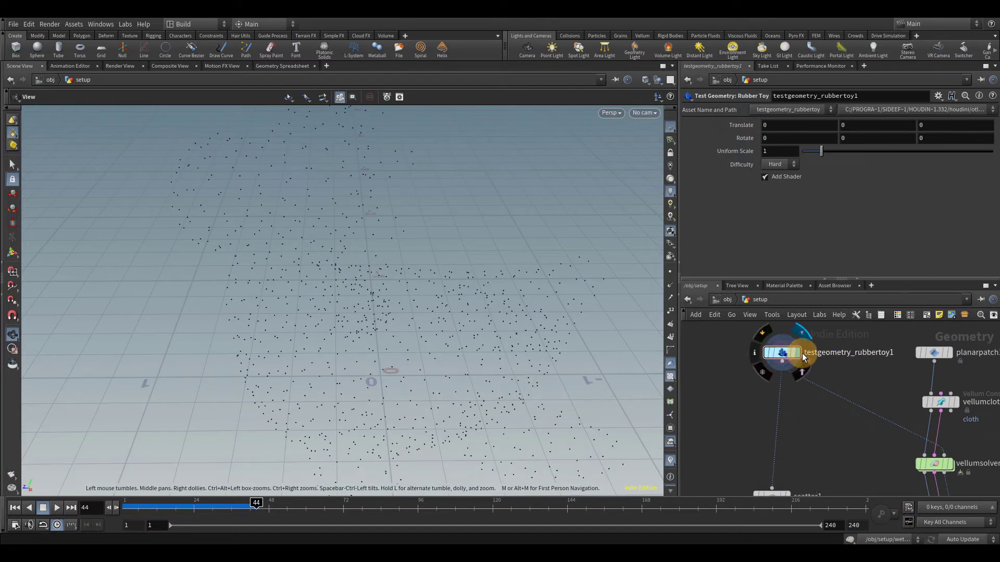
Step: Display testgeometry_rubbertoy1 in the viewport and check its attributes in the node information
click(787, 354)
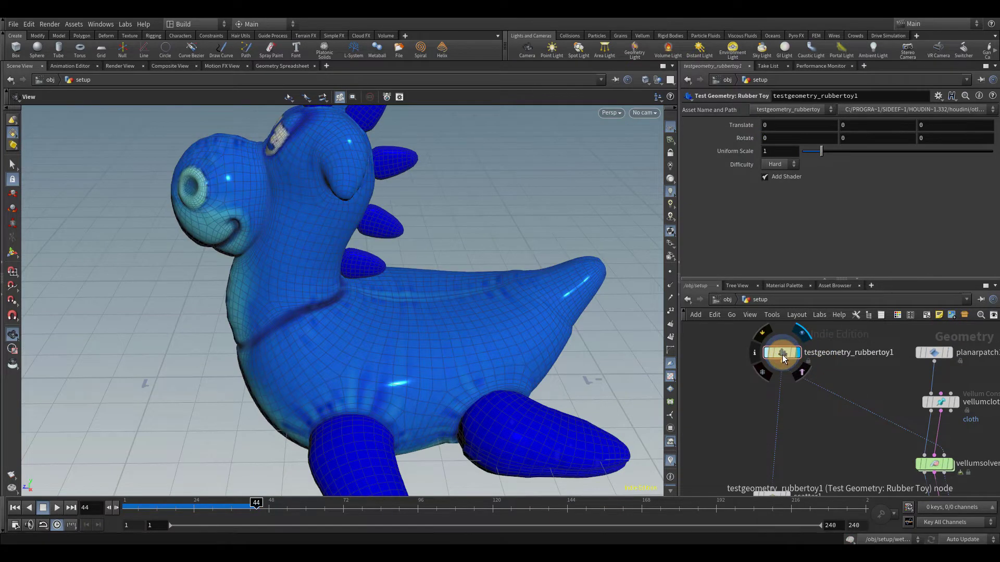
middle_click(782, 355)
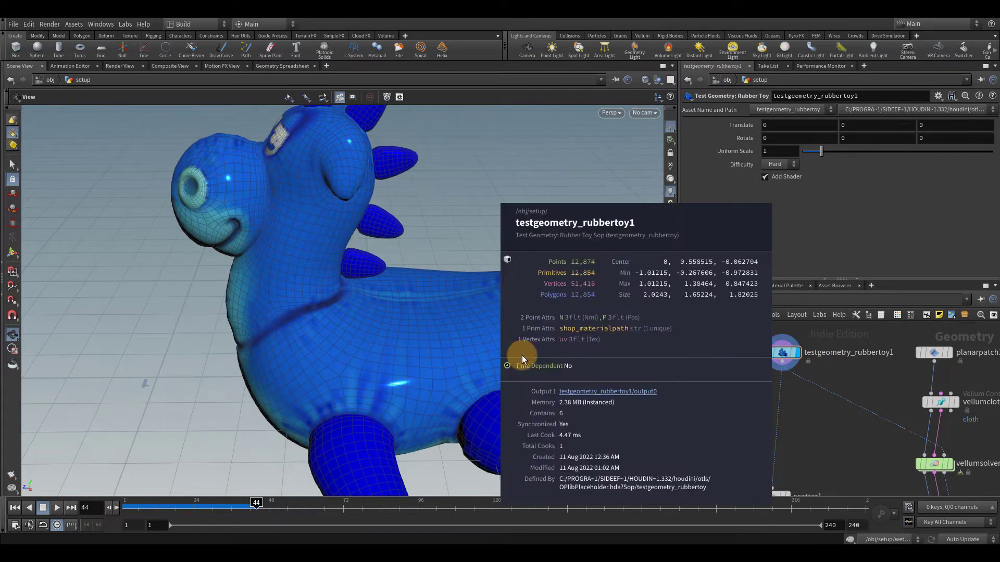
middle_drag(542, 339, 556, 340)
Step: Switch the viewport to the UV view and examine the rubber toy's UV layout
drag(290, 207, 326, 270)
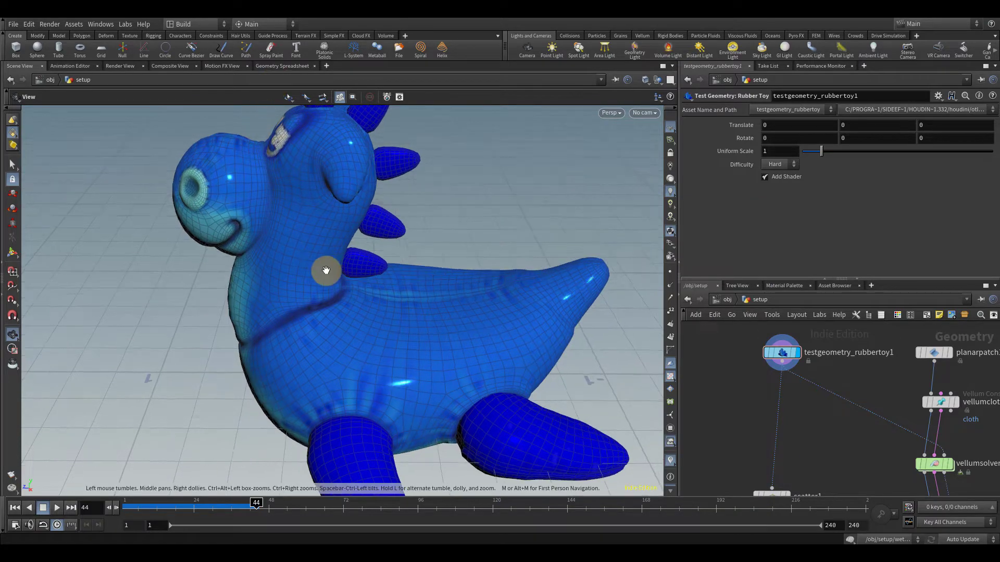
key(space+5)
right_drag(372, 256, 417, 242)
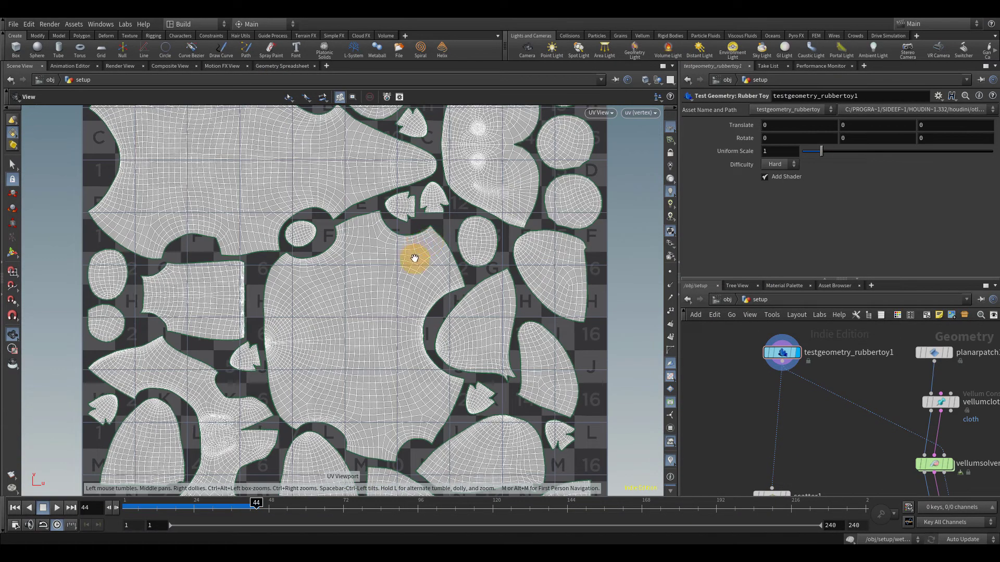
click(49, 79)
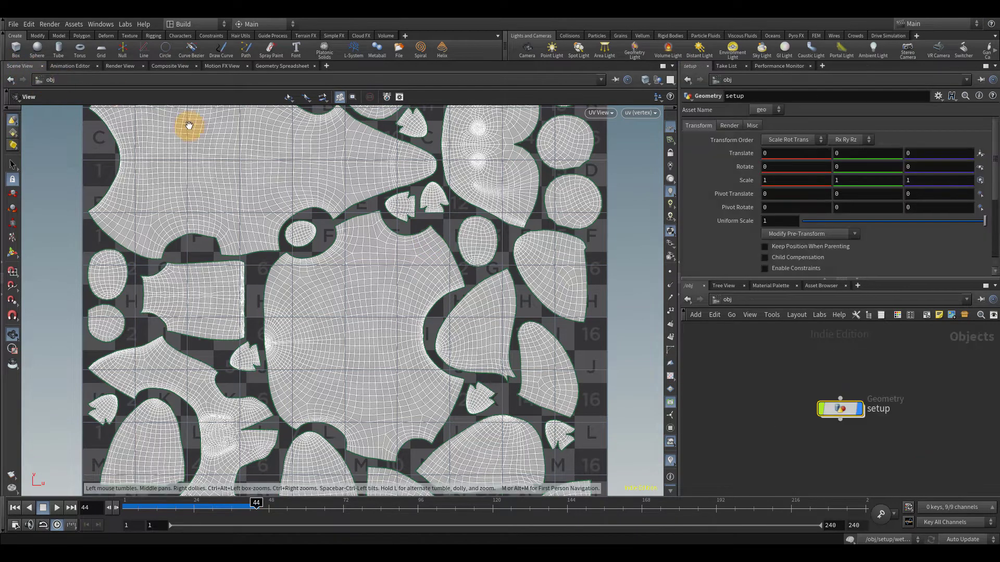
scroll(306, 179, down, 1)
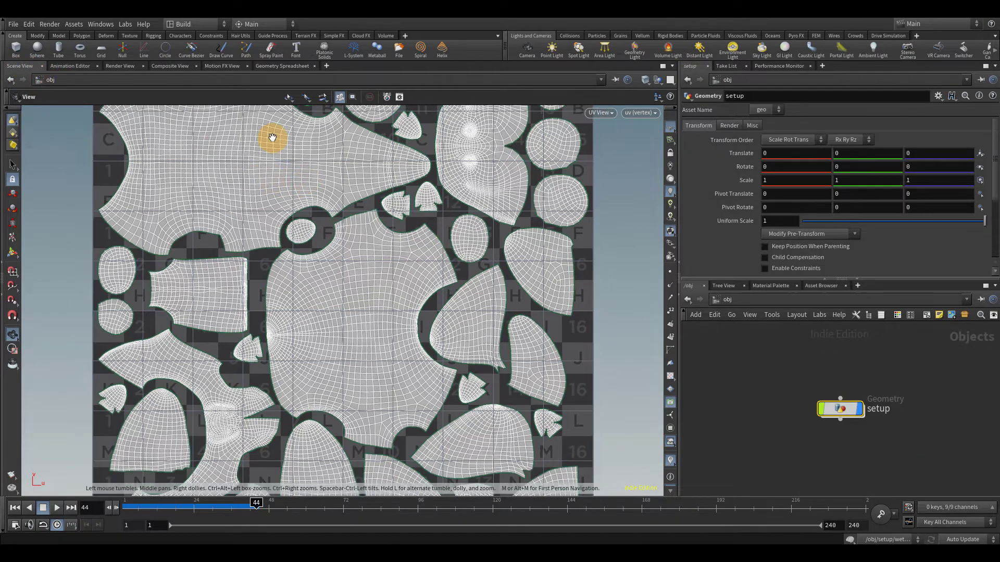
double_click(838, 411)
Step: Move scatter1 closer to the rubber toy node and display its output in the UV view
middle_drag(837, 420, 799, 406)
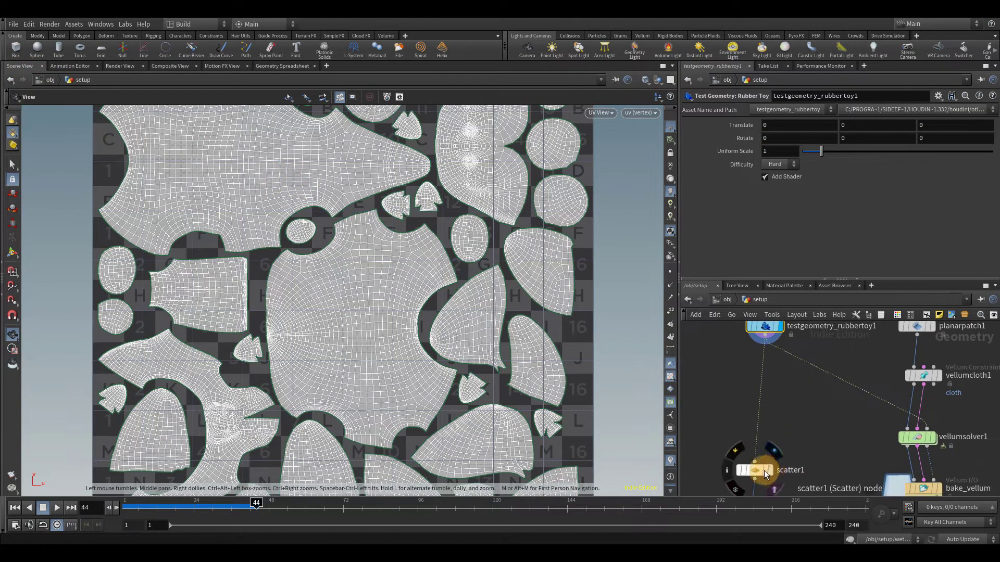
drag(764, 470, 758, 424)
click(770, 424)
click(739, 424)
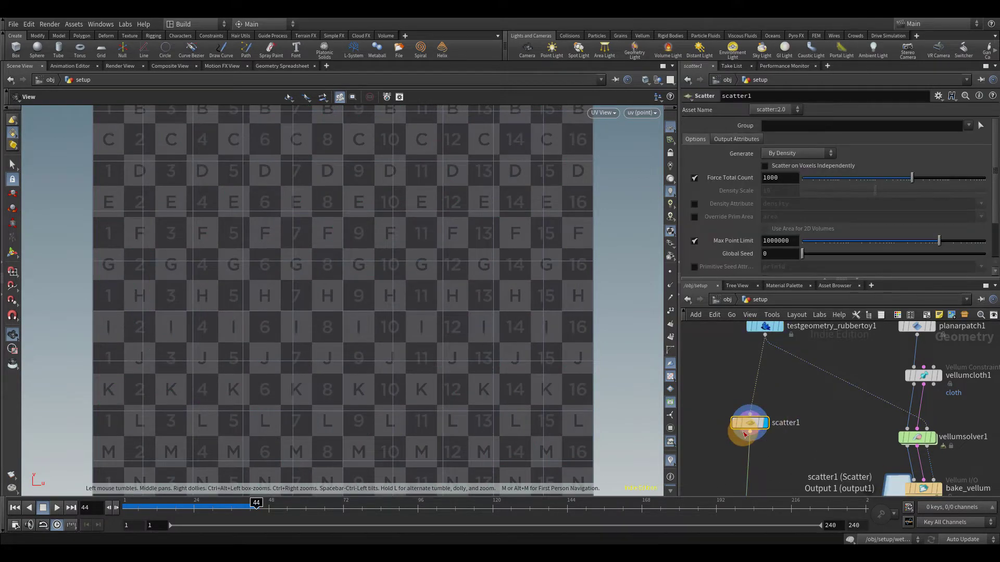
Step: Switch the viewport to the perspective view and check scatter1's point attributes in its node information
key(space+1)
drag(455, 267, 473, 257)
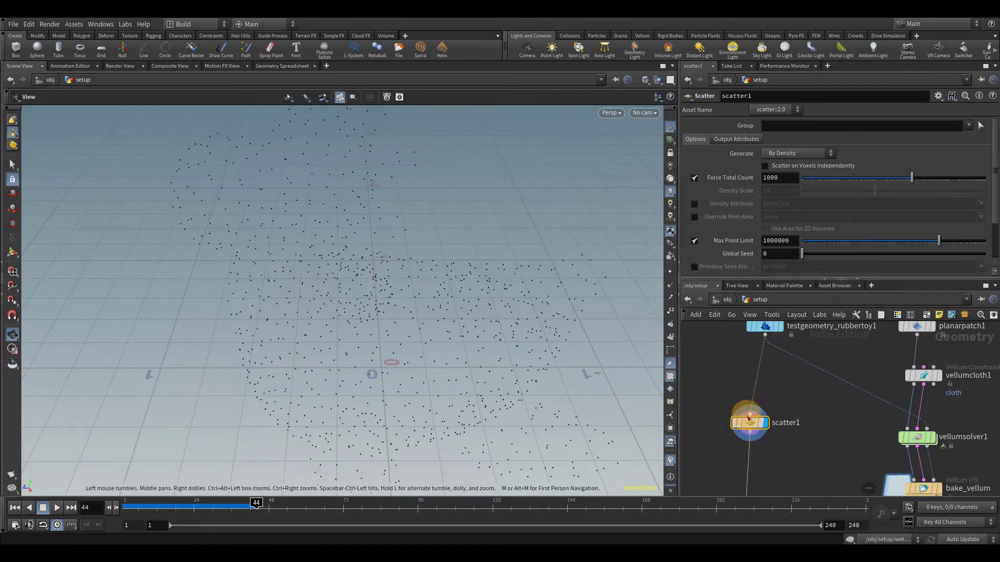
middle_click(749, 436)
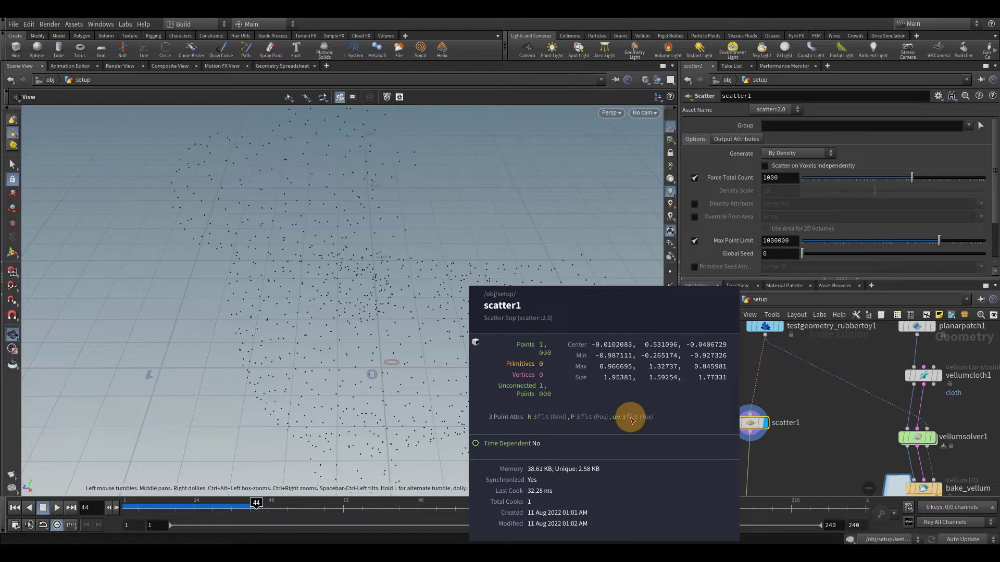
Step: Insert an Attribute Wrangle node on the wire below scatter1 and display its output
scroll(799, 436, down, 5)
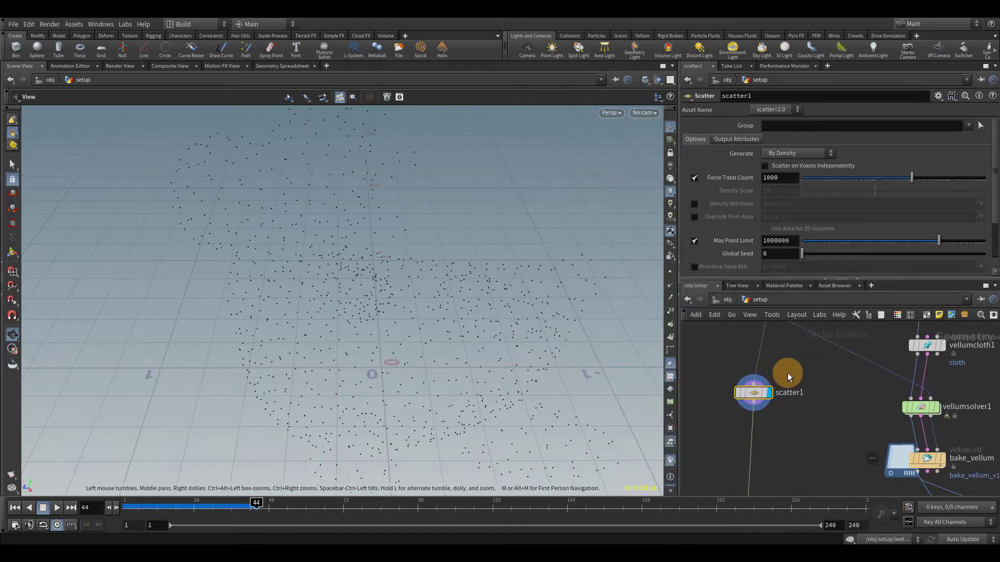
middle_drag(826, 420, 836, 393)
key(space+f)
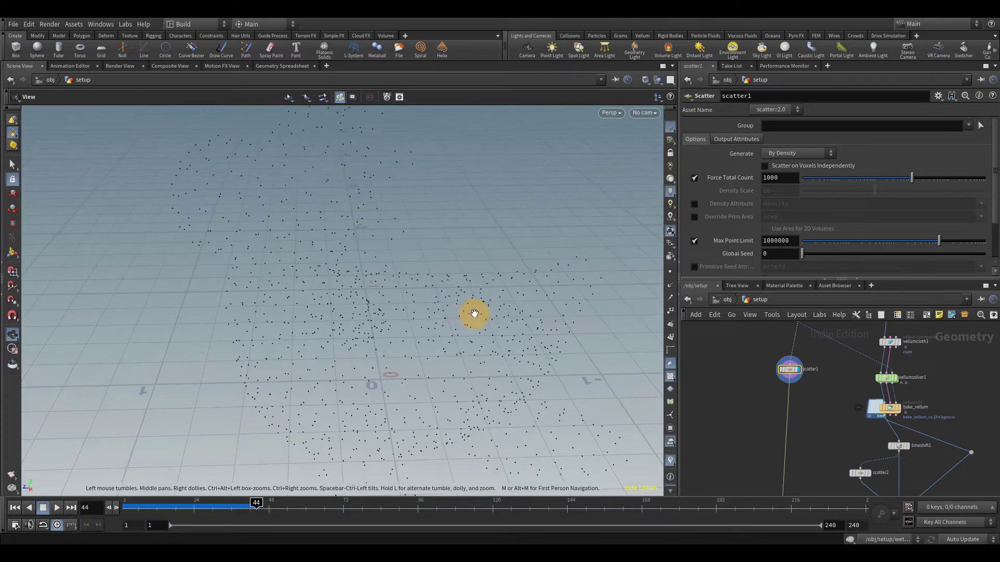
right_drag(474, 314, 362, 304)
key(Tab)
text(atwr)
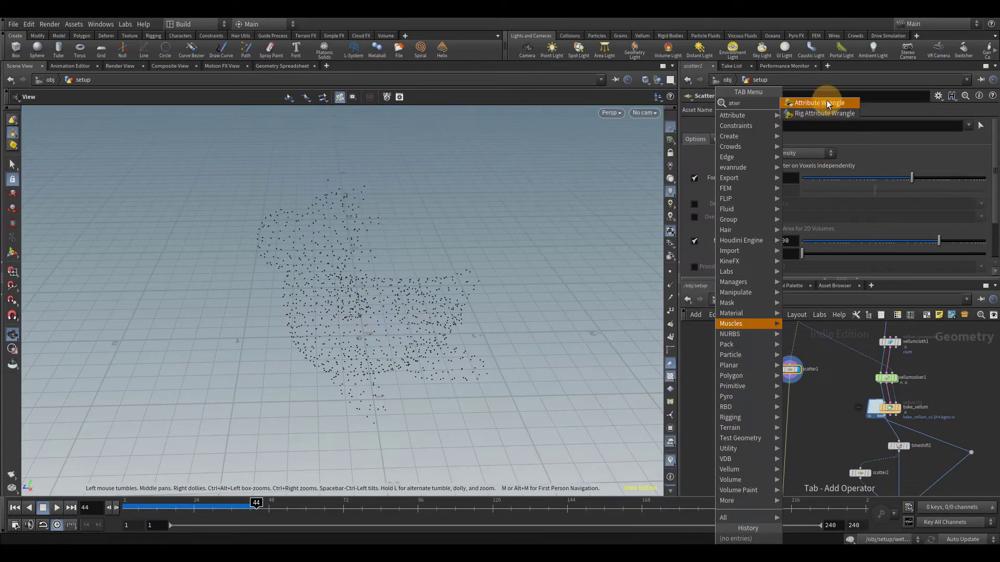
click(828, 104)
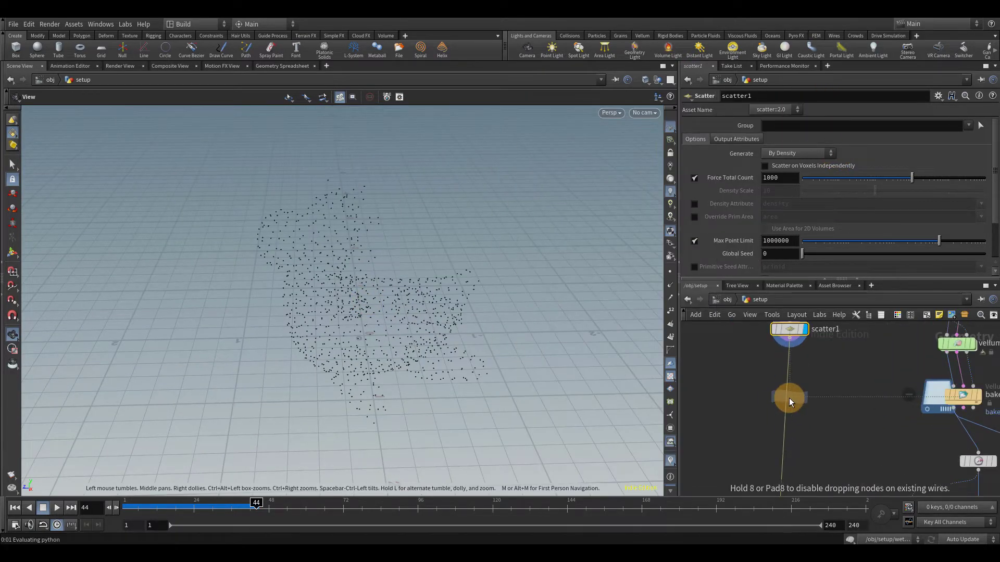
click(789, 398)
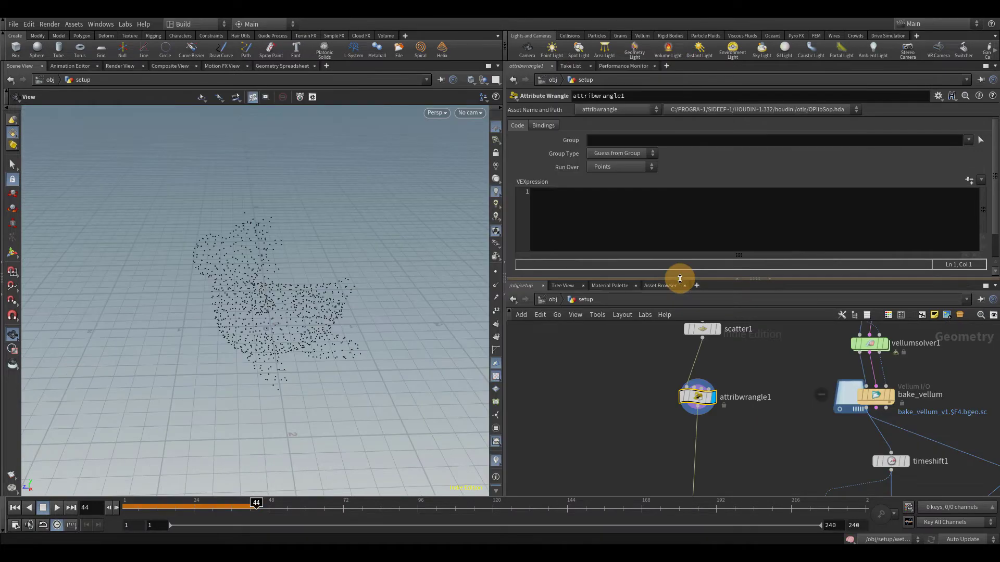
Step: Check the wrangle's point attributes, including uv, in the Geometry Spreadsheet and return to the Scene View
drag(679, 279, 687, 251)
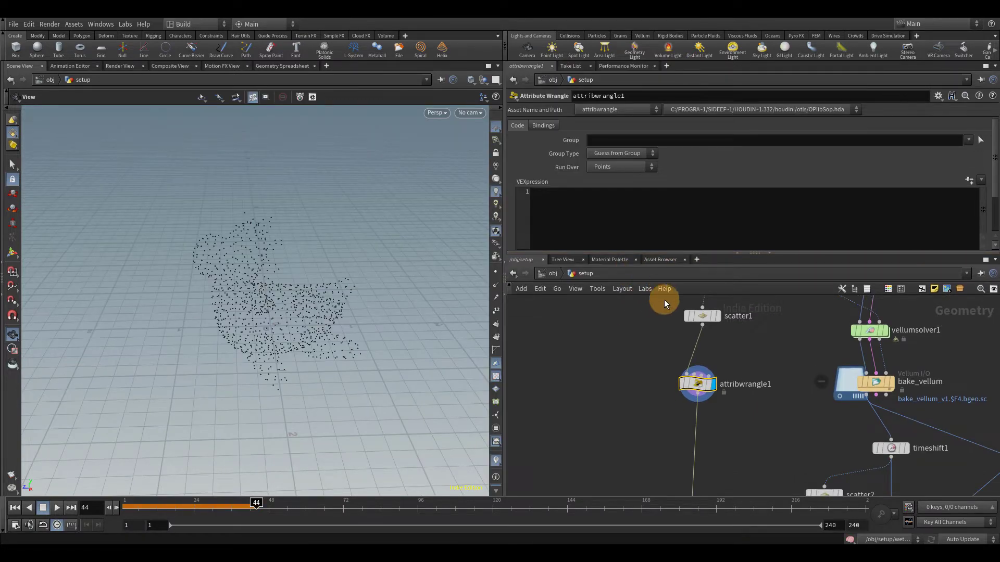
click(277, 66)
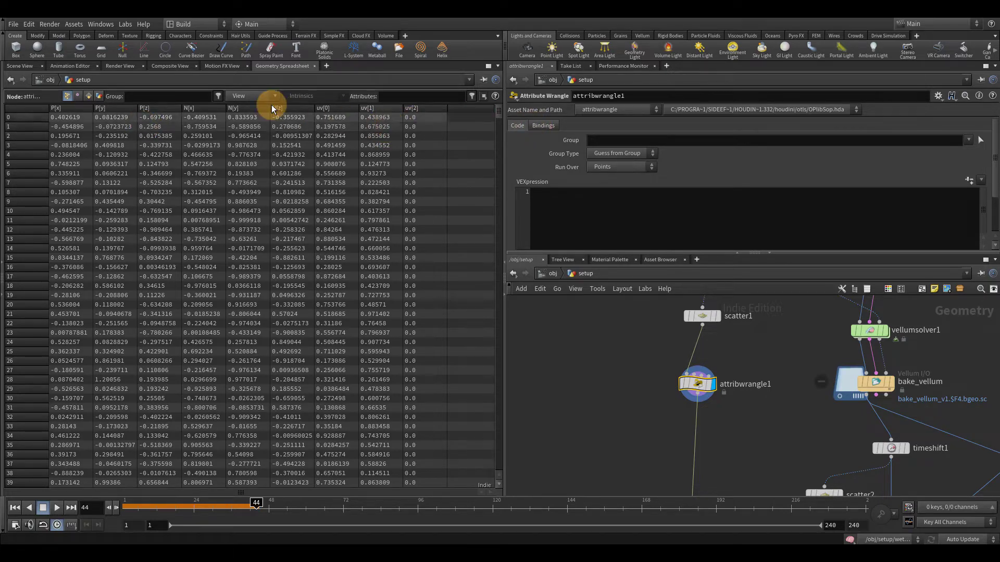
click(18, 65)
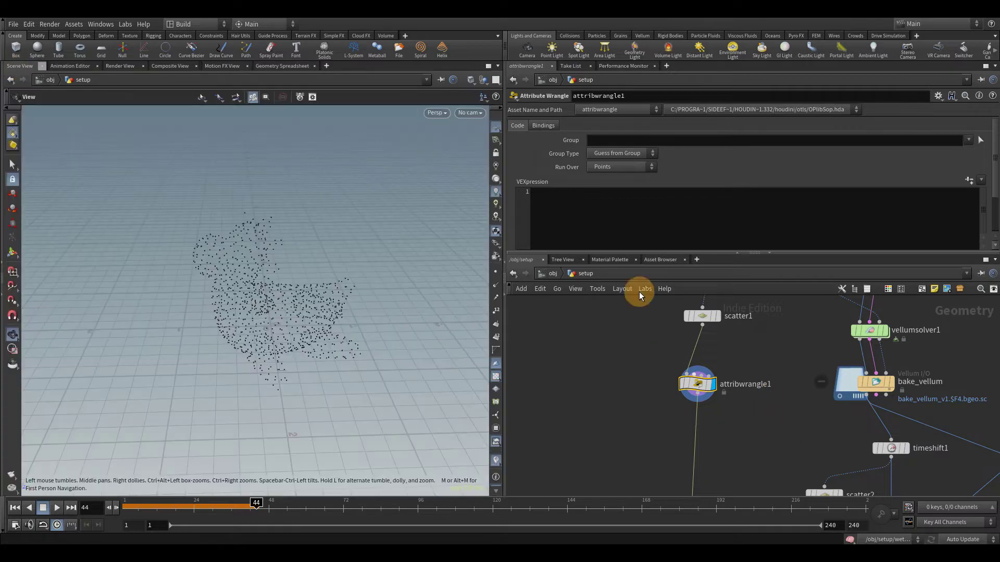
Step: Enter the VEX expression v@P = v@uv; in attribwrangle1 to place the scattered points at their UV coordinates
click(597, 201)
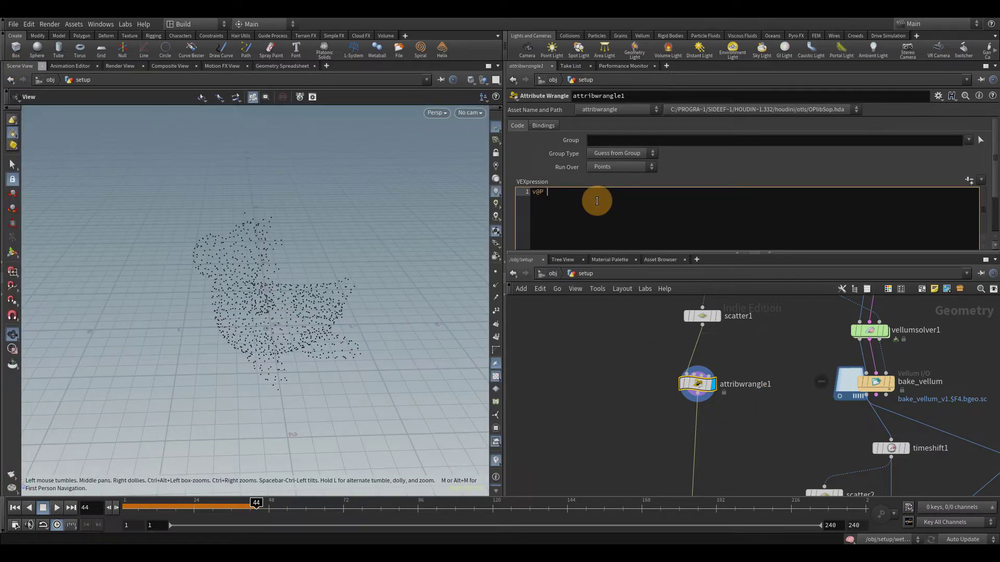
text(v@P = v@uv;)
click(609, 381)
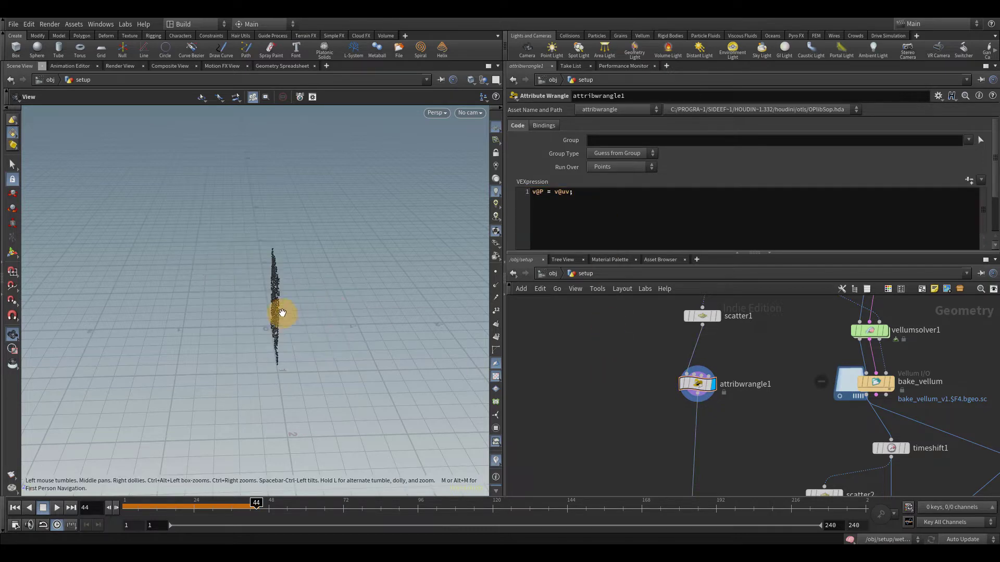
Step: Examine the flattened points in the perspective and front views
drag(279, 313, 346, 295)
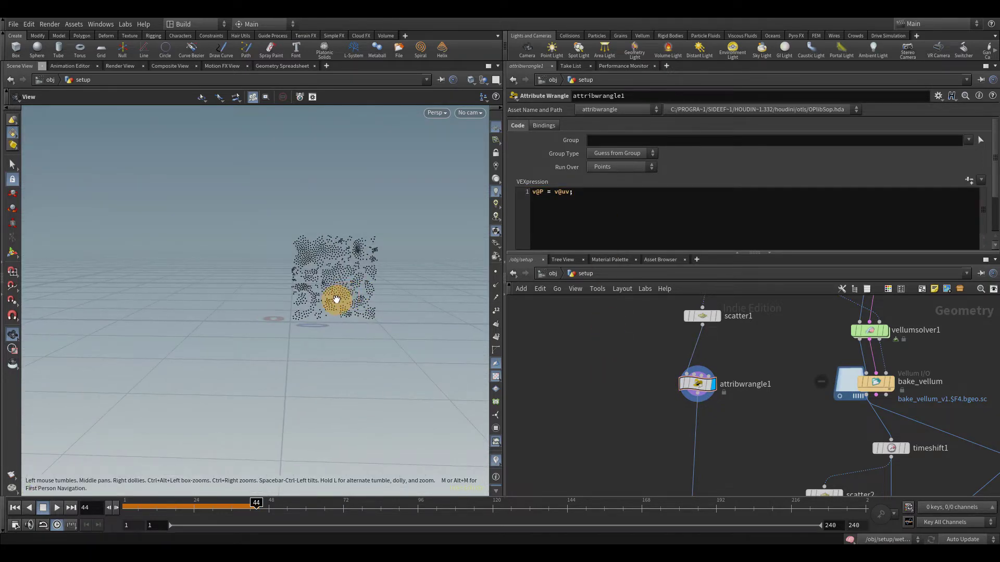
key(g)
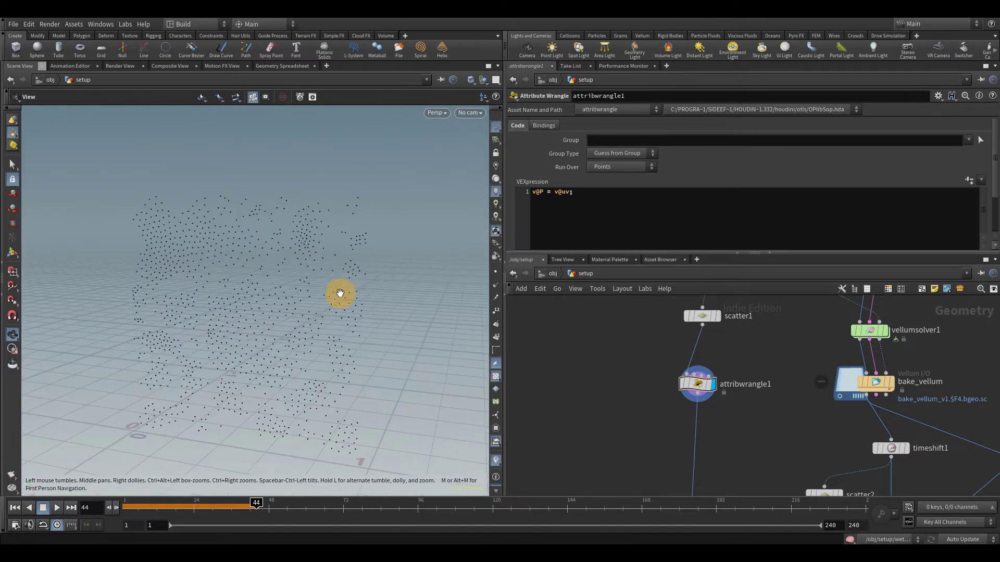
key(space+3)
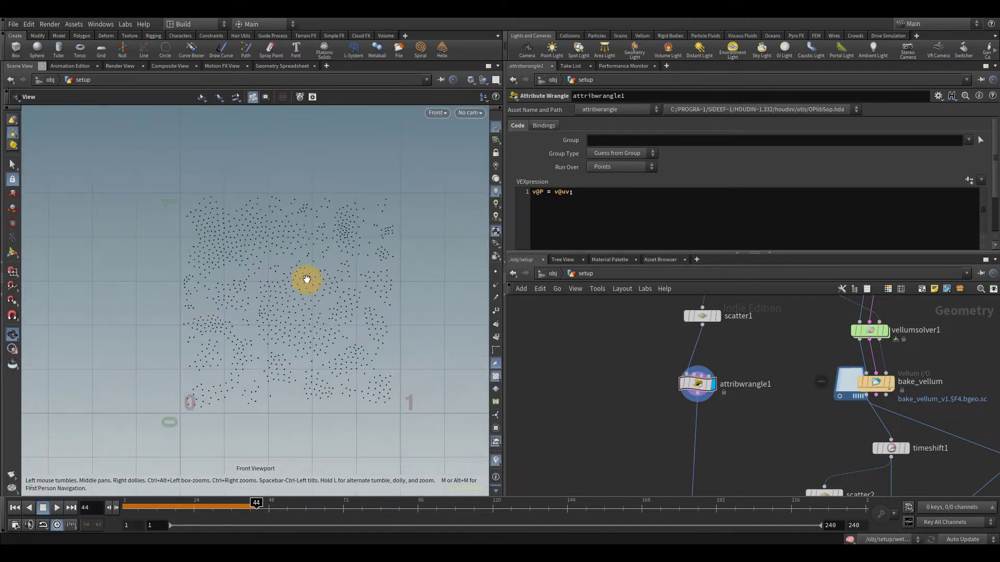
scroll(339, 276, up, 2)
scroll(364, 281, down, 3)
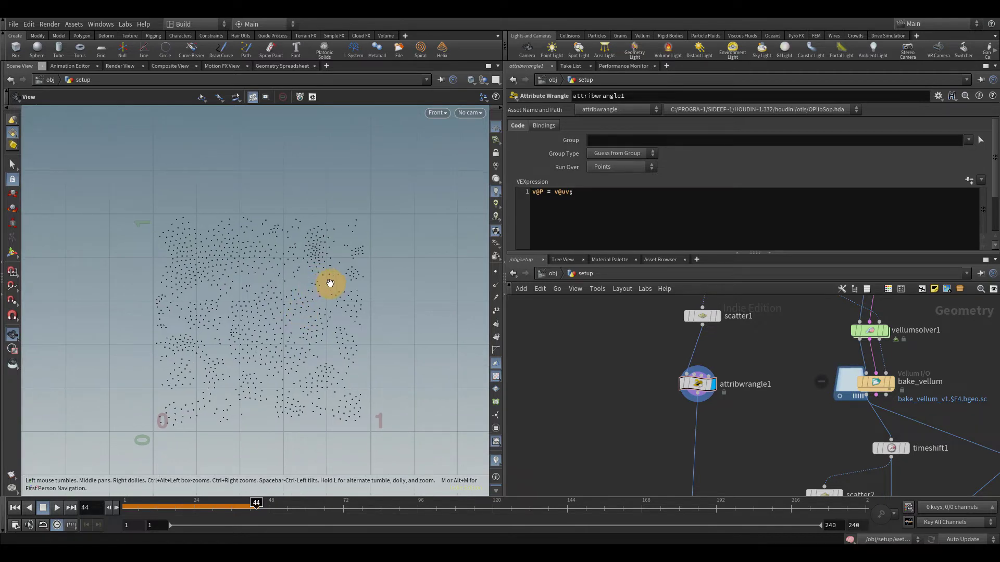
Step: Compare the rubber toy's layout in the UV view with attribwrangle1's flattened points in the perspective view
key(space+5)
scroll(781, 435, down, 3)
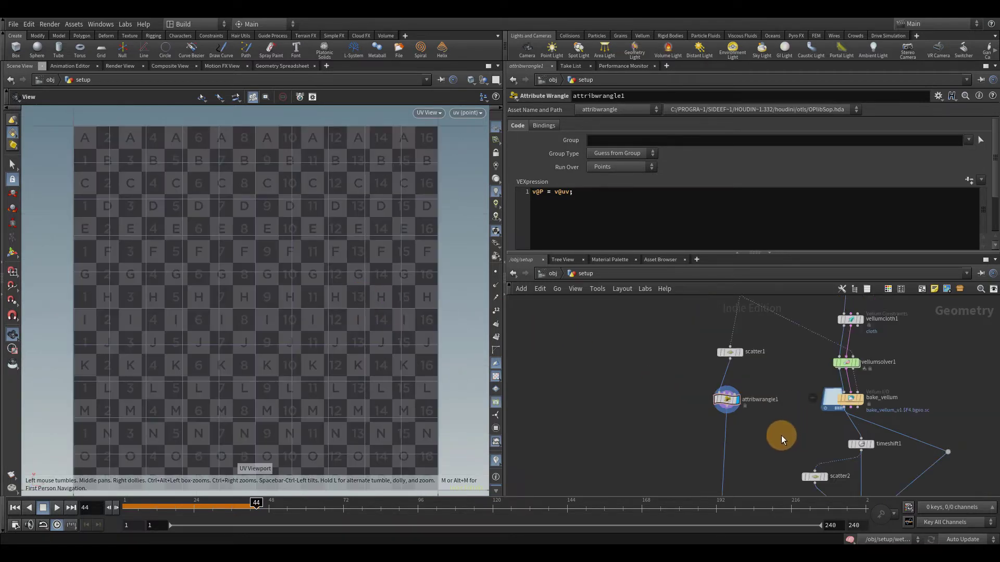
click(725, 327)
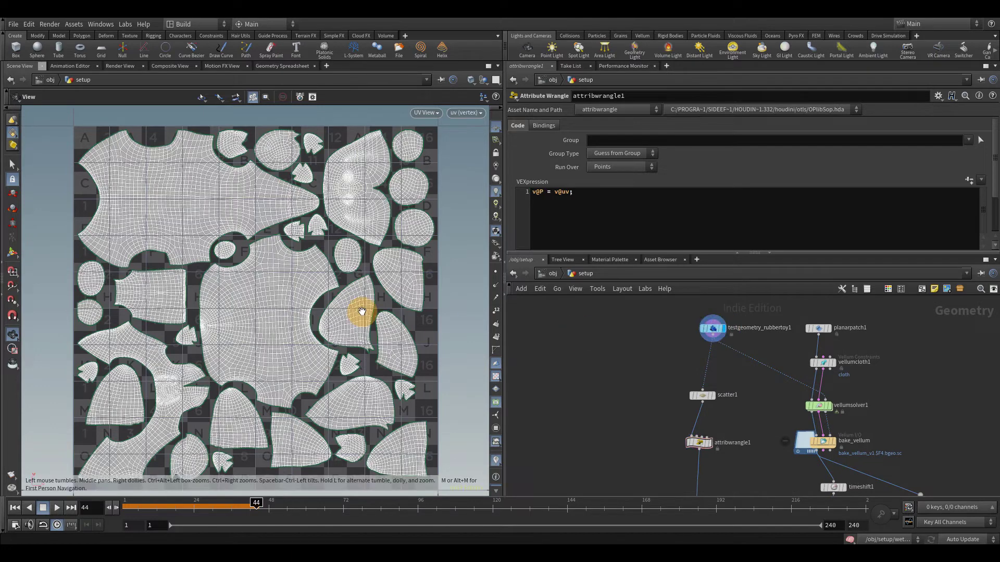
click(736, 328)
drag(736, 318, 689, 342)
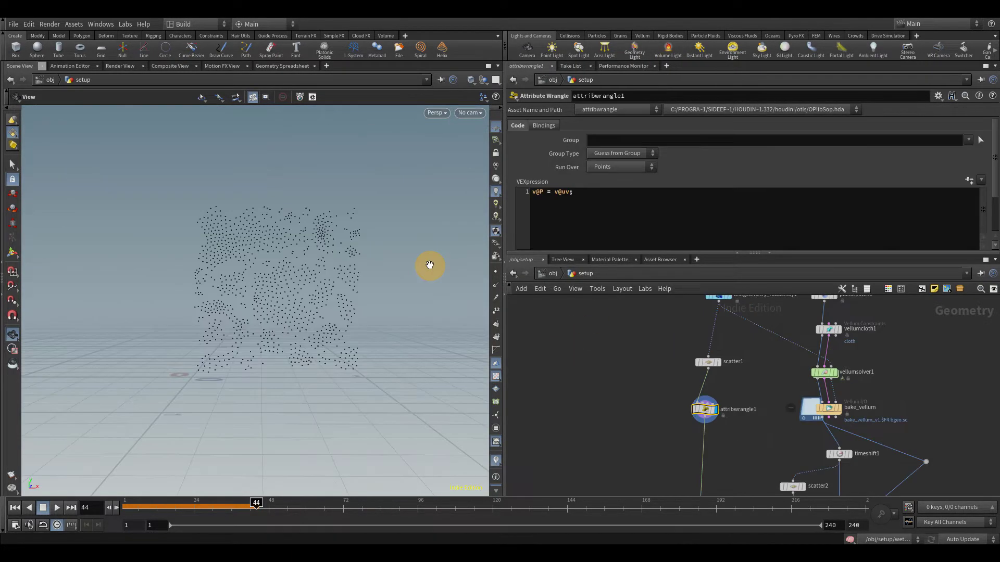
drag(301, 219, 284, 245)
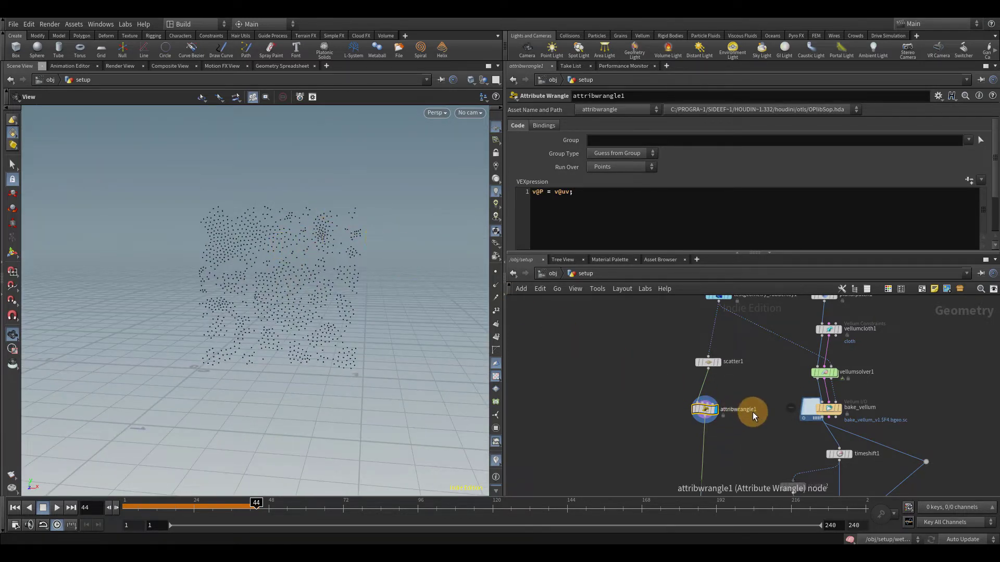
Step: Delete attribwrangle1 from the network and view the scattered points on the rubber toy
middle_drag(752, 411, 736, 352)
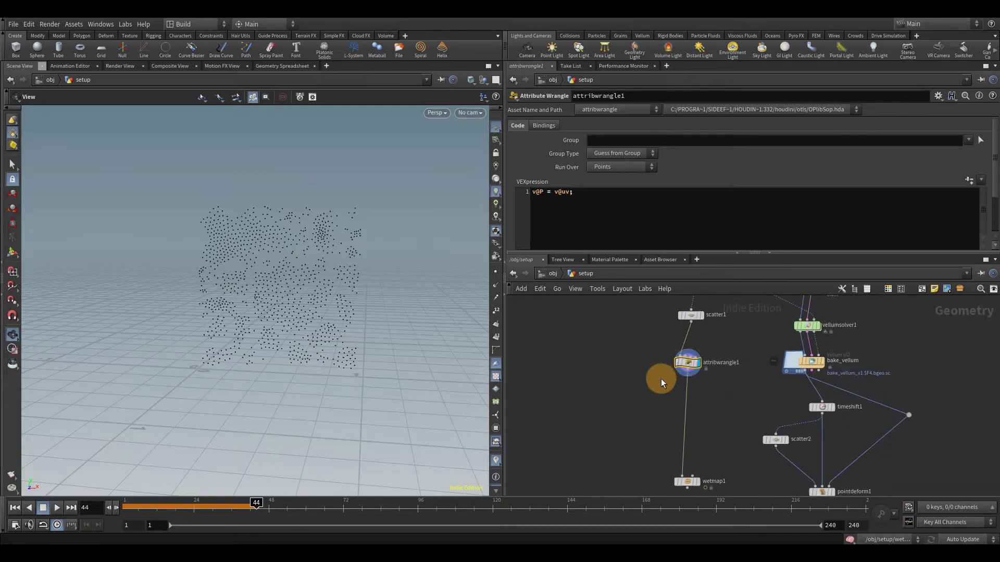
key(Delete)
drag(229, 350, 208, 318)
middle_drag(659, 413, 662, 472)
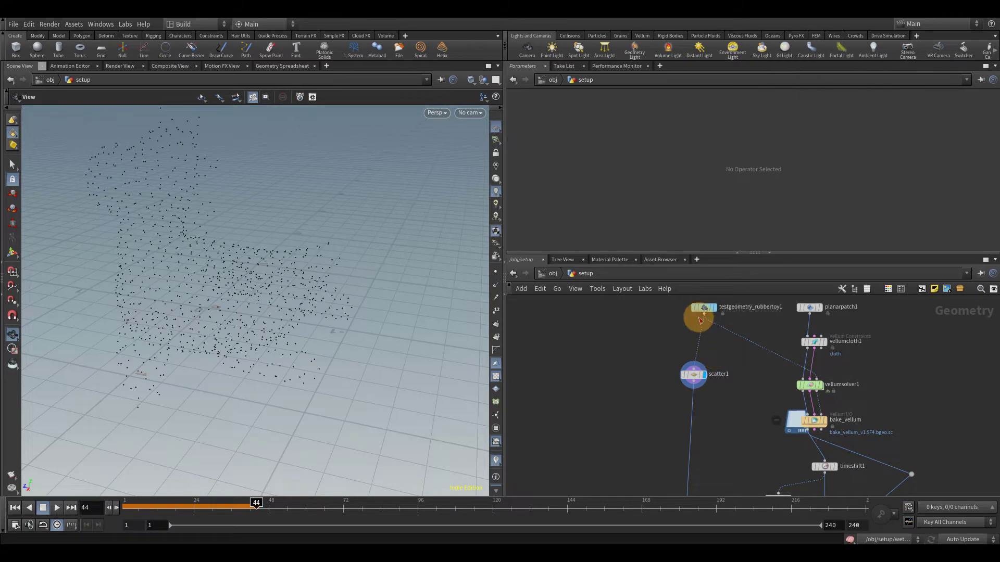
Step: Set scatter1's Force Total Count to 100000
click(681, 382)
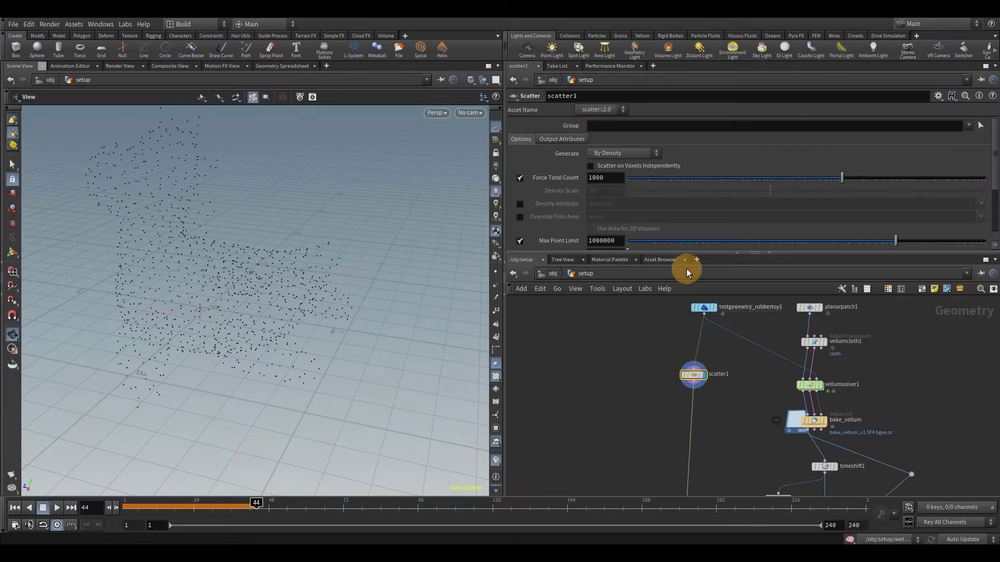
drag(705, 254, 704, 286)
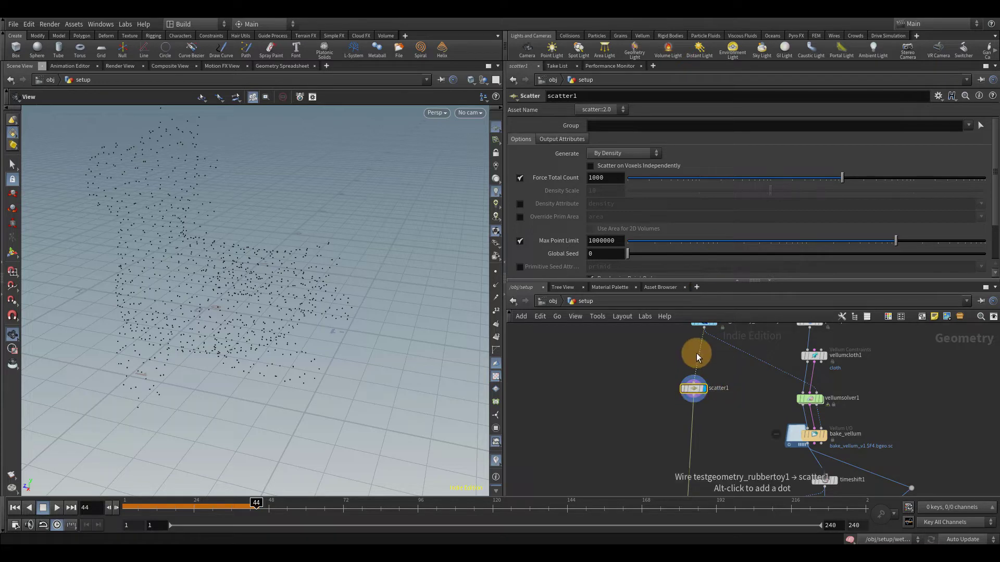
click(612, 179)
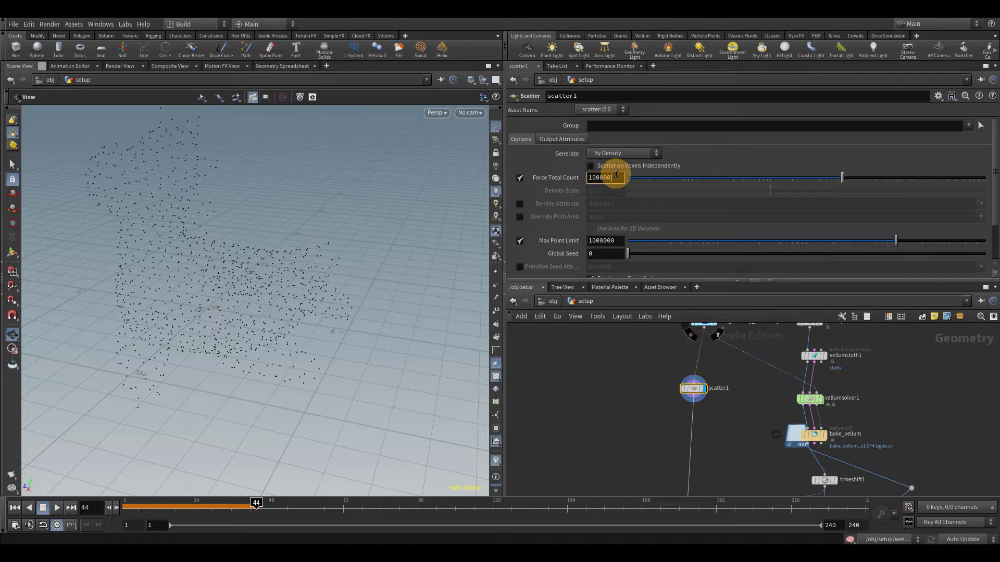
key(Return)
Step: Disable scatter1's Max Relax Radius, set Relax Iterations to 100, and inspect the point distribution up close
scroll(575, 250, down, 2)
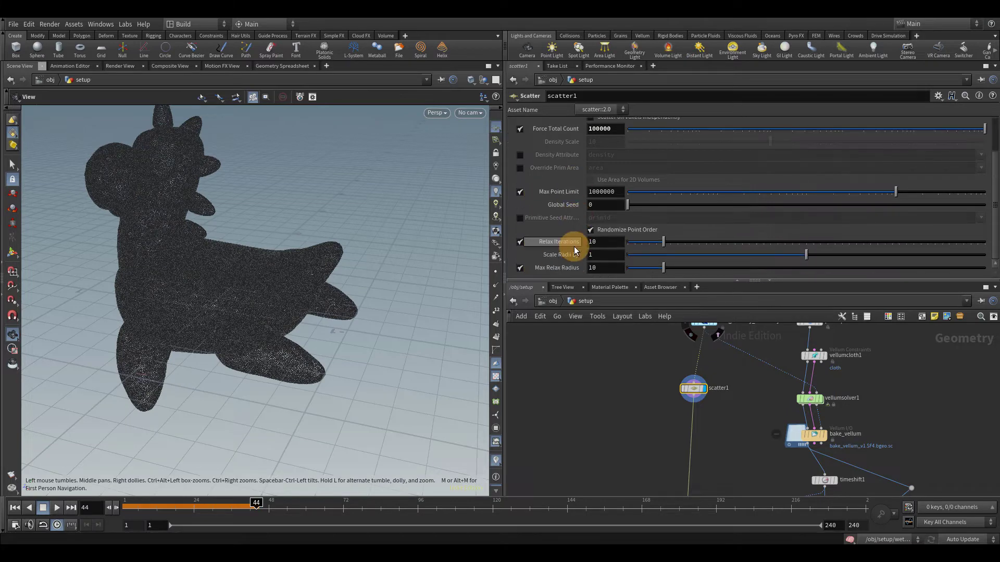
click(520, 268)
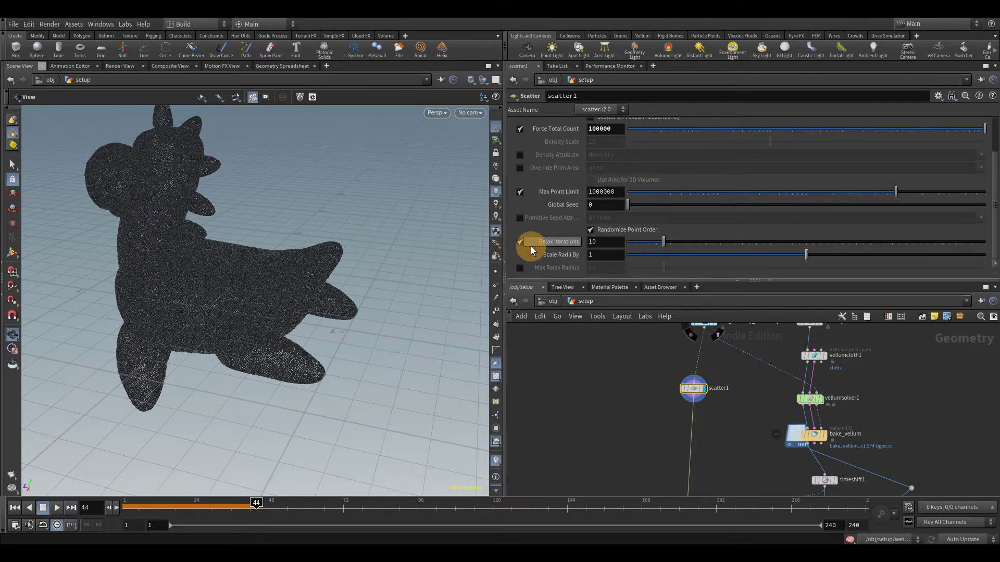
click(606, 241)
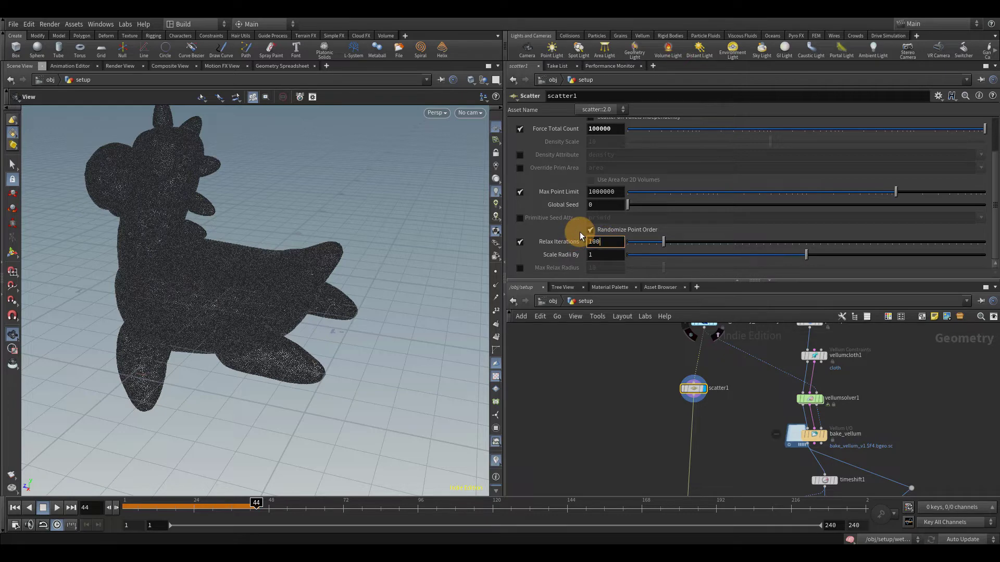
text(100)
key(Return)
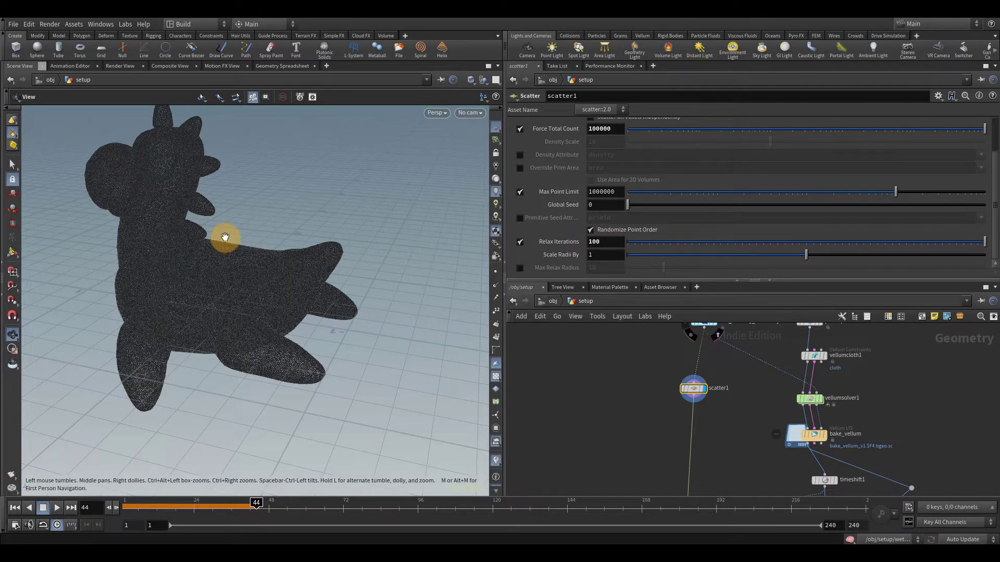
right_drag(273, 254, 487, 292)
Step: Move wetmap1 further down in the network, below the level of pointdeform1
scroll(621, 321, down, 3)
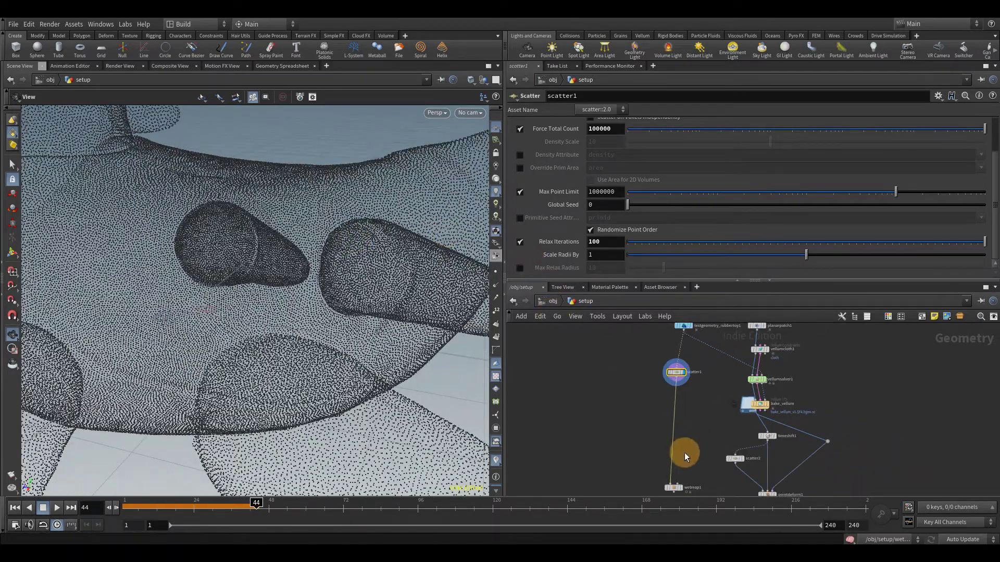
middle_drag(690, 437, 682, 344)
right_drag(272, 284, 62, 302)
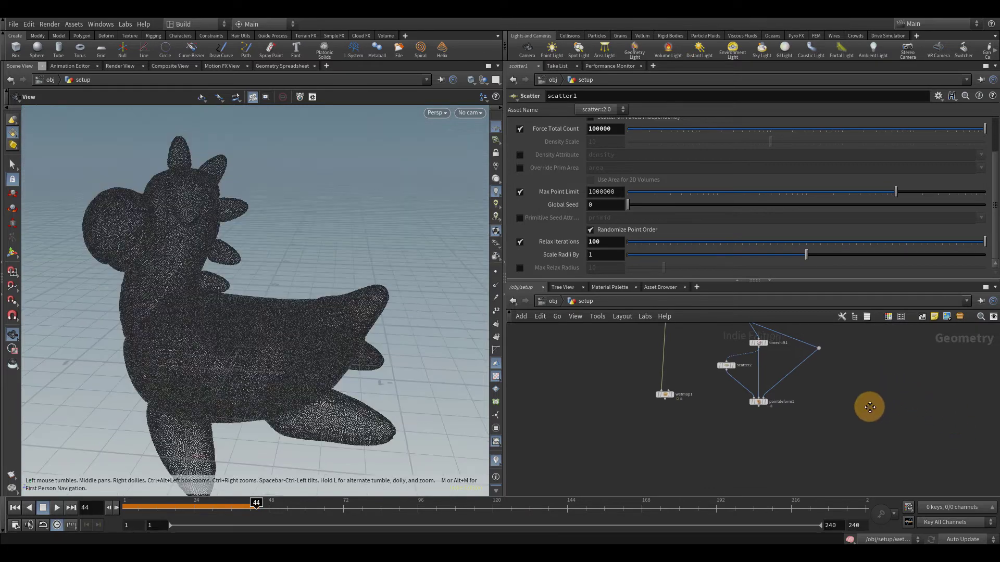
middle_drag(870, 407, 865, 439)
drag(665, 425, 663, 458)
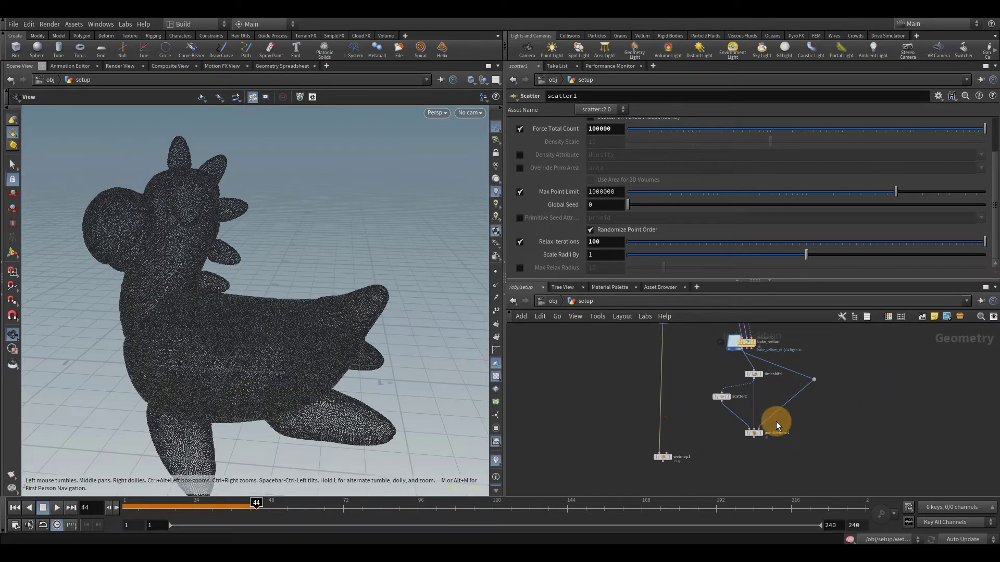
Step: Display bake_vellum and then pointdeform1, and examine the cloth's scattered points up close
click(754, 342)
drag(758, 282, 759, 201)
scroll(765, 388, up, 3)
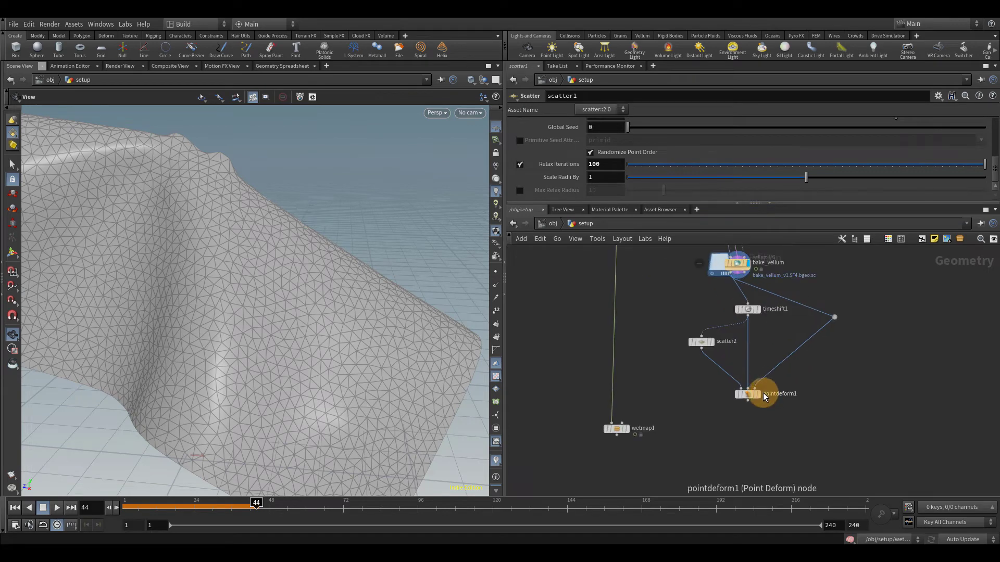
click(760, 395)
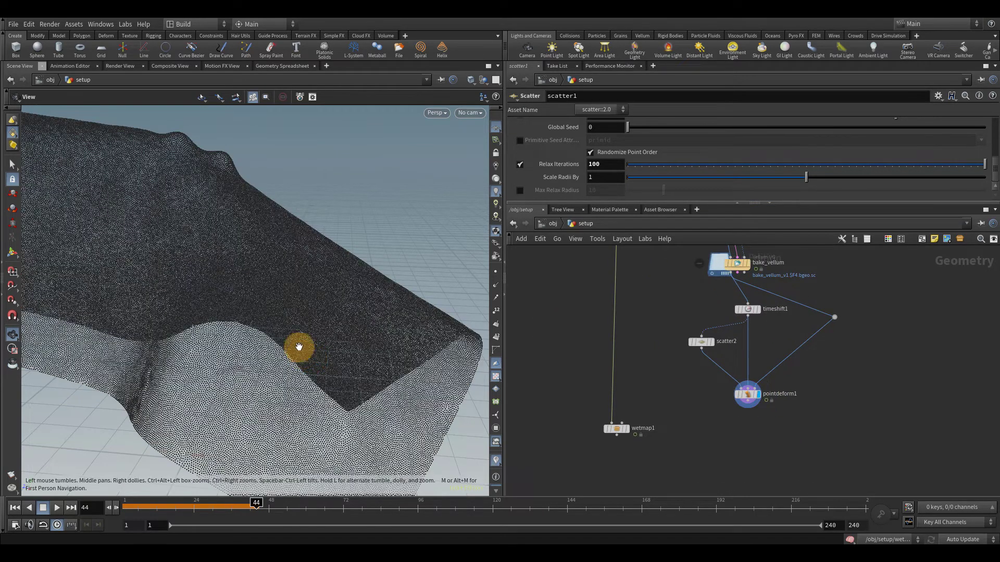
drag(299, 346, 245, 241)
scroll(255, 243, up, 6)
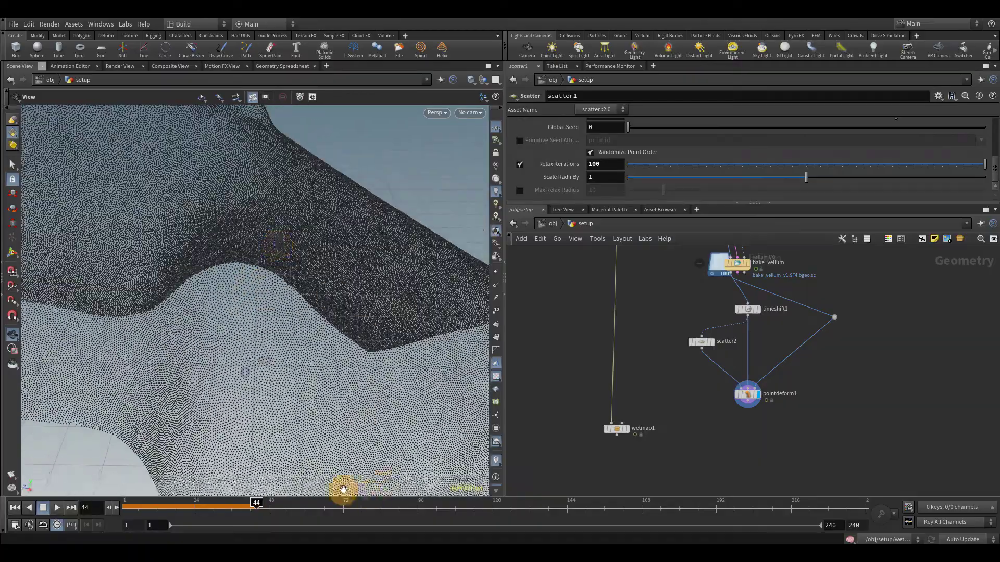
Step: Scrub back to earlier frames and examine pointdeform1's points over the whole draped cloth
drag(250, 503, 181, 504)
right_drag(297, 451, 219, 371)
key(Up)
drag(255, 324, 314, 434)
drag(281, 504, 230, 502)
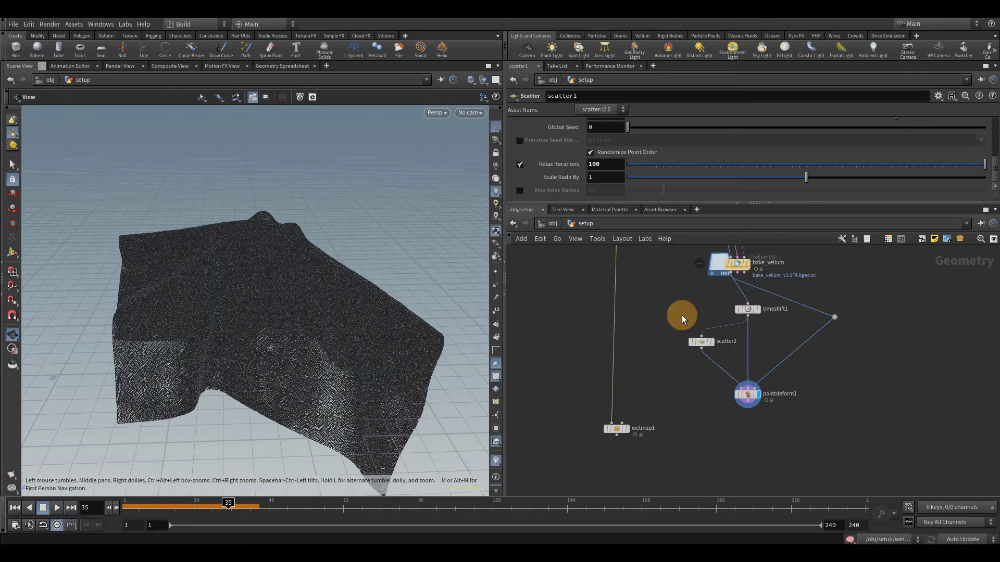
Step: Compare the bake_vellum cloth mesh with the pointdeform1 points, then move to frame 18
click(748, 263)
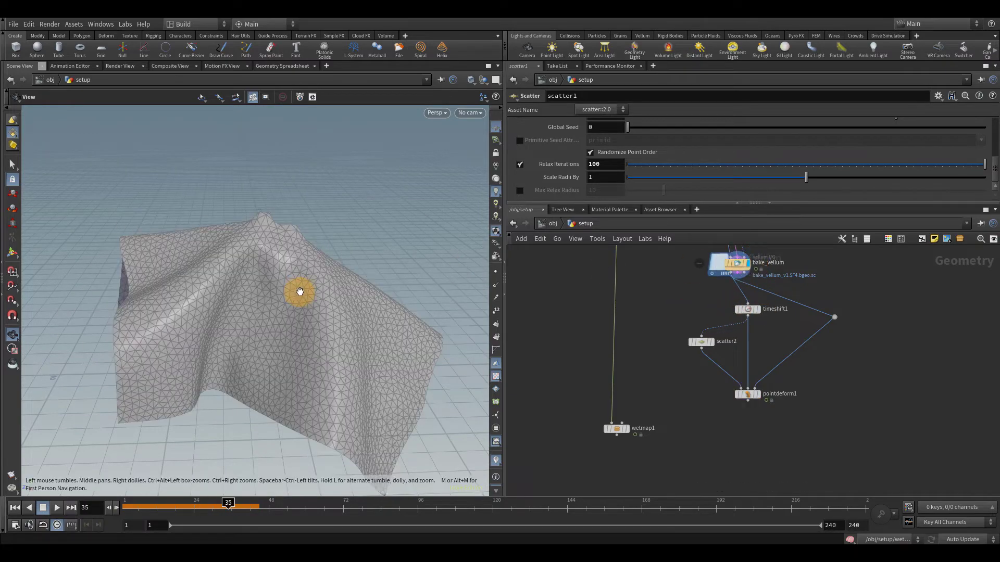
drag(309, 288, 308, 310)
right_drag(307, 310, 346, 334)
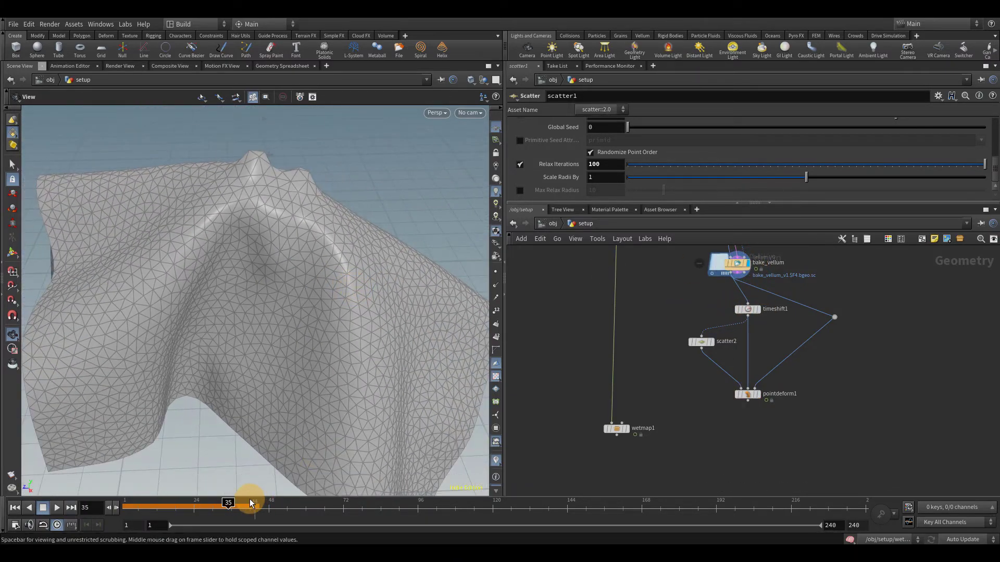
click(759, 394)
drag(140, 506, 176, 505)
Step: Connect pointdeform1 to wetmap1's second input, make wetmap1 the displayed and selected node, and return to frame 1
drag(763, 404, 619, 426)
click(630, 429)
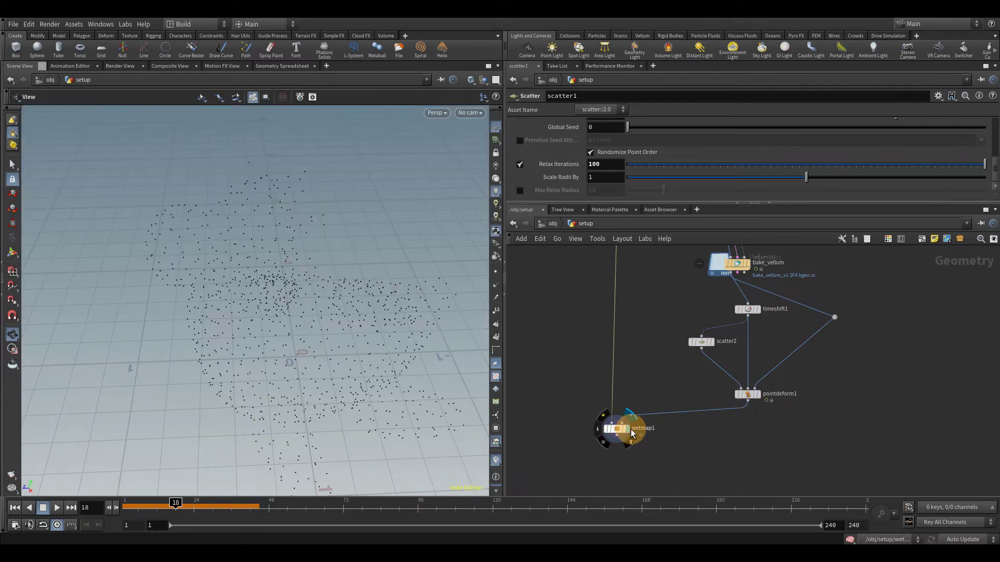
drag(663, 470, 601, 411)
drag(176, 506, 80, 508)
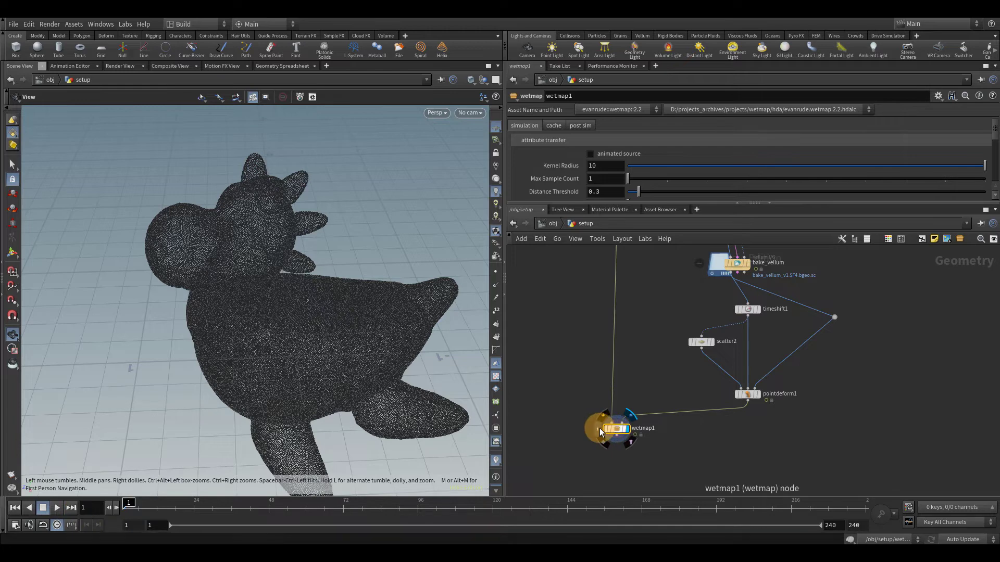
Step: Visualize the wet point attribute from wetmap1's node info
click(594, 430)
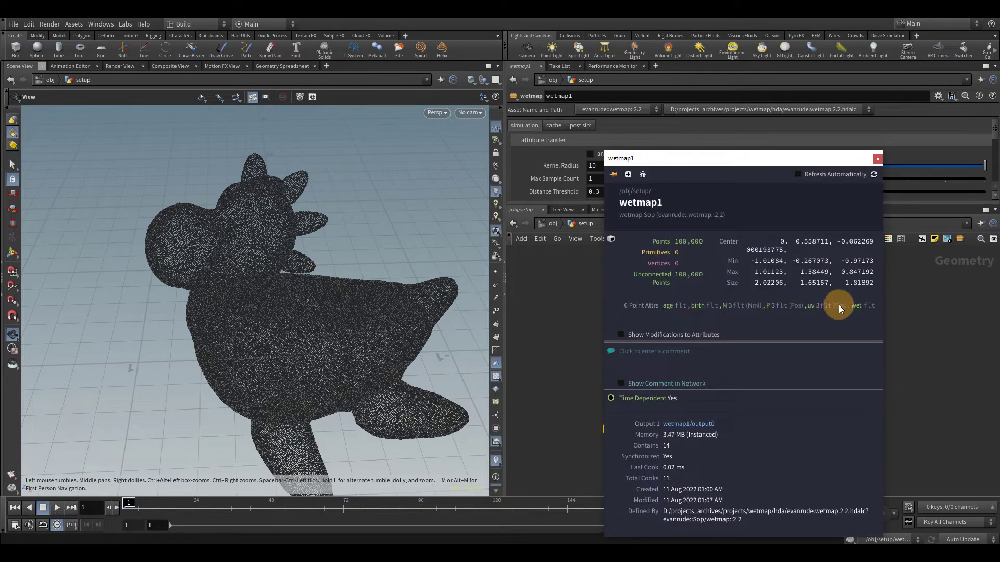
click(857, 306)
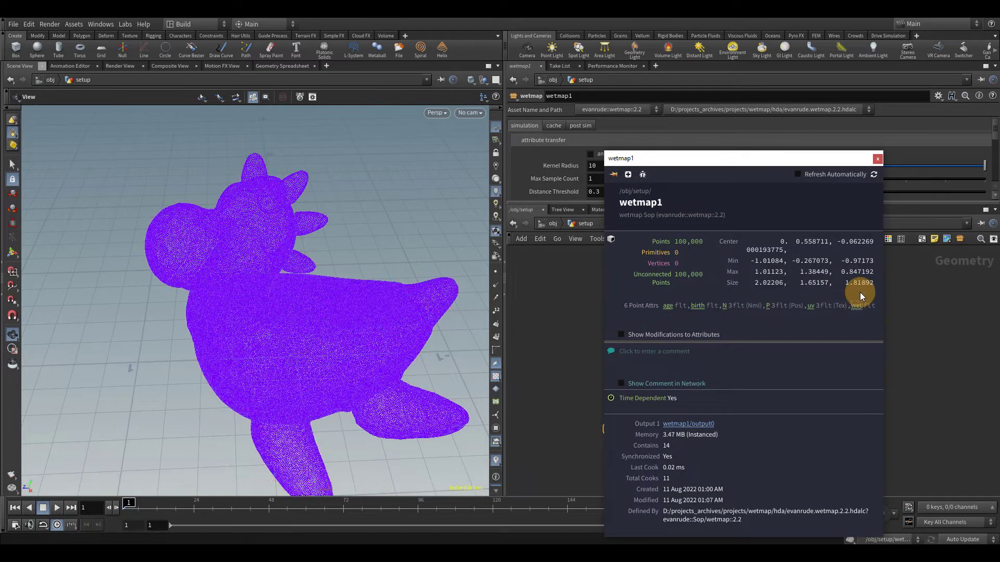
click(878, 160)
Step: Set wetmap1's Distance Threshold to 0.03
drag(663, 204, 661, 273)
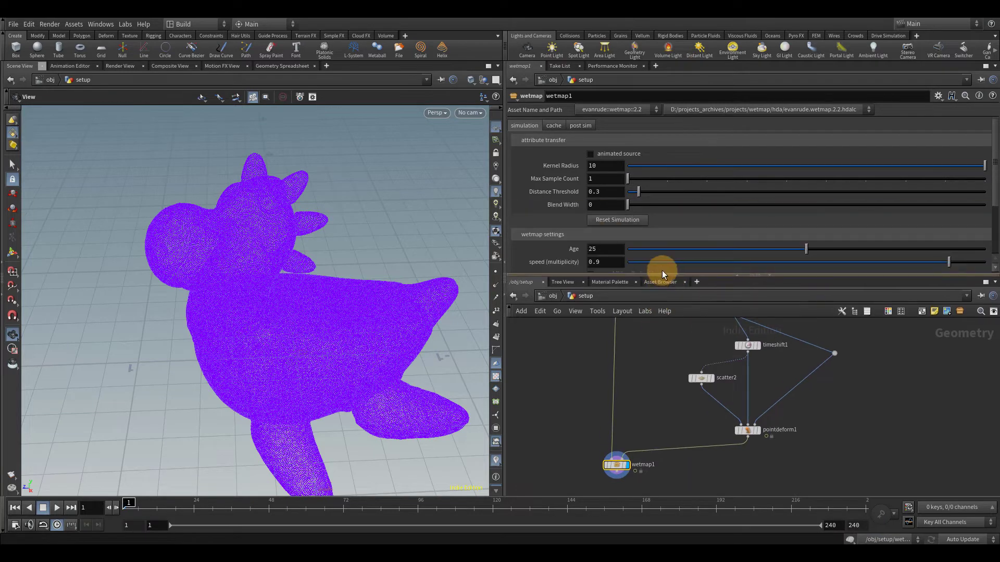
click(615, 191)
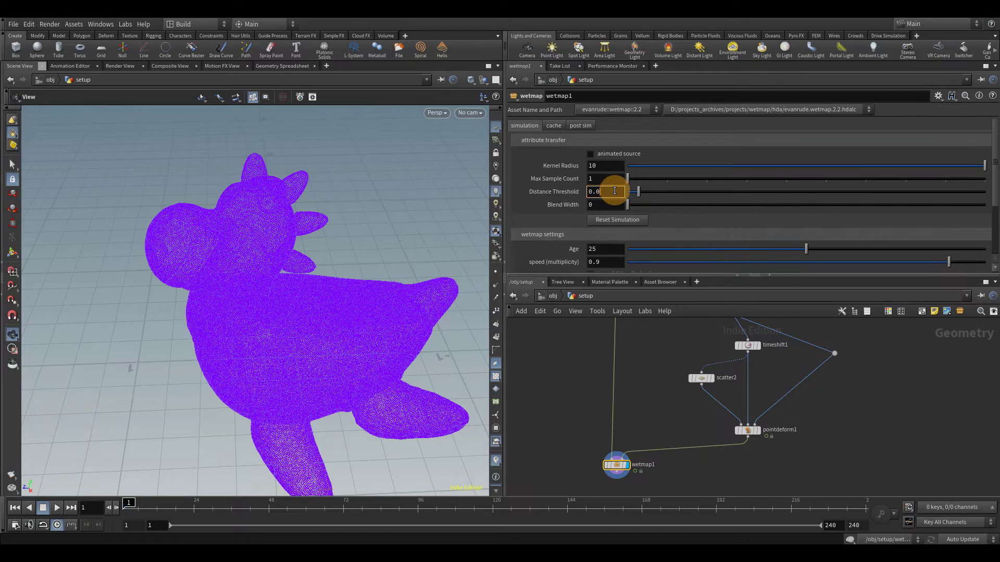
key(Return)
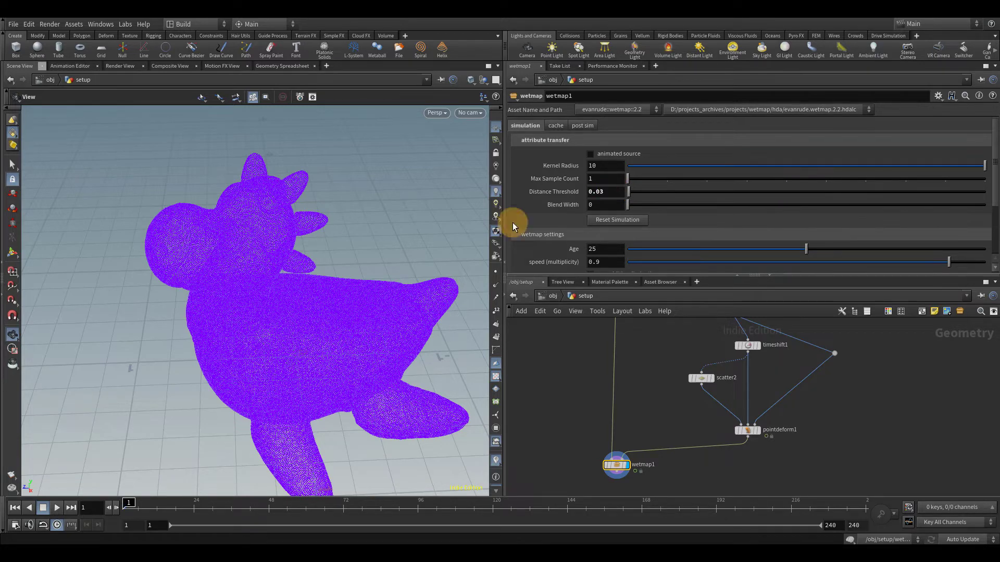
Step: Show bake_vellum as a template alongside wetmap1 and play the simulation up to frame 38
scroll(748, 370, down, 2)
middle_drag(748, 370, 727, 409)
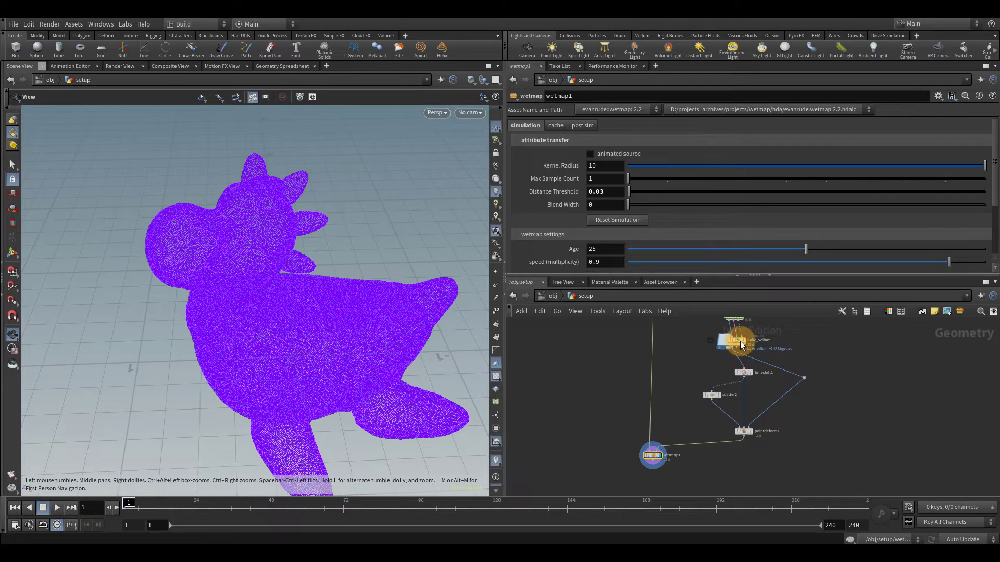
drag(402, 350, 357, 323)
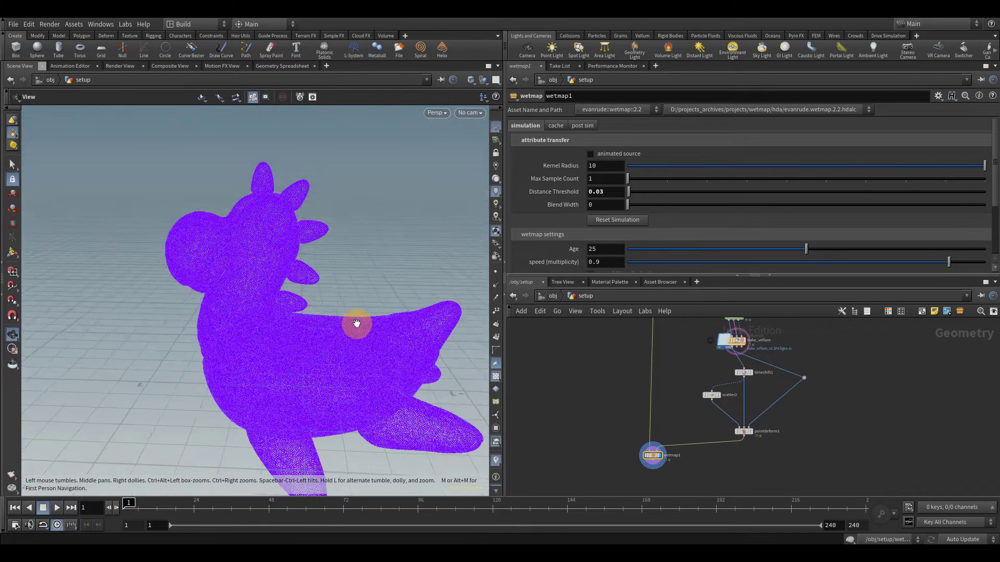
scroll(357, 323, down, 5)
middle_drag(366, 304, 325, 313)
key(Up)
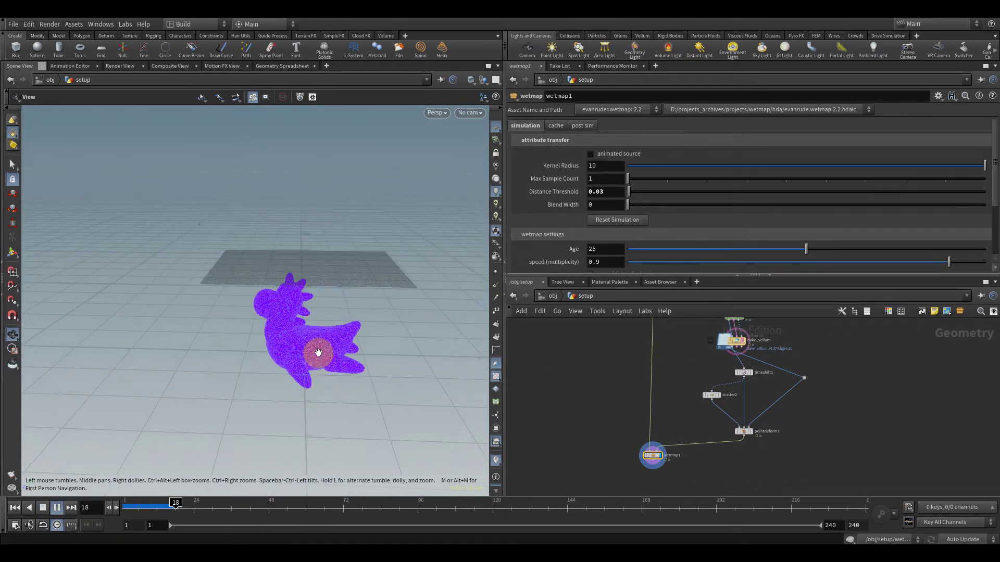
key(Up)
scroll(375, 306, up, 4)
key(Up)
key(Up)
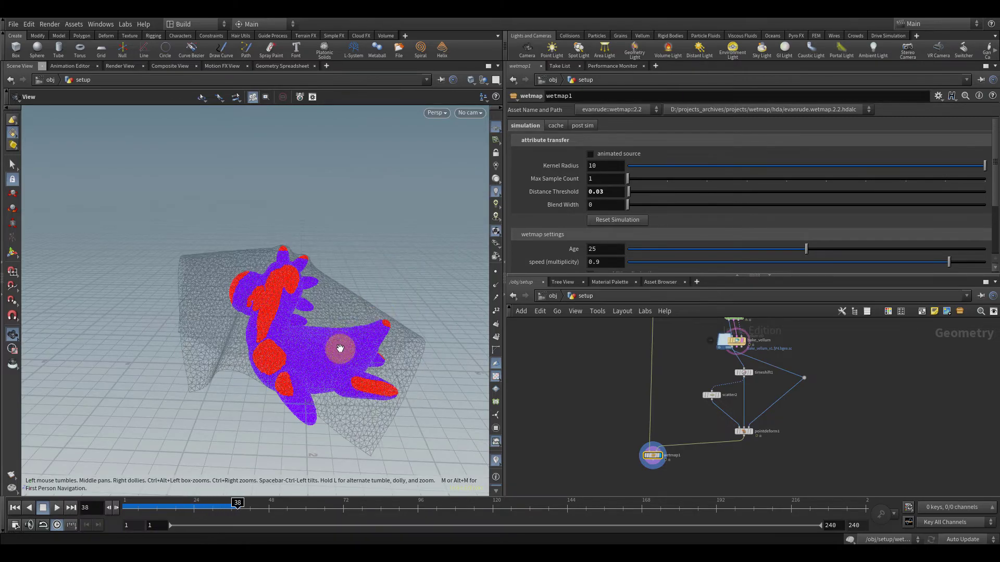
Step: Play the wetmap simulation further and scrub to frames 72 and 82, examining the wet areas on the toy up close
drag(340, 348, 335, 364)
right_drag(335, 364, 455, 339)
middle_drag(363, 358, 339, 330)
mouse_move(339, 330)
mouse_down()
mouse_move(348, 286)
mouse_move(364, 273)
mouse_move(352, 328)
mouse_up()
key(Up)
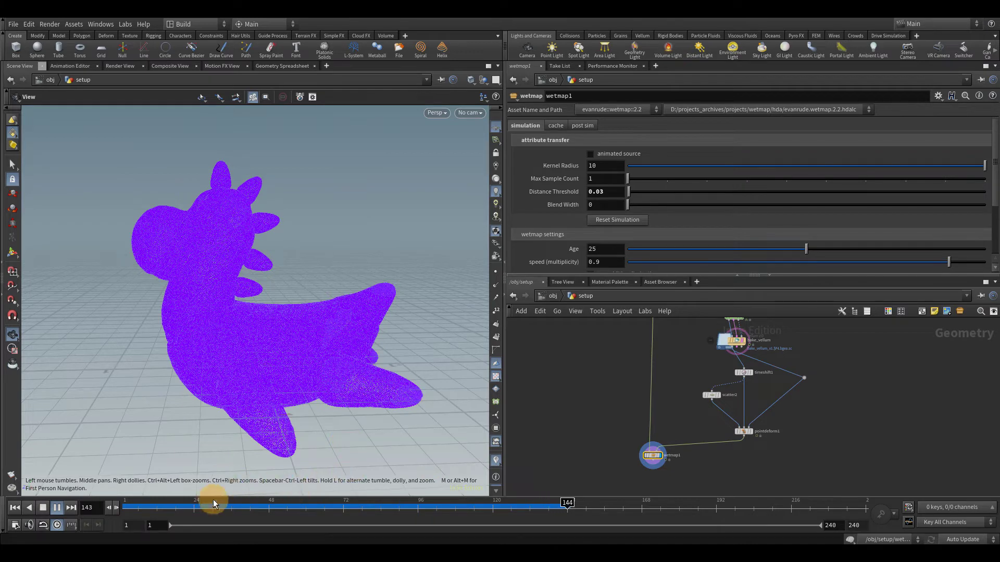
drag(214, 502, 342, 501)
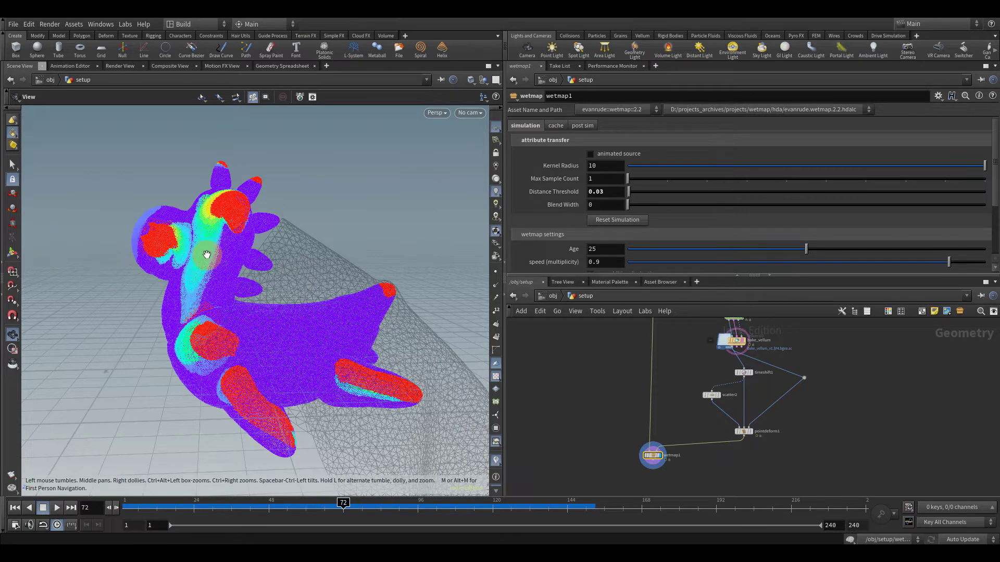
drag(290, 301, 273, 331)
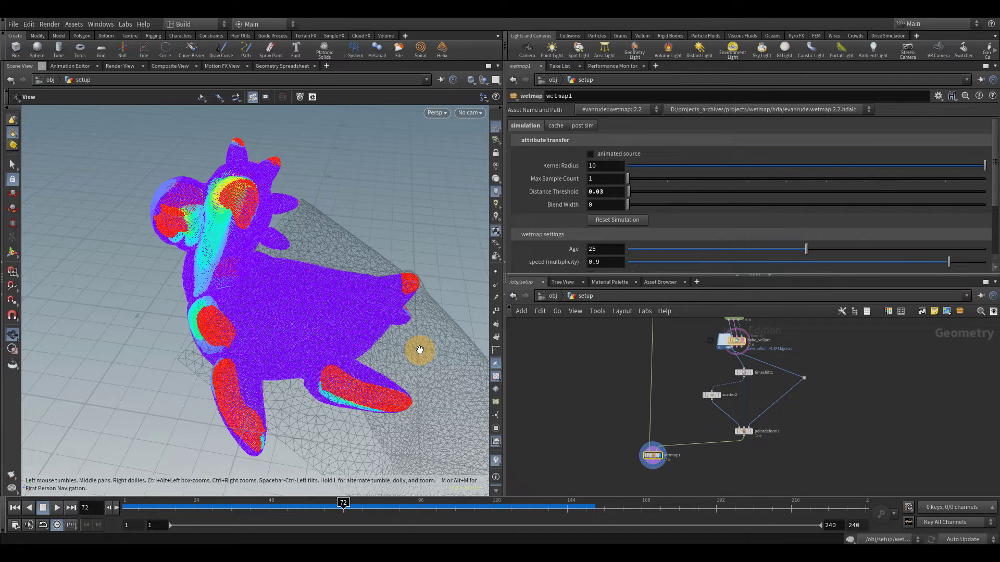
drag(268, 504, 563, 488)
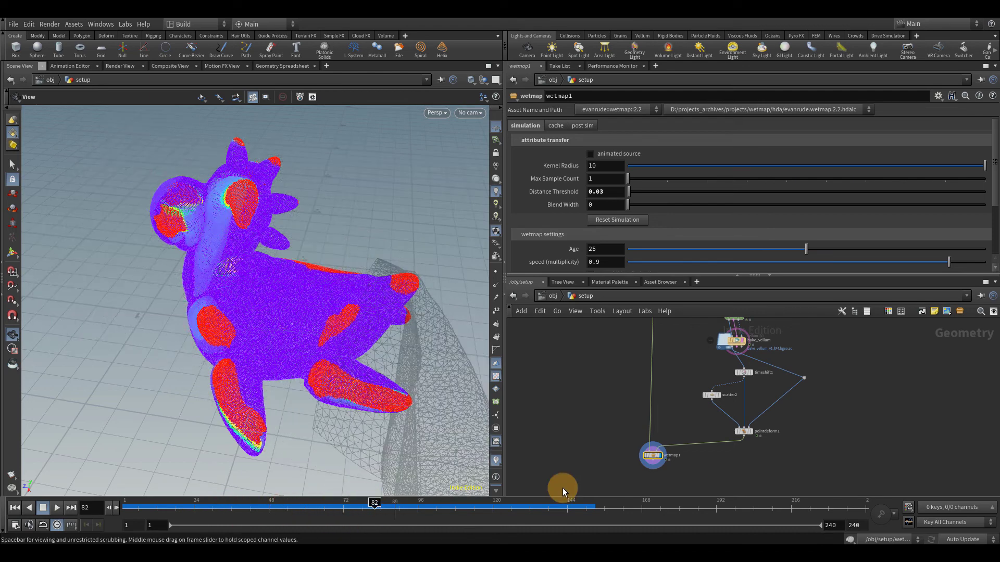
Step: Copy the wetmap1 node to the clipboard
middle_drag(849, 473, 797, 401)
scroll(742, 432, down, 3)
scroll(659, 417, up, 4)
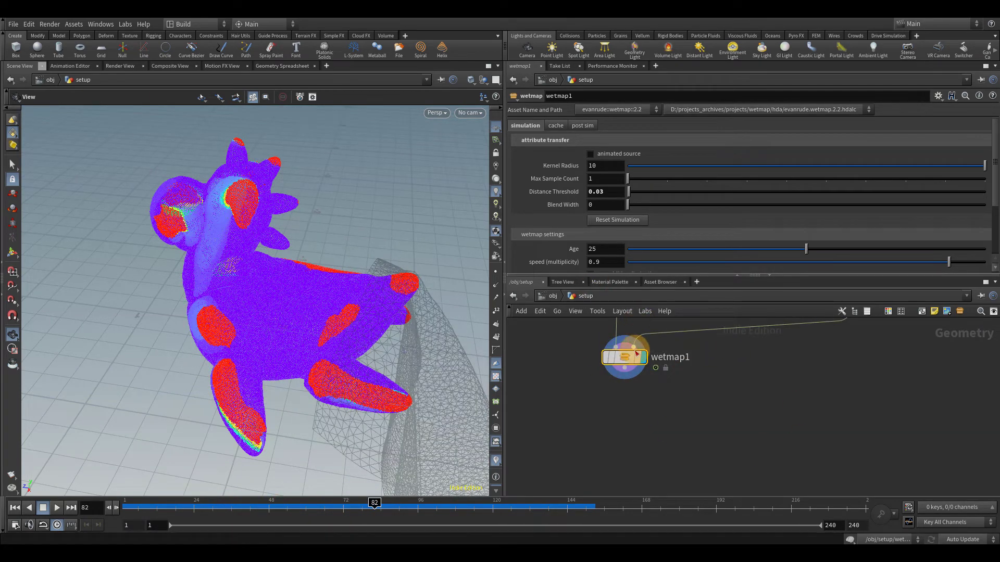
key(ctrl+c)
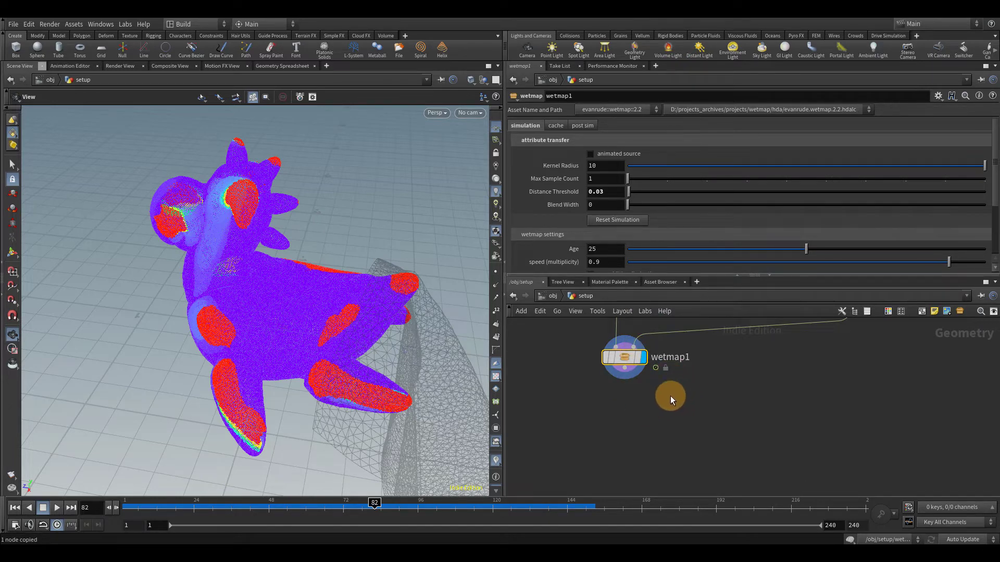
click(596, 101)
key(ctrl+v)
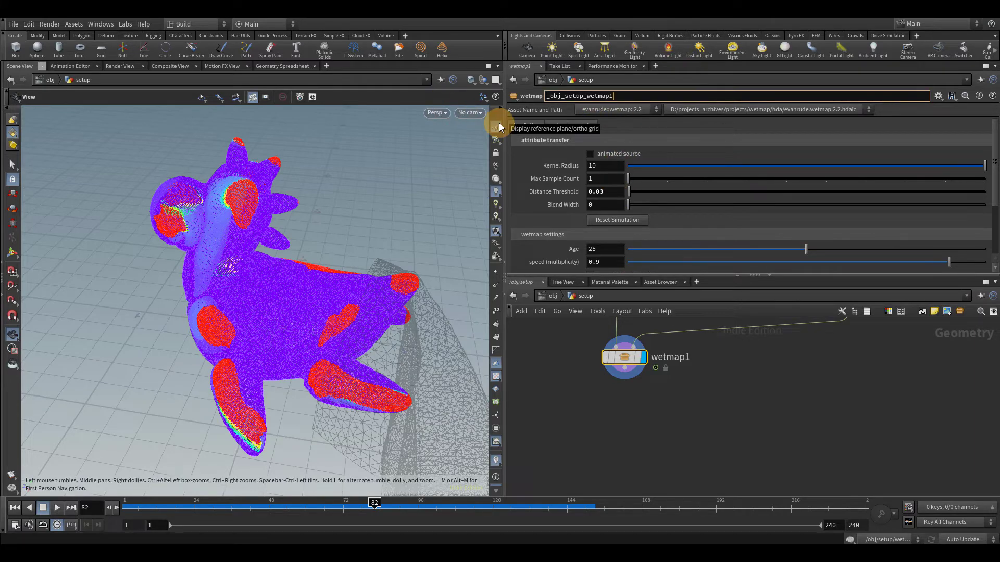
drag(605, 96, 540, 87)
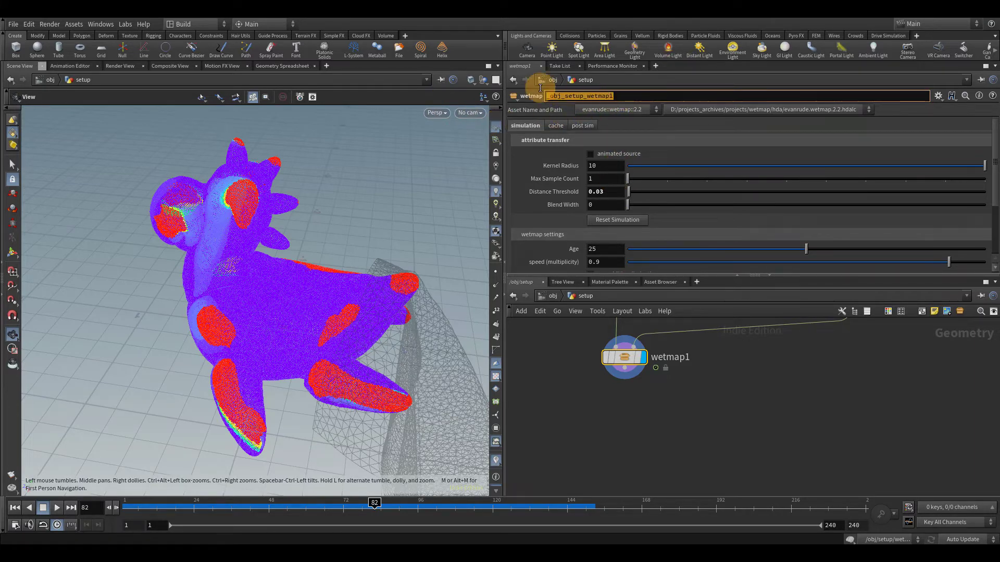
key(Escape)
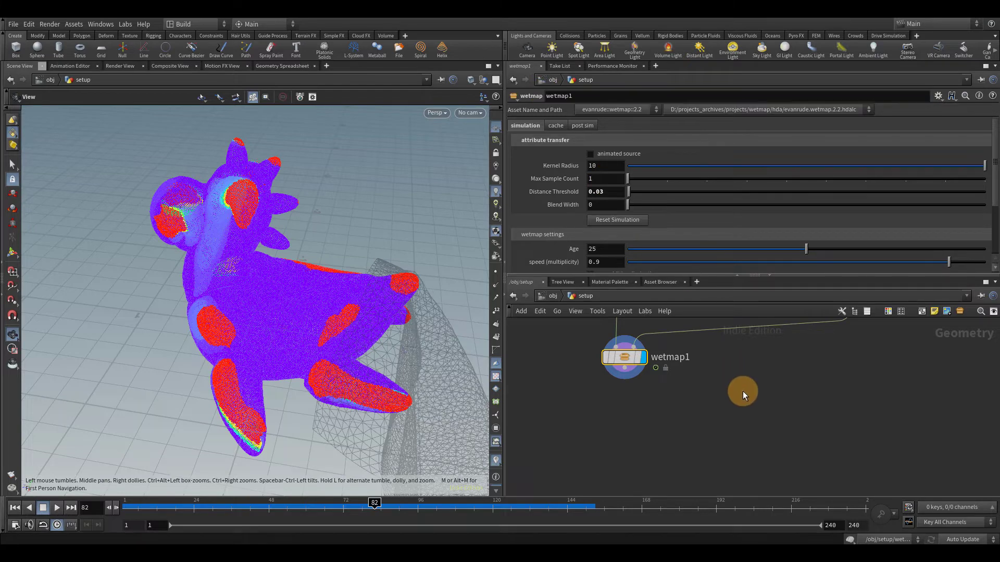
Step: Add a COP2 Network node to the geometry network, below and beside wetmap1
scroll(689, 411, down, 3)
key(Tab)
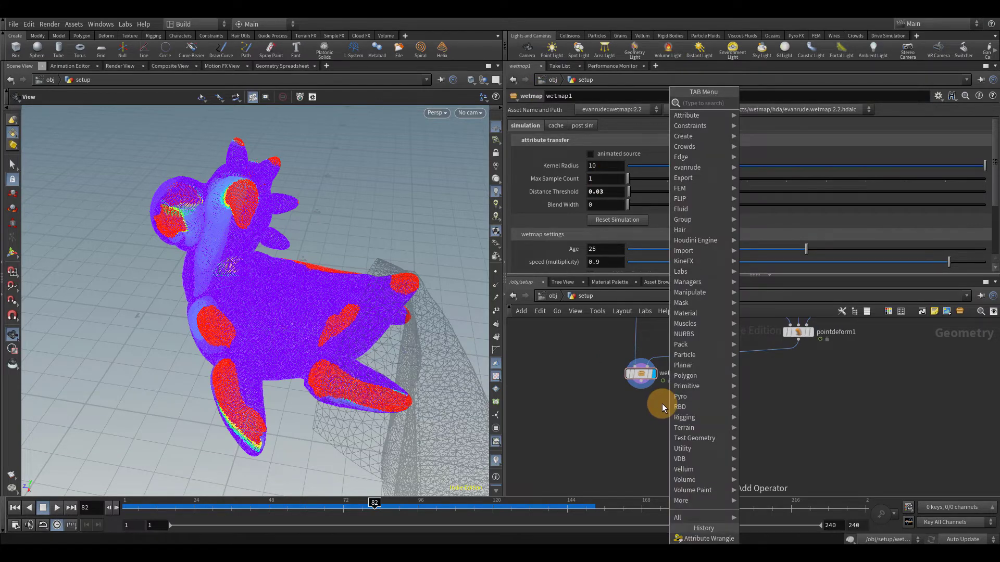
text(cop2)
key(Return)
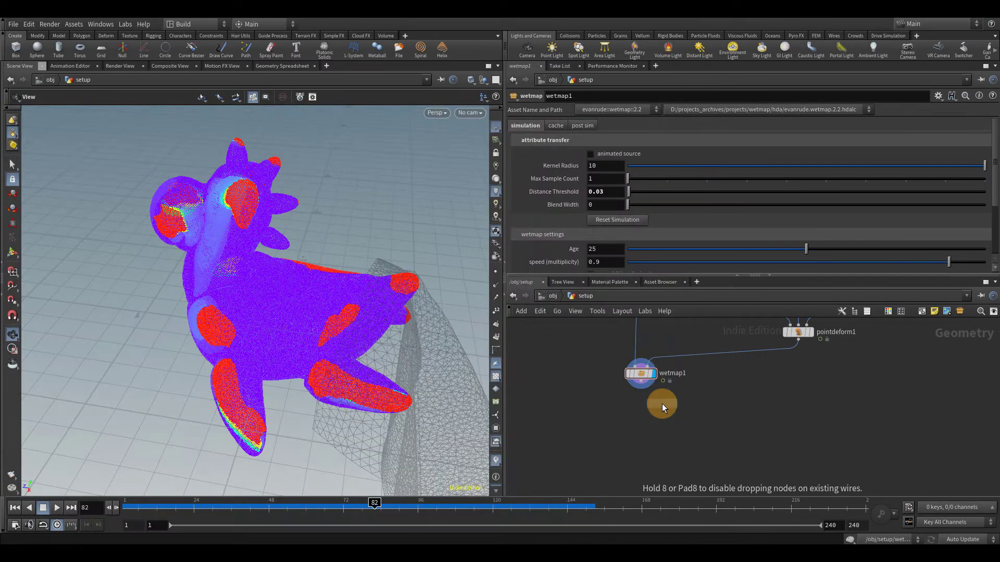
click(726, 410)
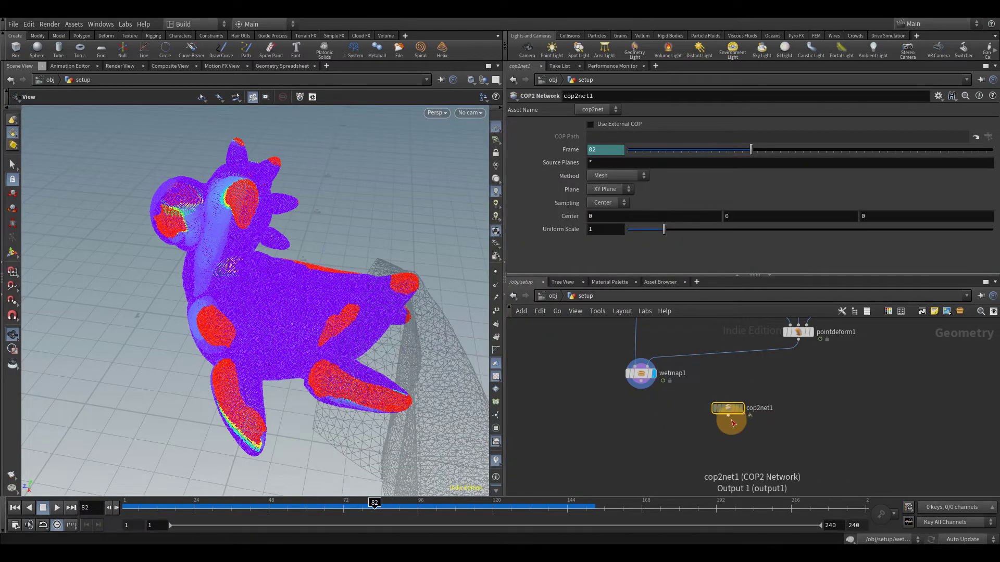
Step: Go inside cop2net1 and add a VOP COP2 Generator node
scroll(727, 424, up, 1)
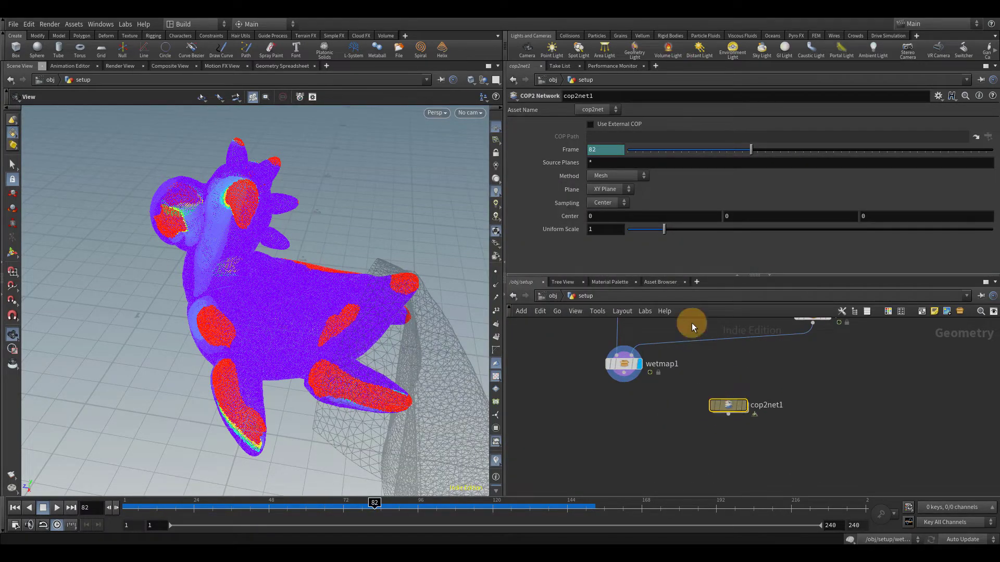
mouse_move(741, 408)
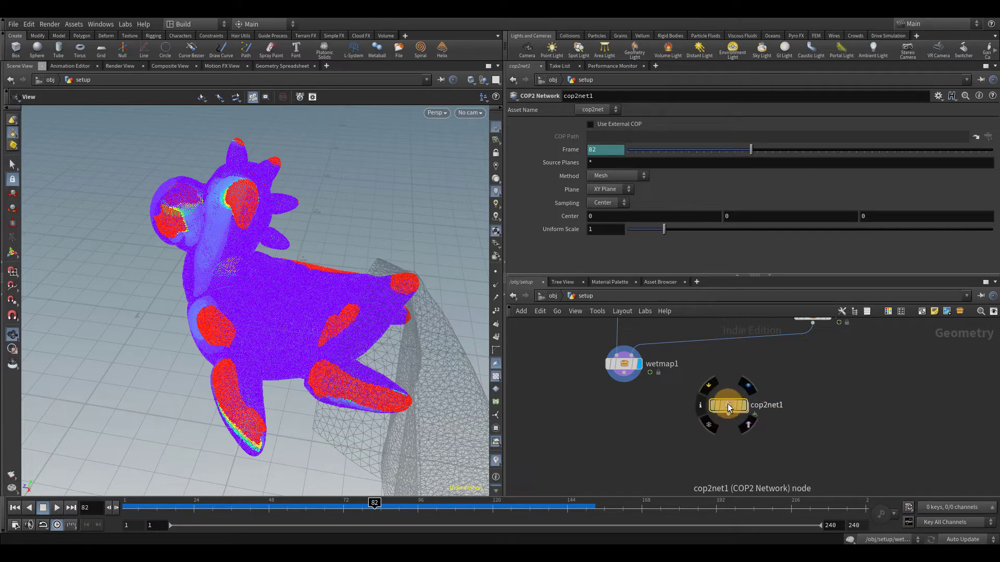
double_click(733, 405)
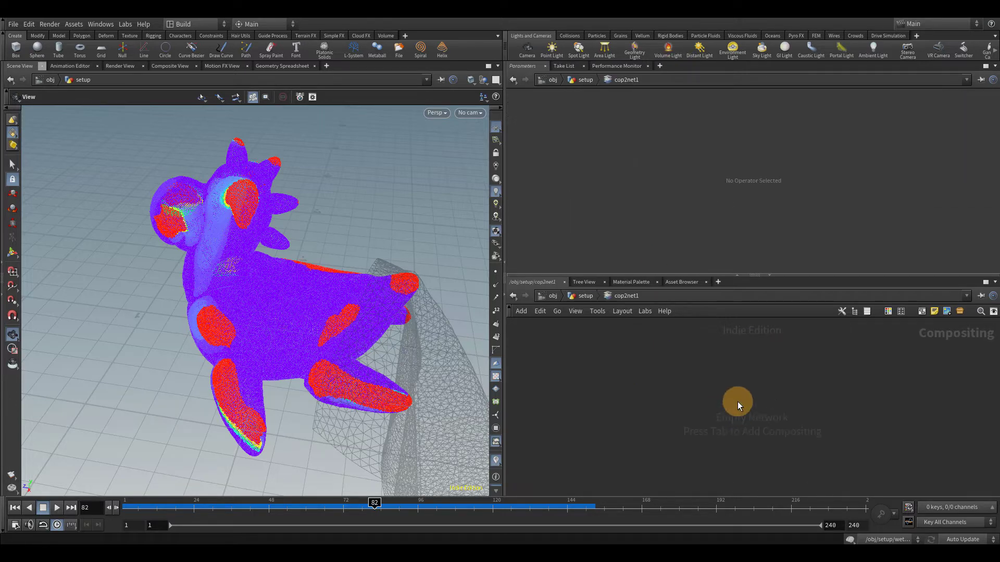
key(Tab)
text(cop2)
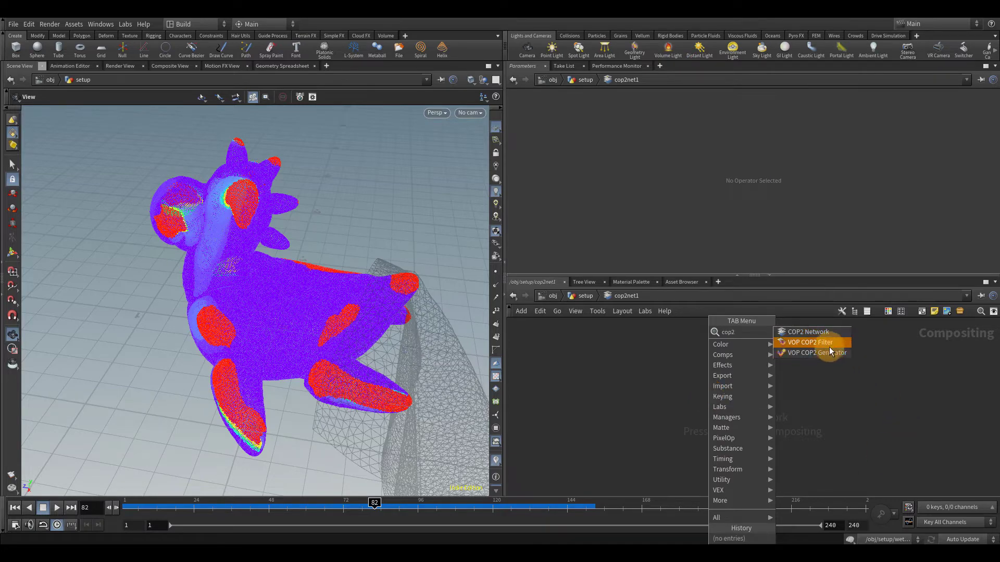
click(817, 352)
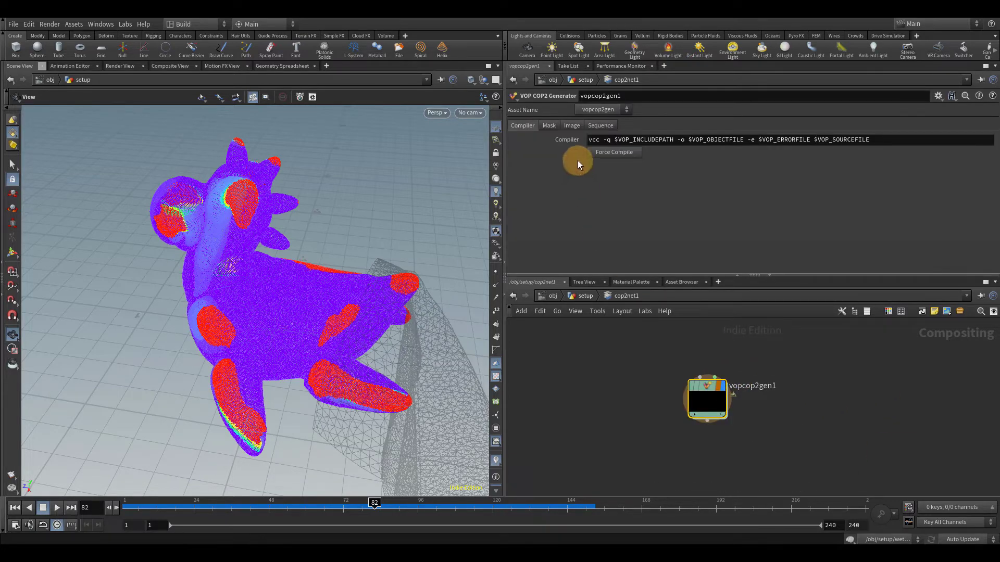
Step: Enable Override Size in the VOP COP2 Generator's image settings
click(567, 126)
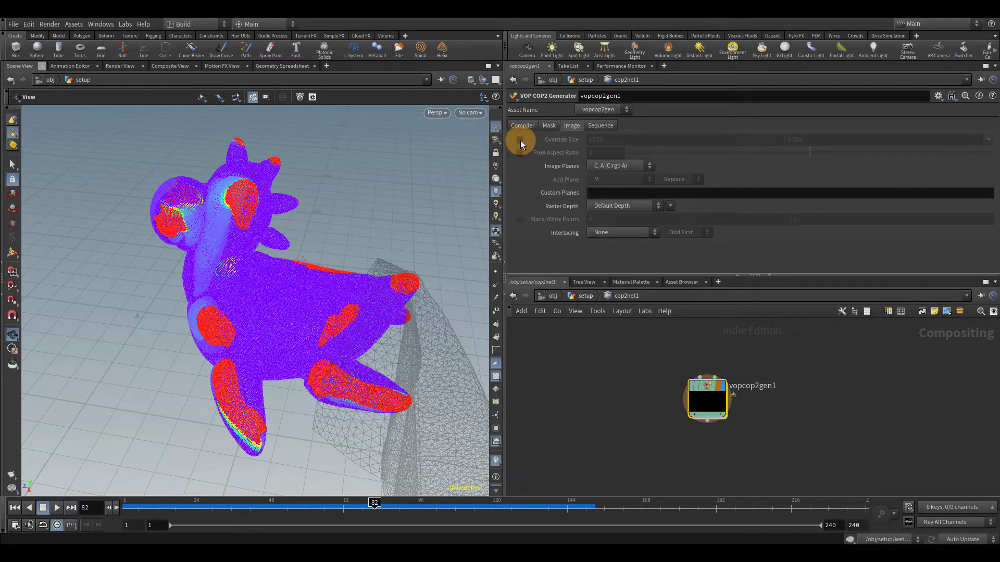
click(520, 140)
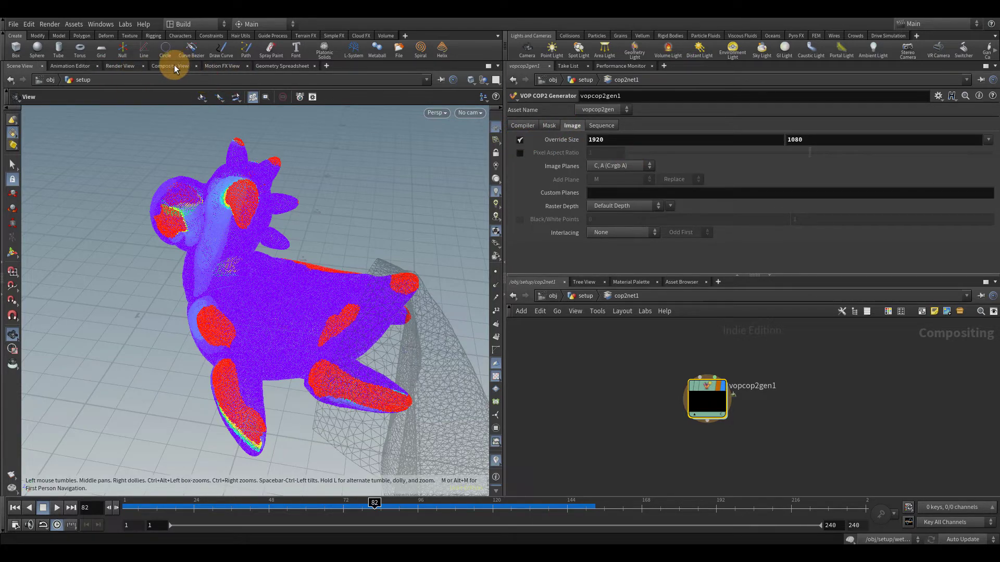
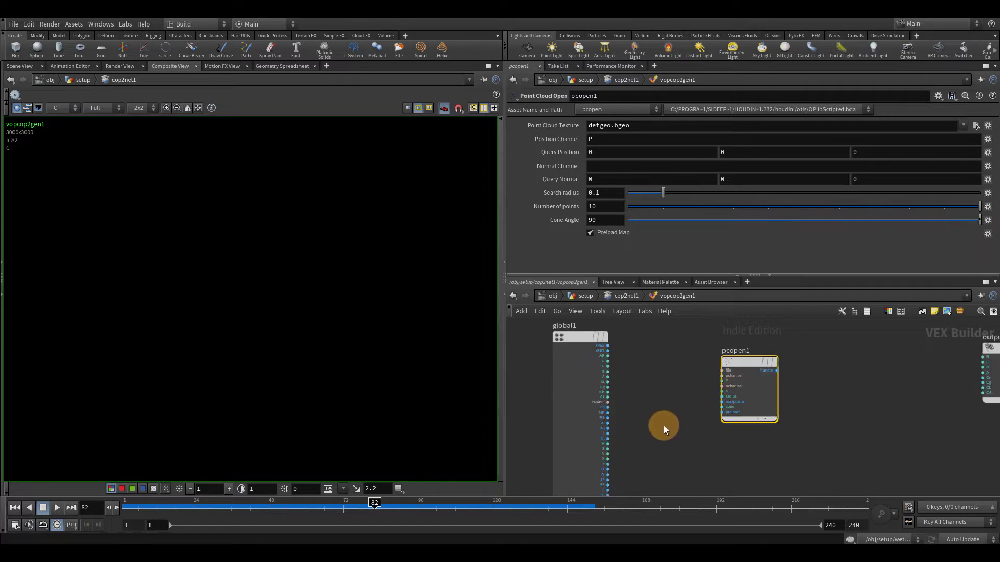
Step: Add a Float to Vector node between the global variables node and pcopen1
scroll(697, 416, up, 5)
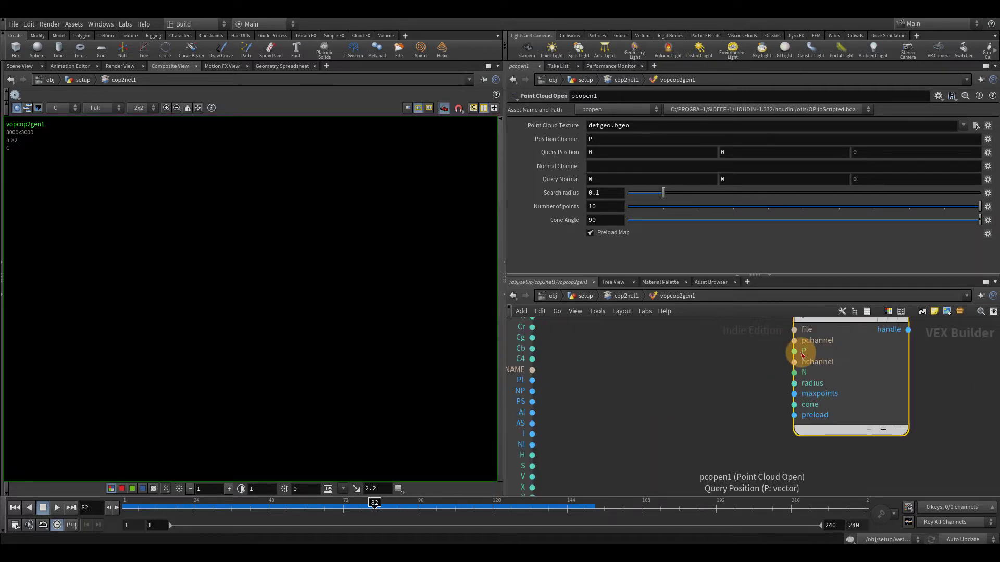
scroll(672, 417, down, 1)
middle_drag(670, 417, 650, 450)
drag(790, 350, 796, 402)
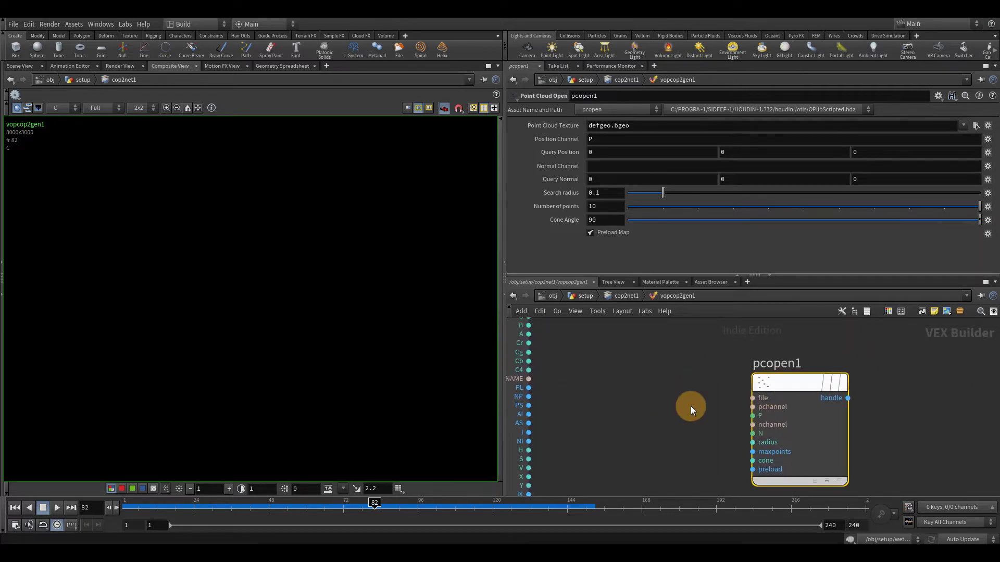
middle_drag(615, 450, 610, 407)
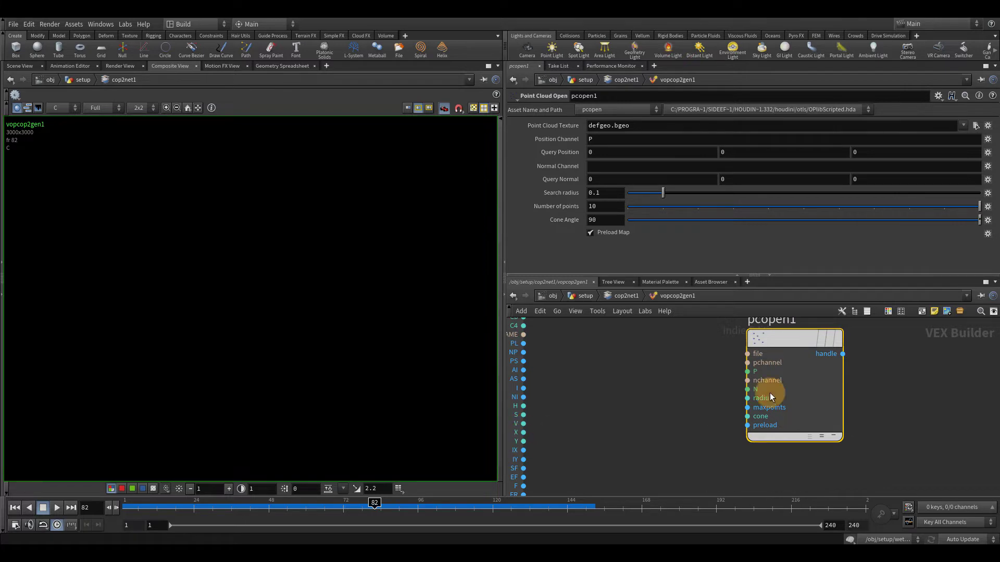
middle_drag(640, 425, 668, 414)
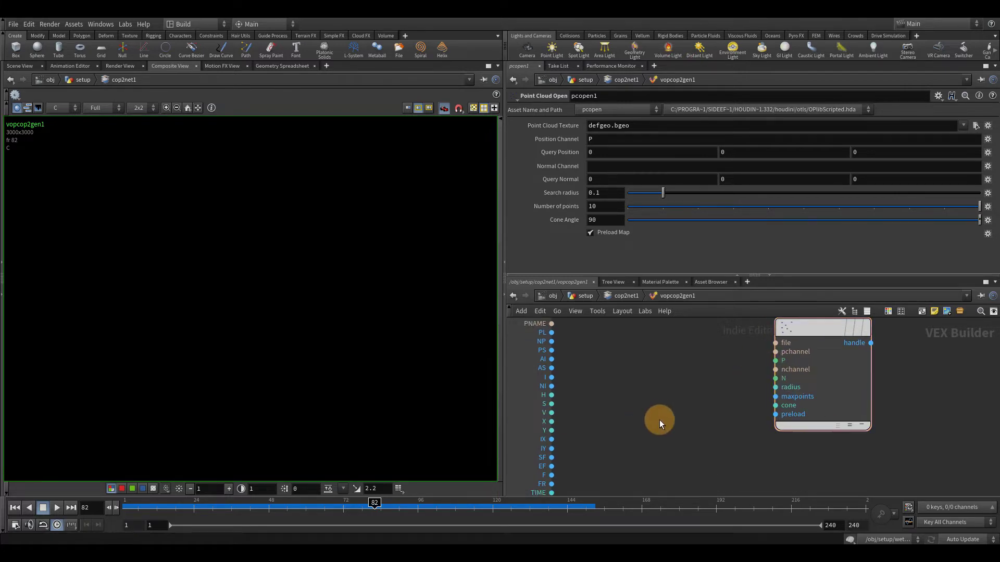
key(Tab)
text(float)
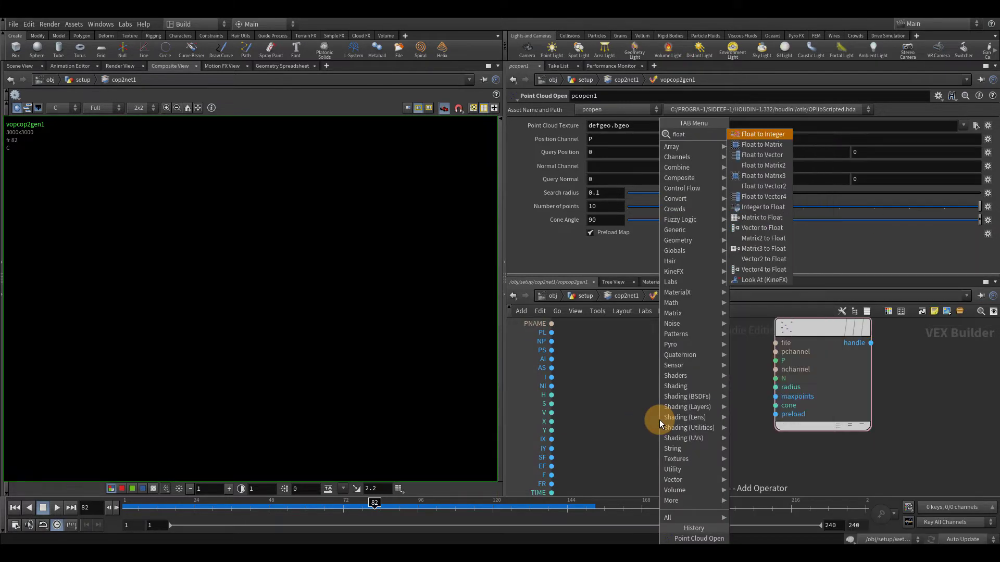
text( v)
key(Return)
click(671, 399)
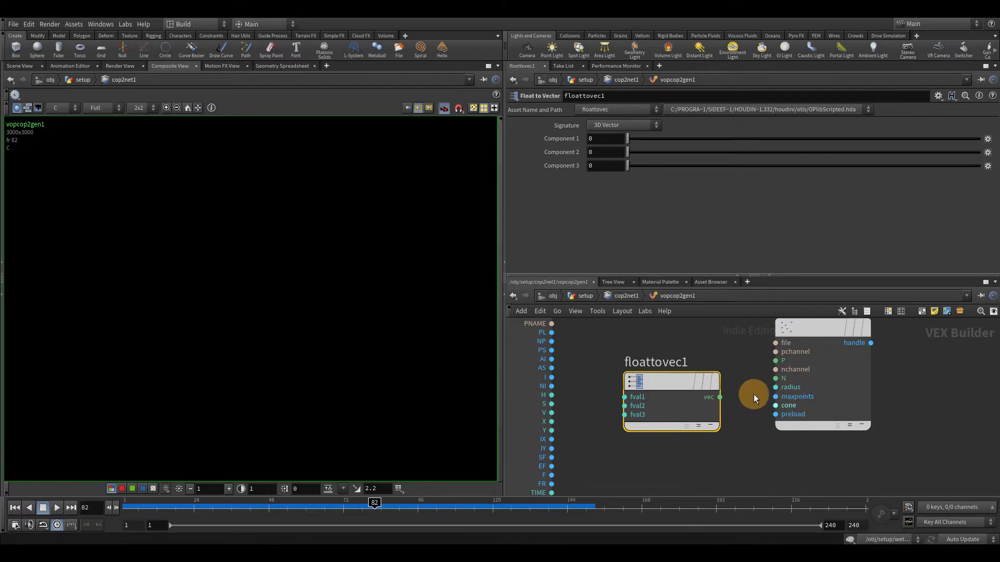
Step: Wire the global X and Y outputs into floattovec1's fval1 and fval2, and its vec output into pcopen1's P input
drag(551, 422, 625, 406)
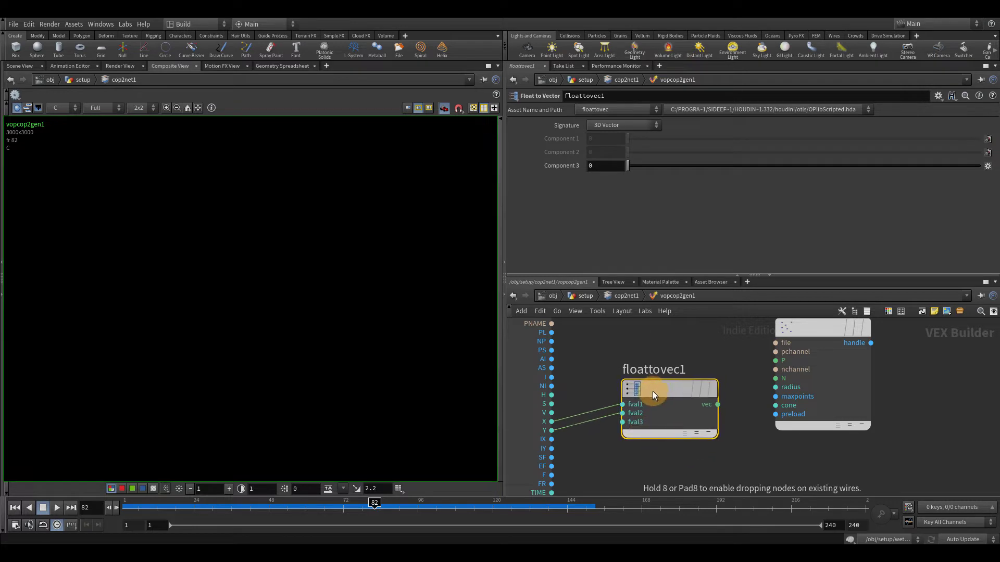
scroll(784, 463, down, 4)
middle_drag(880, 458, 796, 442)
drag(711, 380, 729, 383)
scroll(671, 414, up, 4)
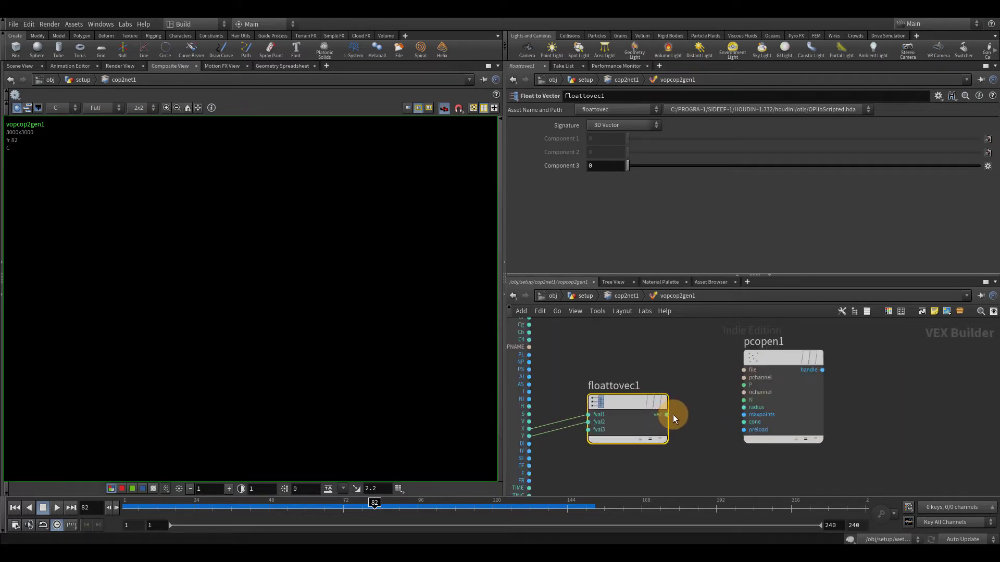
drag(672, 415, 779, 407)
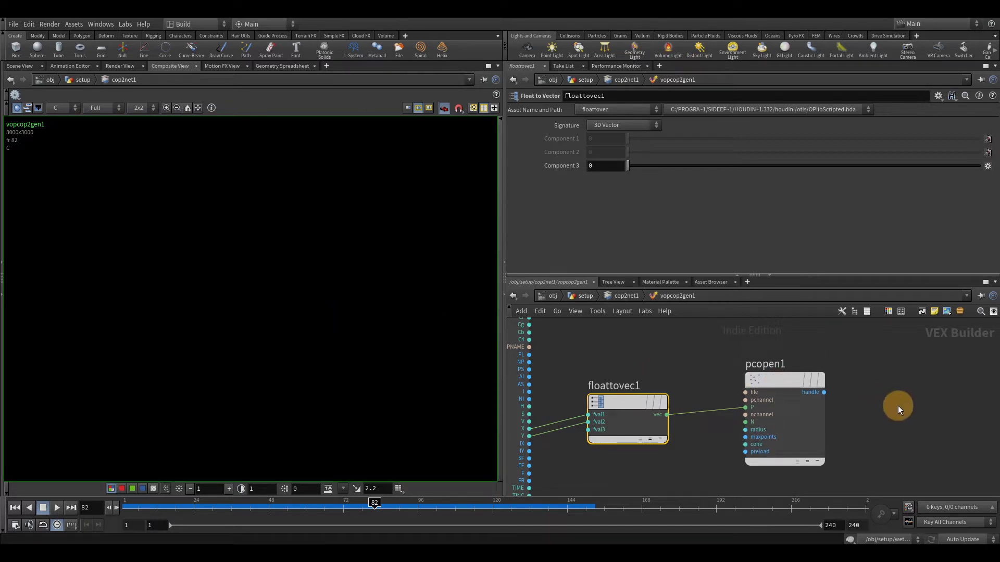
Step: Set pcopen1's Position Channel to uv
scroll(898, 405, down, 3)
click(812, 389)
middle_drag(813, 389, 773, 417)
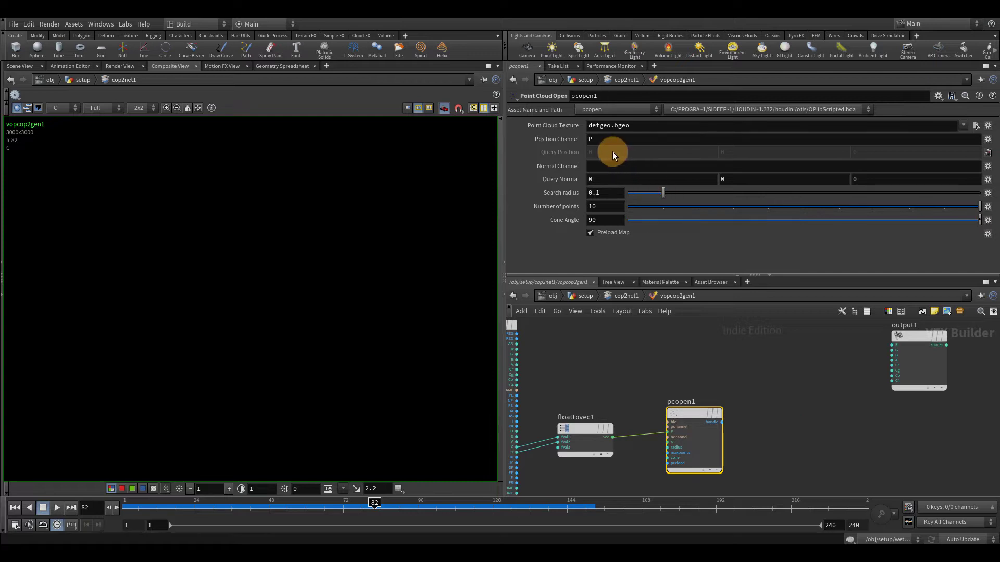
click(540, 139)
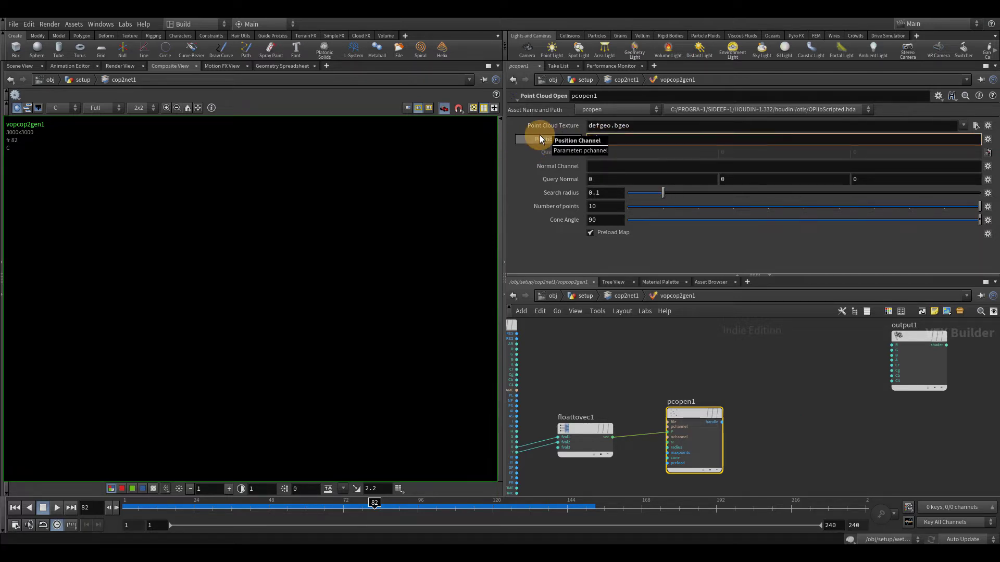
text(uv)
key(Return)
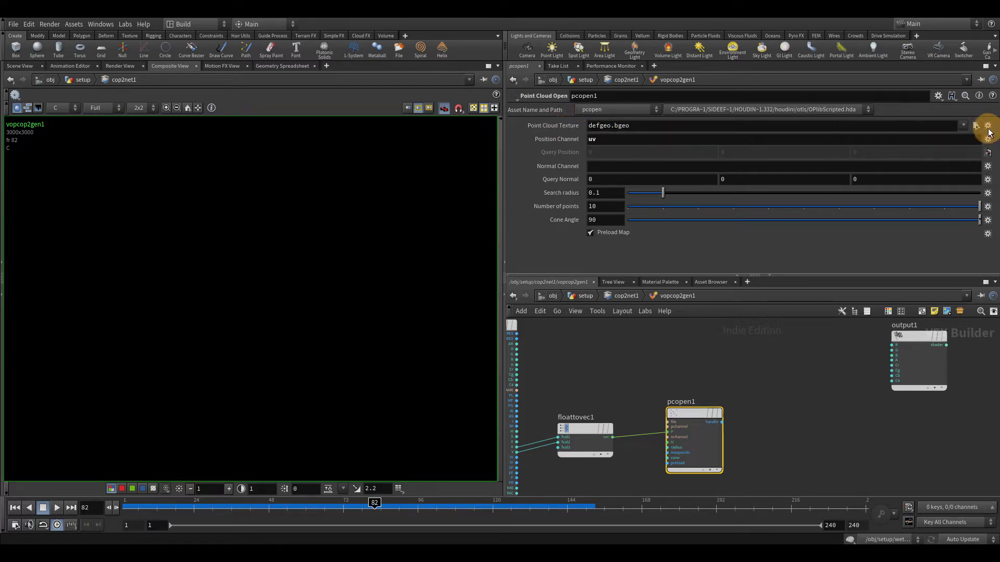
Step: Promote pcopen1's Point Cloud Texture parameter and go back up to the setup geometry network
click(988, 130)
click(973, 130)
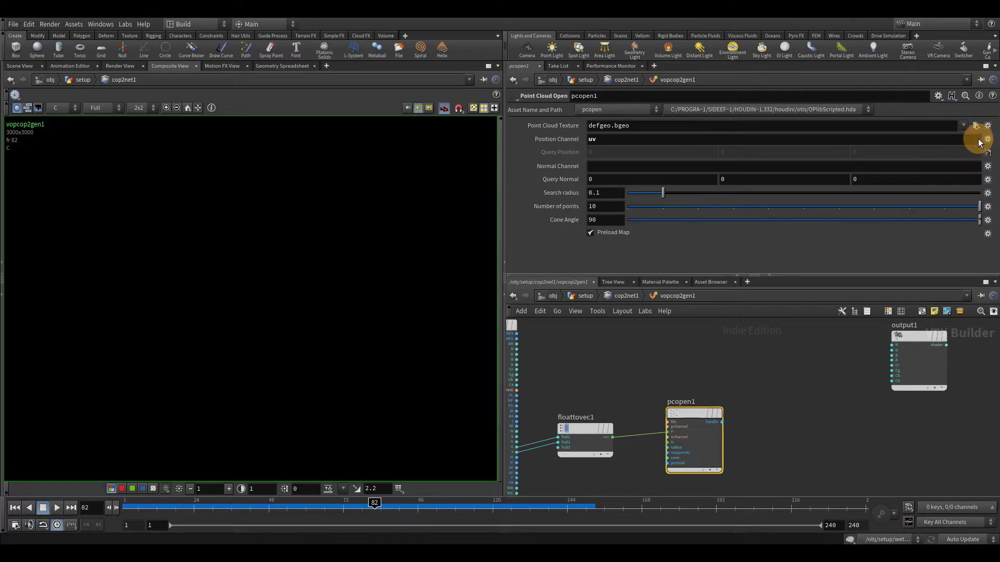
click(611, 295)
click(579, 296)
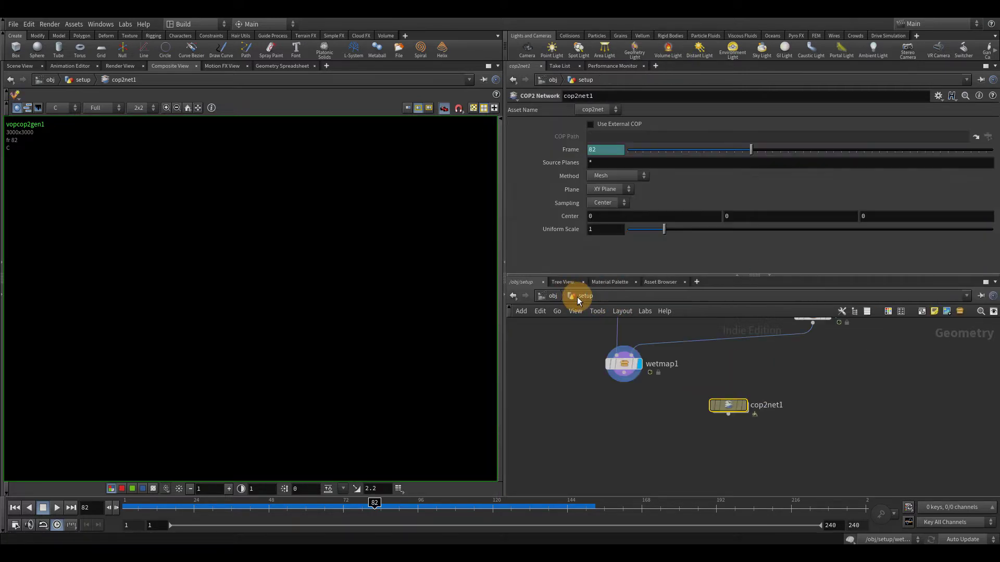
Step: Select the wetmap1 node as the point cloud source and go back inside cop2net1
click(616, 367)
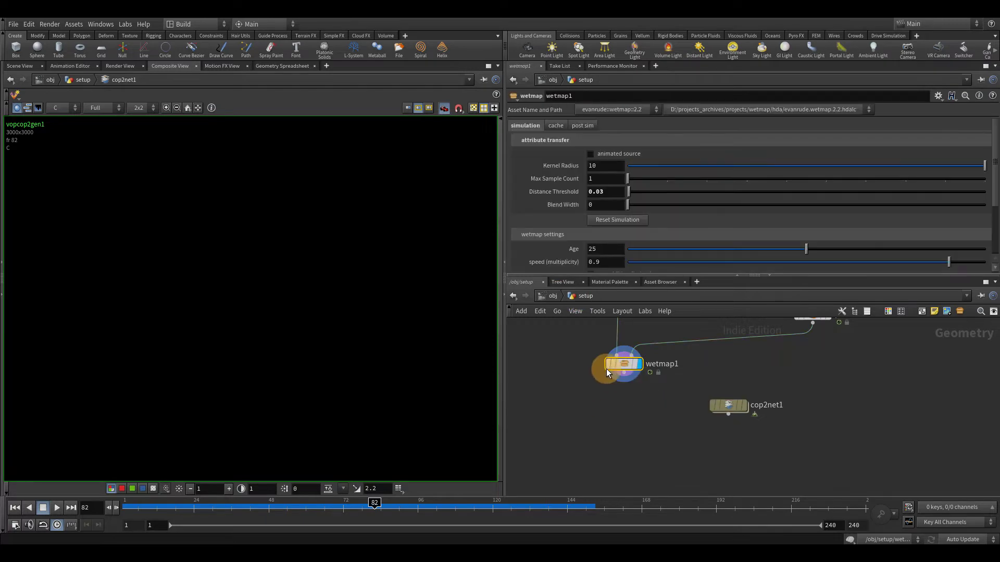
drag(647, 405, 619, 365)
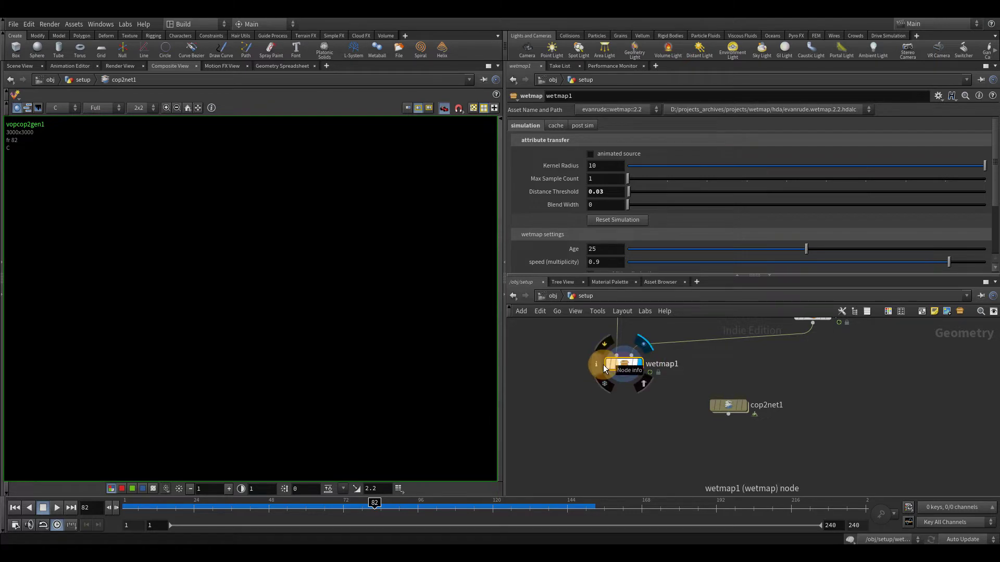
click(634, 366)
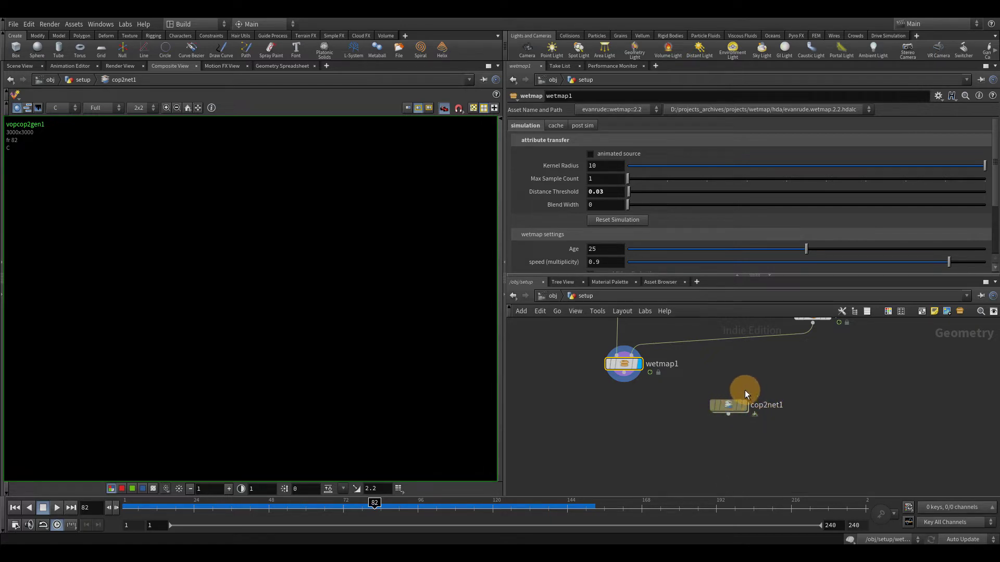
mouse_move(727, 398)
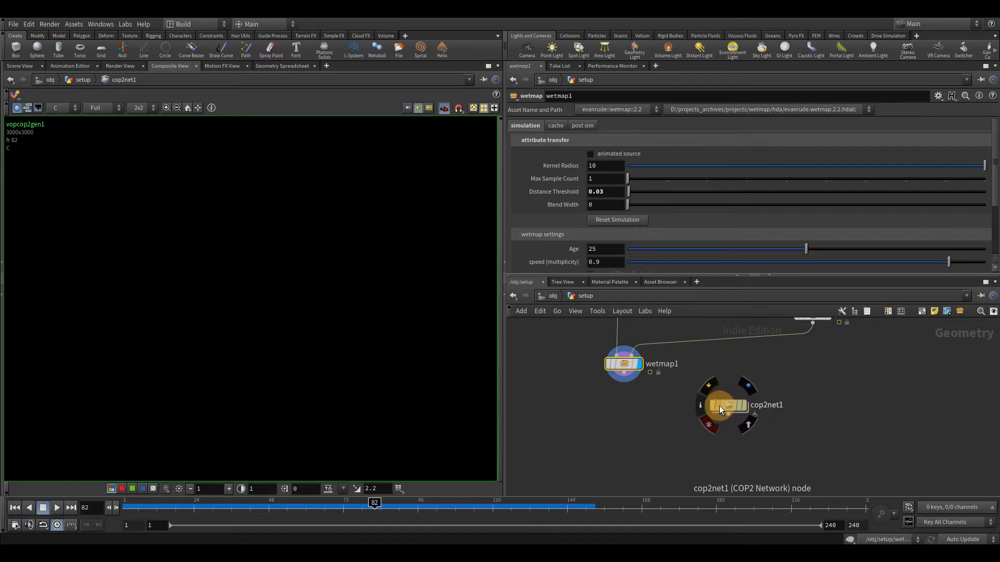
double_click(730, 404)
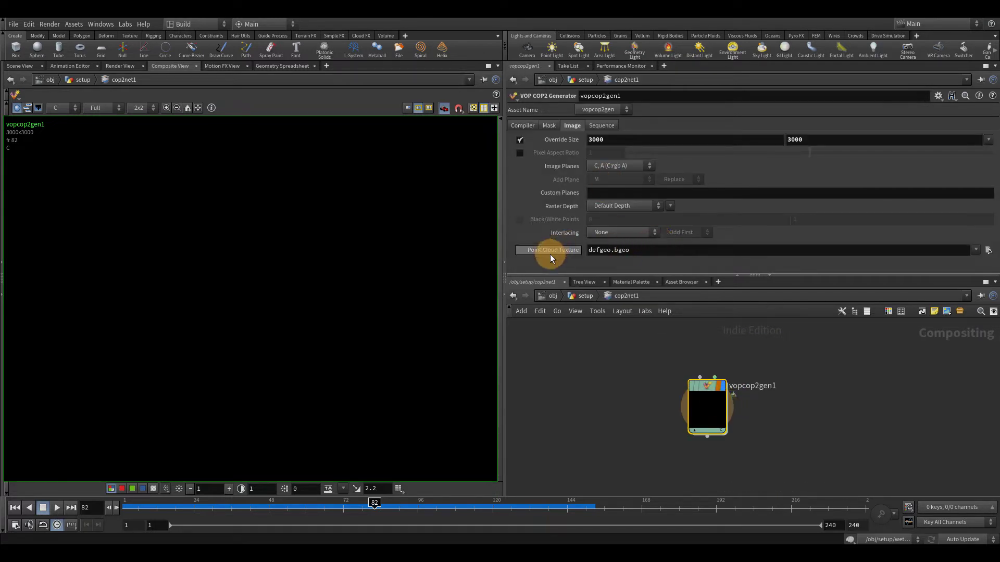
Step: Set vopcop2gen1's Point Cloud Texture to op:/obj/setup/wetmap1
double_click(660, 250)
text(/obj/setup/wetmap1)
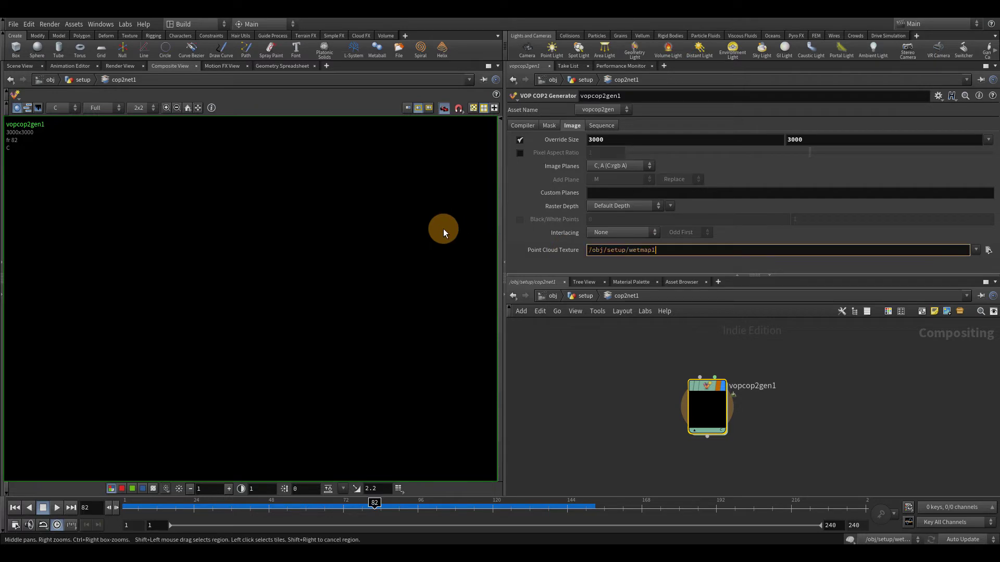
key(Return)
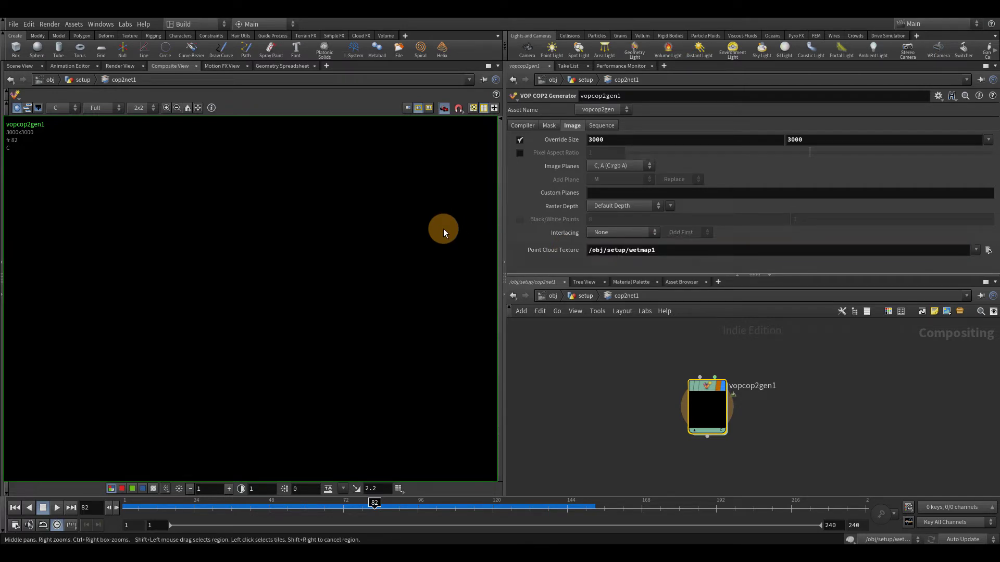
click(589, 250)
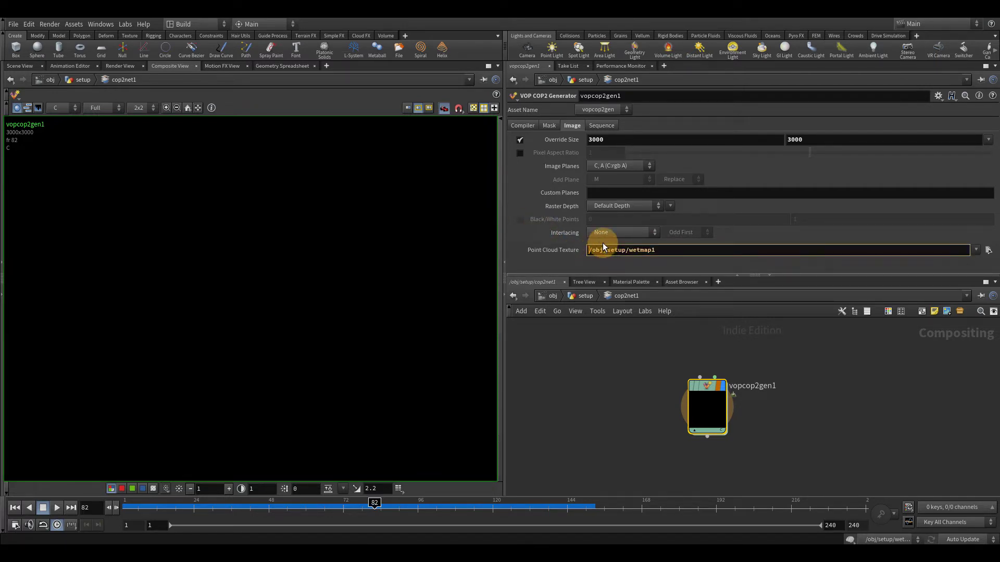
text(op:)
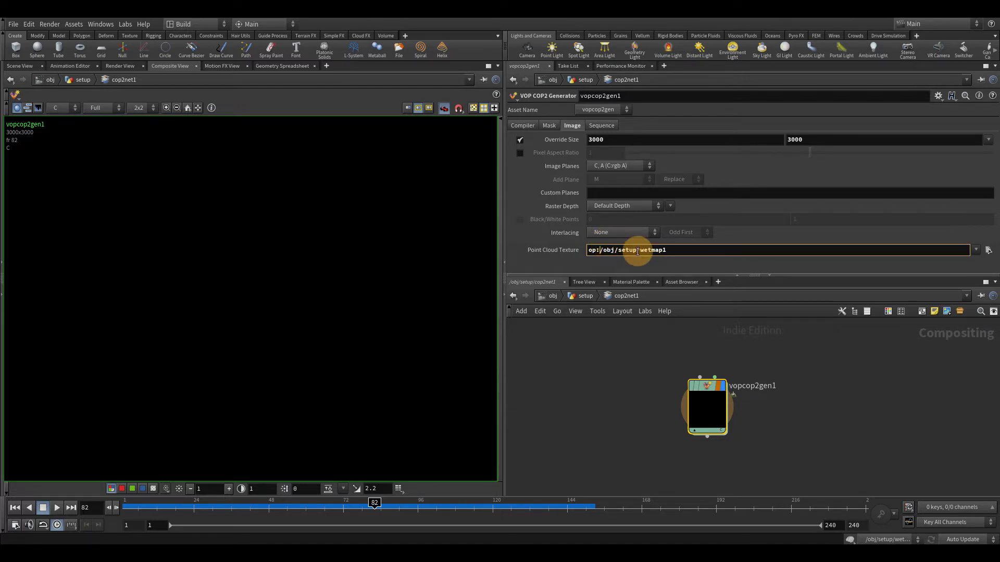
key(Return)
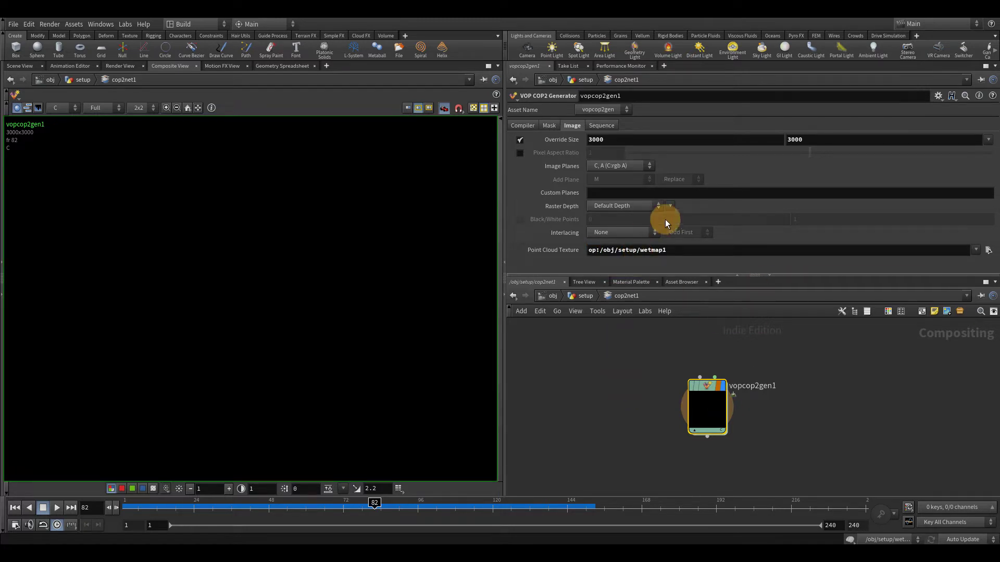
Step: Inside vopcop2gen1, add a Point Cloud Filter node after pcopen1 and wire pcopen1's handle output into it
double_click(706, 386)
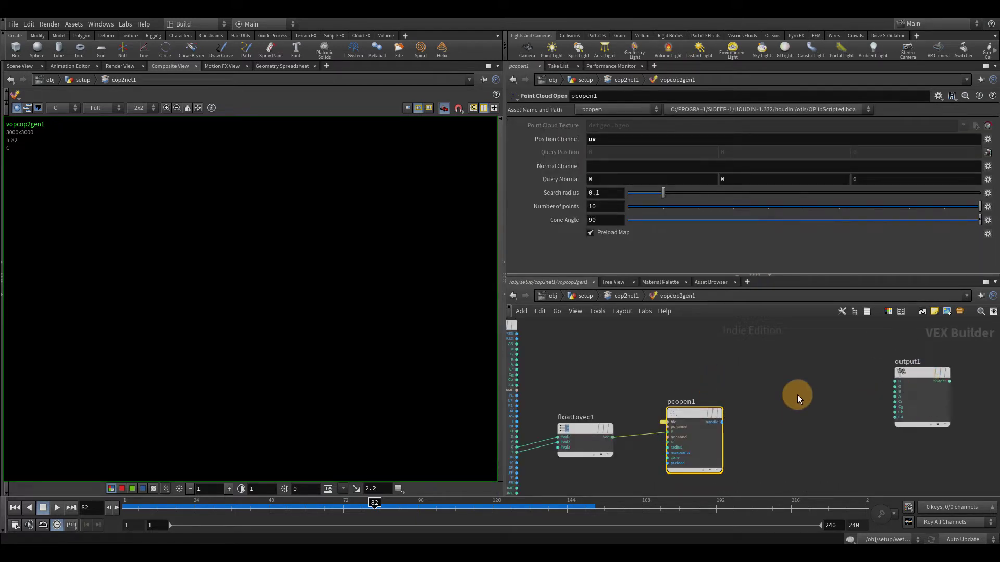
key(Tab)
text(pcfi)
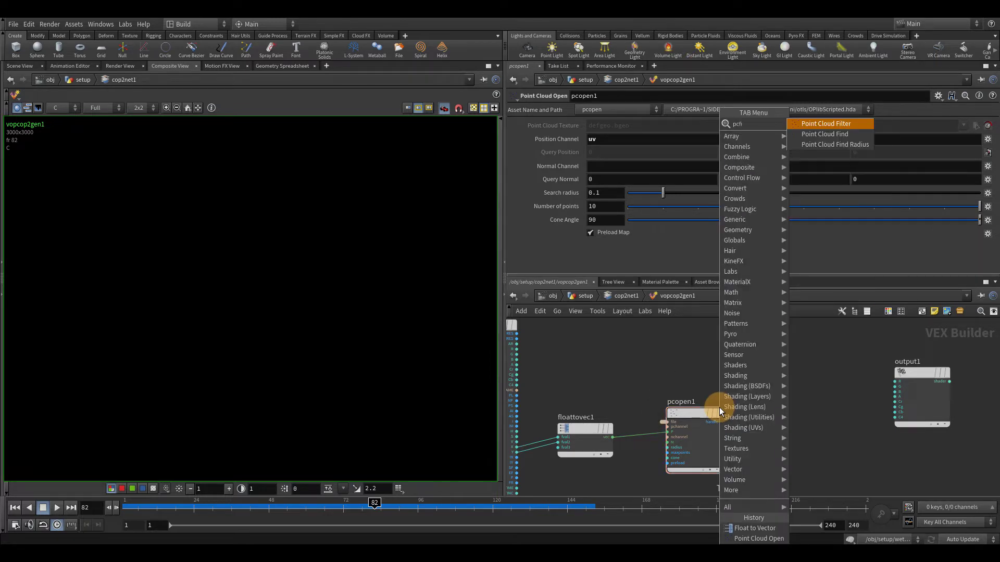
key(Return)
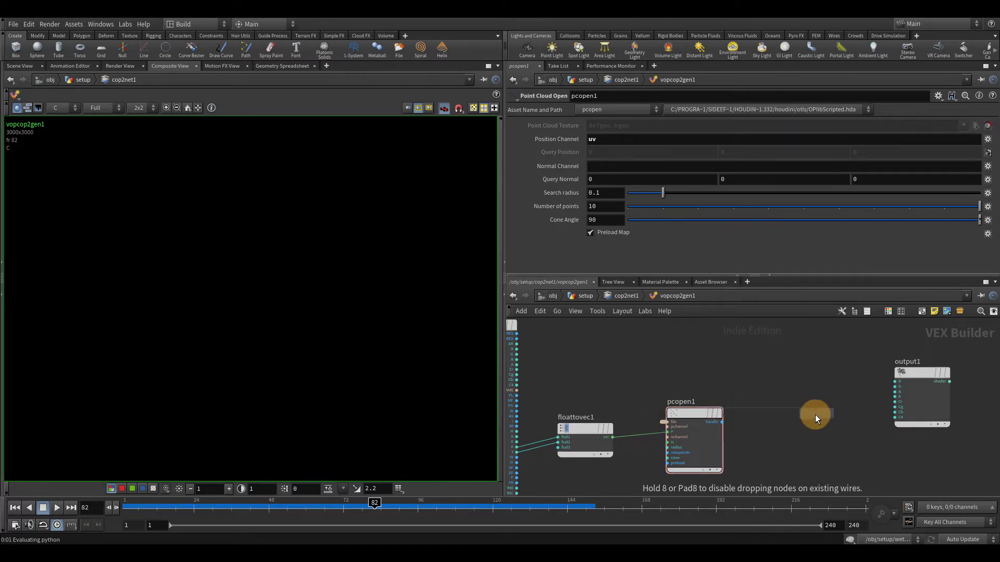
click(808, 415)
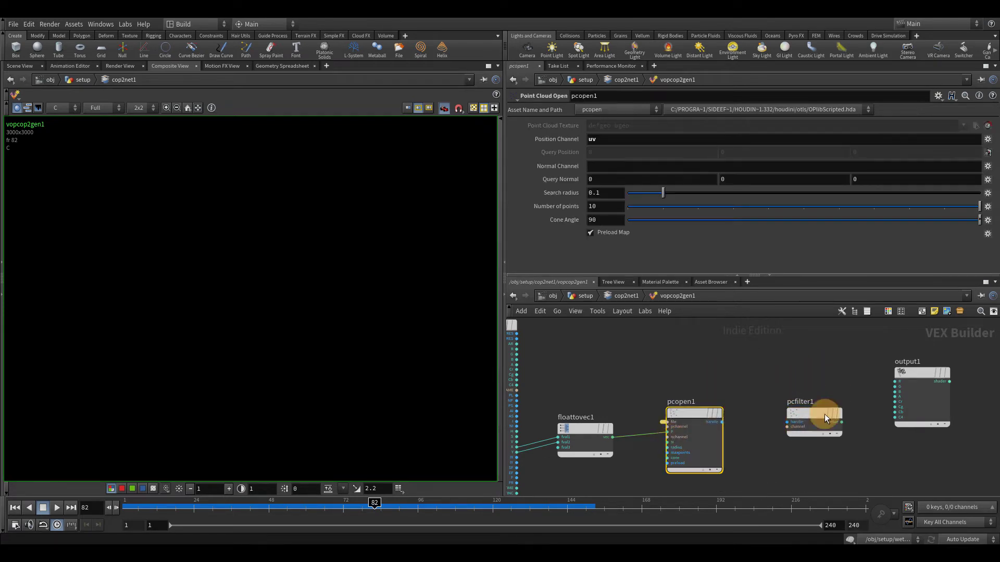
drag(794, 426, 721, 422)
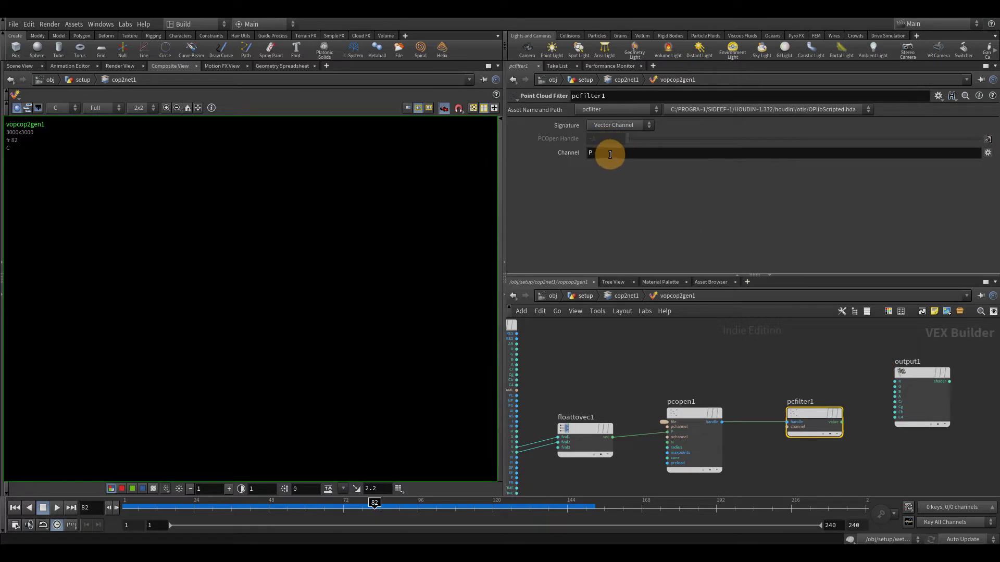
Step: Set pcfilter1's signature to Float Channel and its channel to wet
click(602, 125)
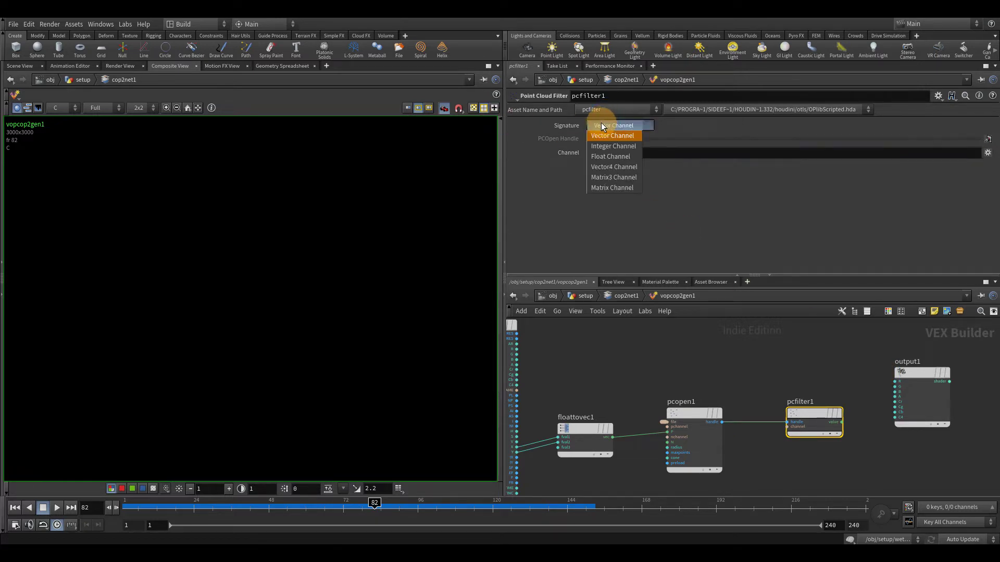
click(607, 155)
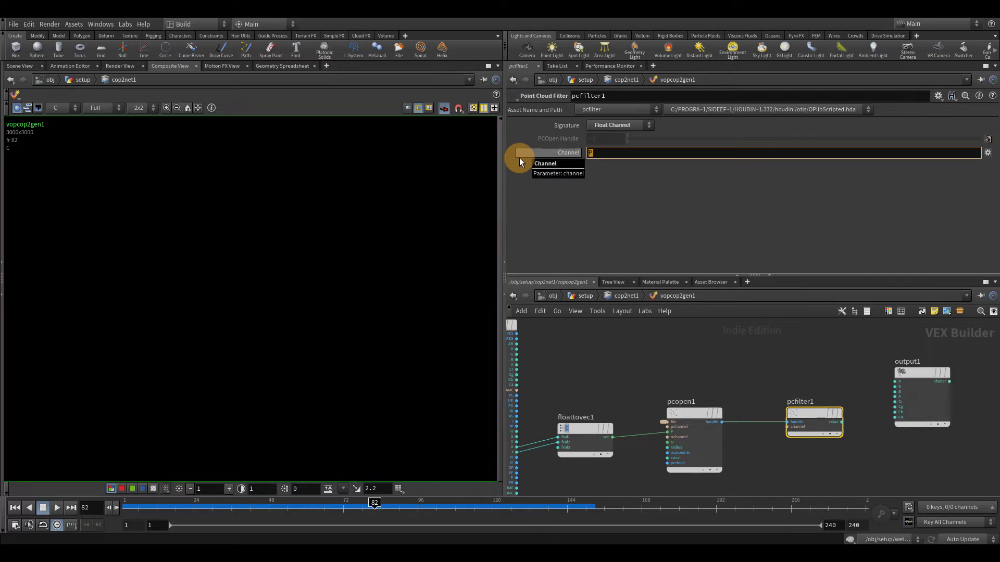
text(wet)
key(Return)
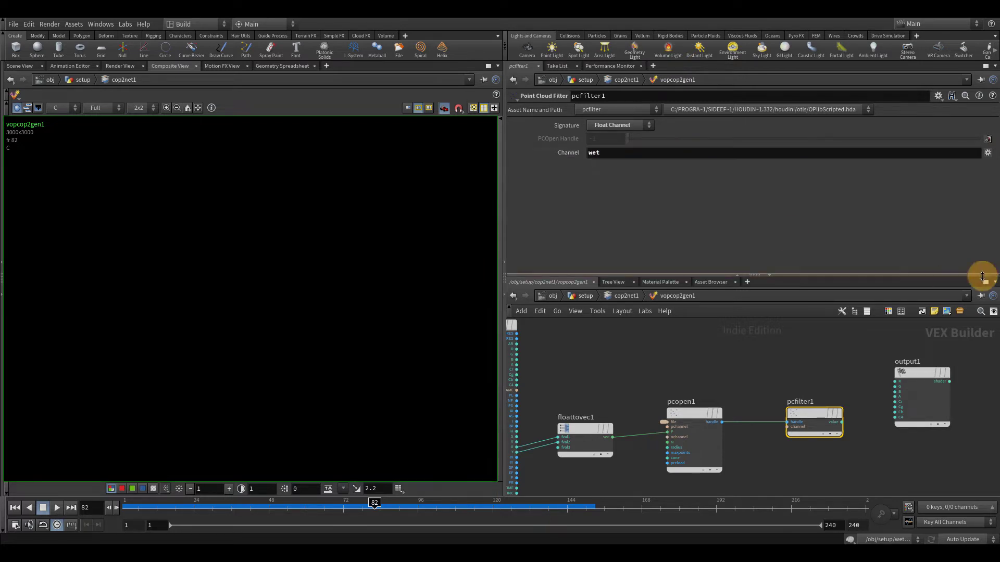
Step: Move pcfilter1 and output1 closer together and wire pcfilter1's value output into output1's R input
drag(814, 414, 784, 414)
middle_drag(798, 455, 712, 426)
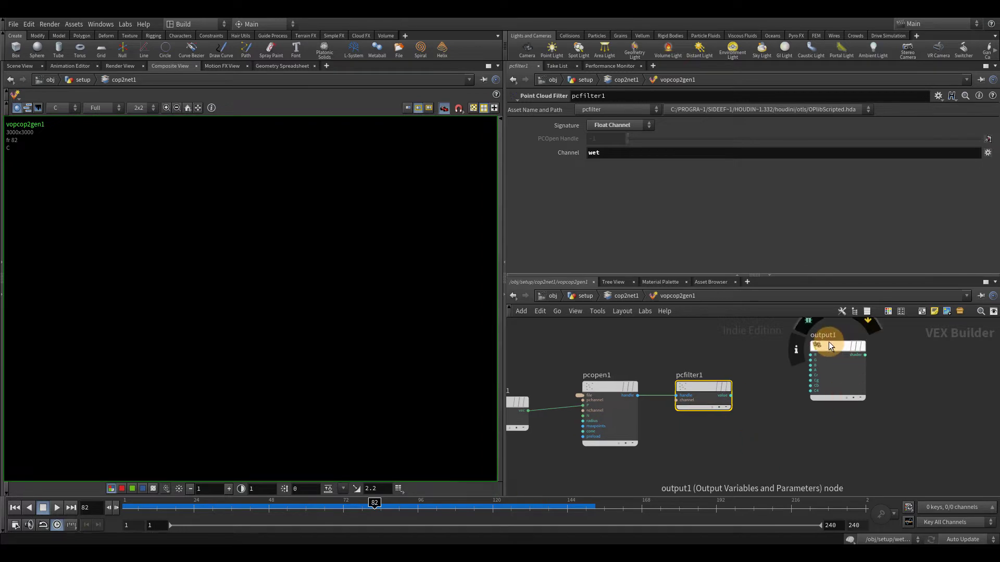
drag(829, 343, 806, 375)
scroll(801, 387, up, 5)
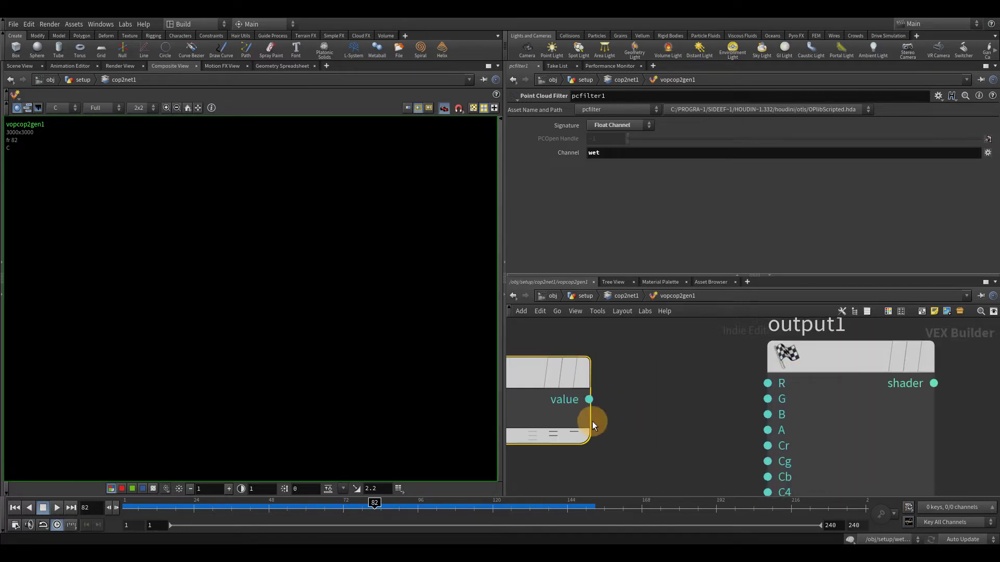
drag(589, 400, 771, 384)
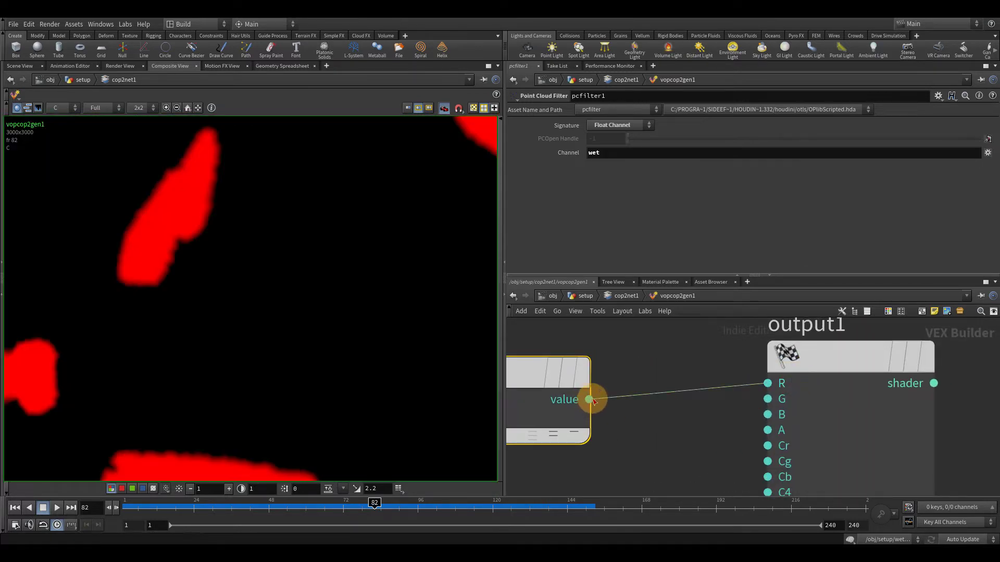
Step: Wire pcfilter1's value output into the G and B inputs of output1 as well
click(768, 399)
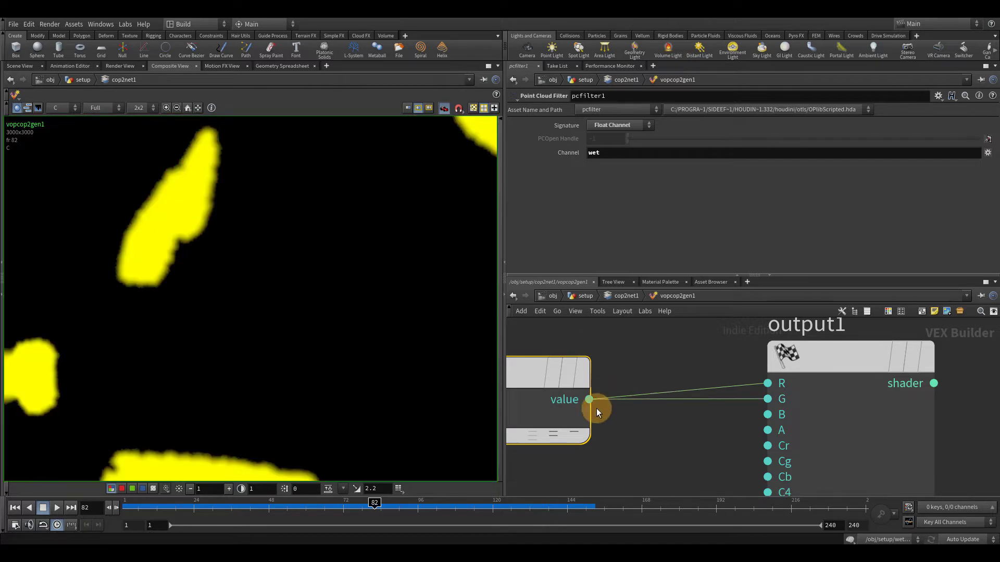
click(768, 414)
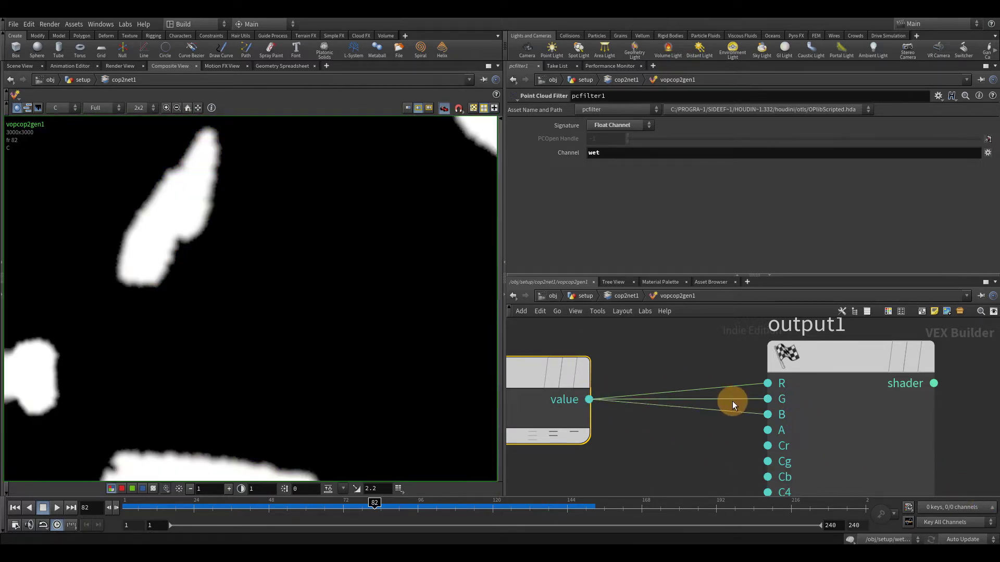
scroll(724, 411, down, 4)
scroll(301, 275, down, 2)
scroll(298, 272, up, 2)
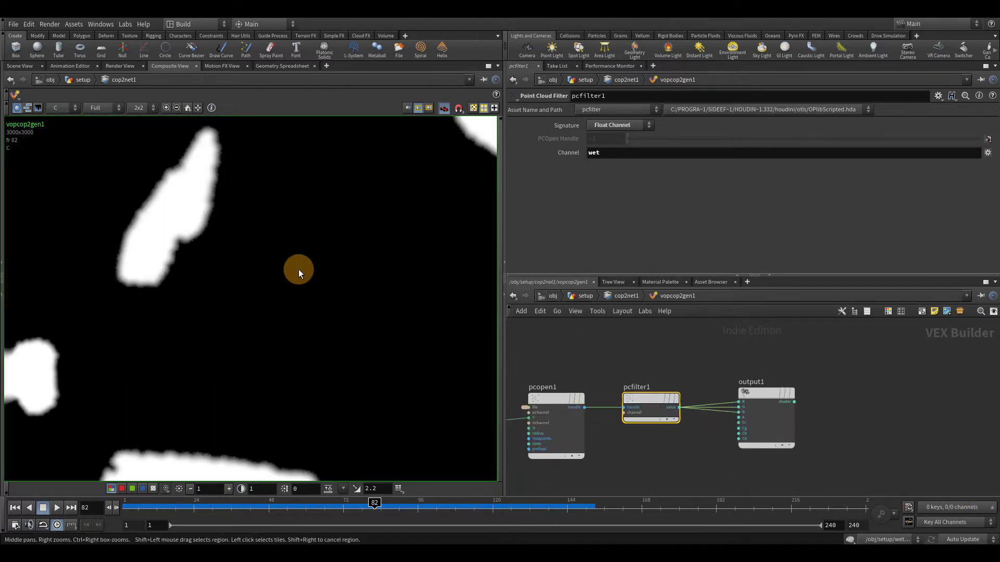
Step: Examine the generated wet texture in the composite view at frames 82, 51, 31 and 44
scroll(296, 274, down, 5)
scroll(300, 286, up, 3)
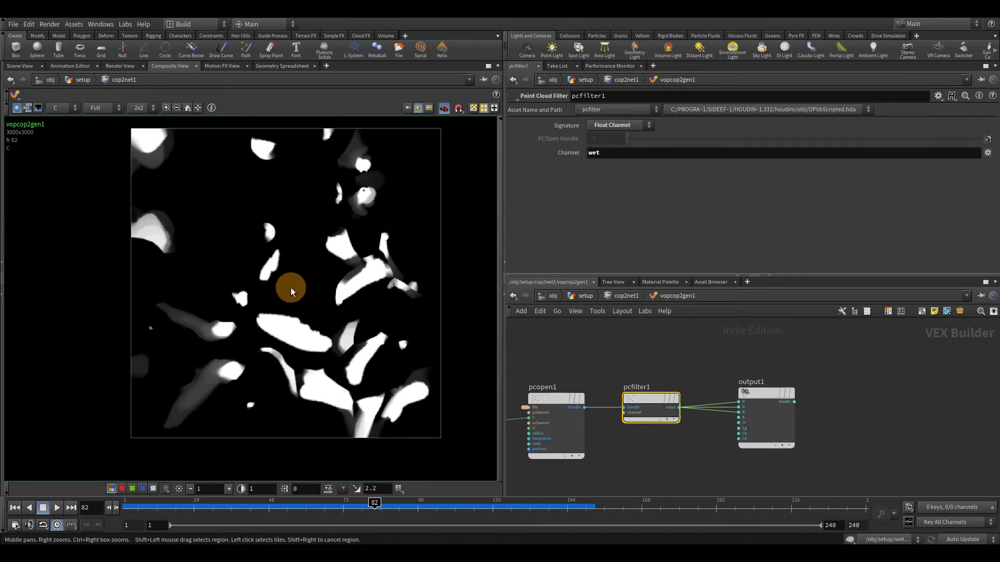
scroll(274, 279, up, 4)
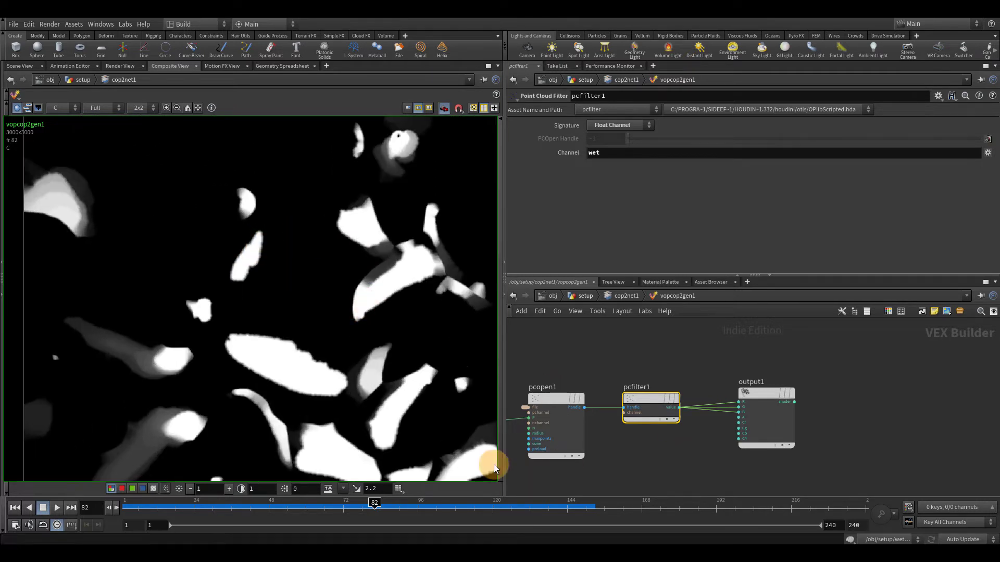
click(312, 508)
drag(276, 507, 216, 510)
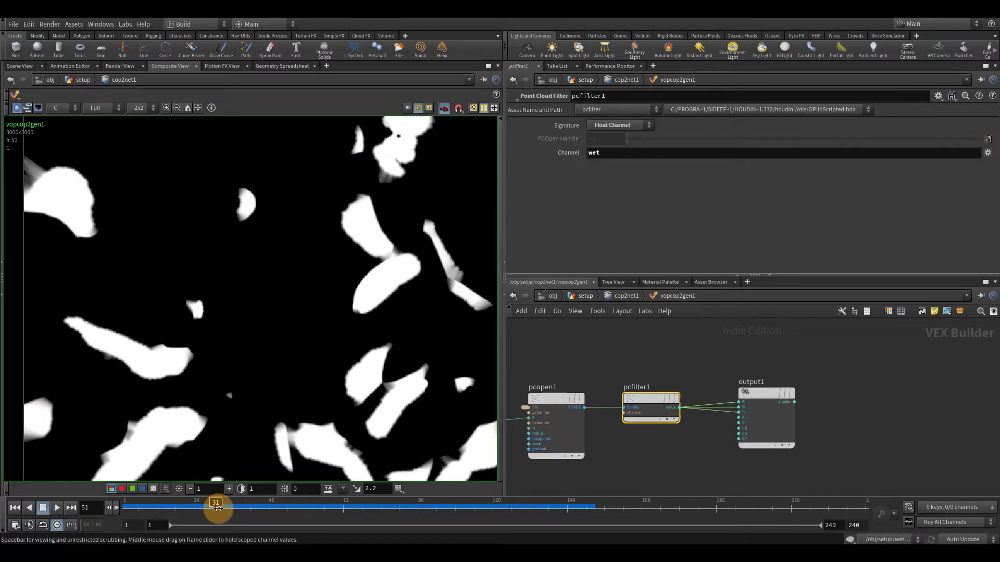
scroll(337, 347, down, 4)
scroll(272, 308, up, 4)
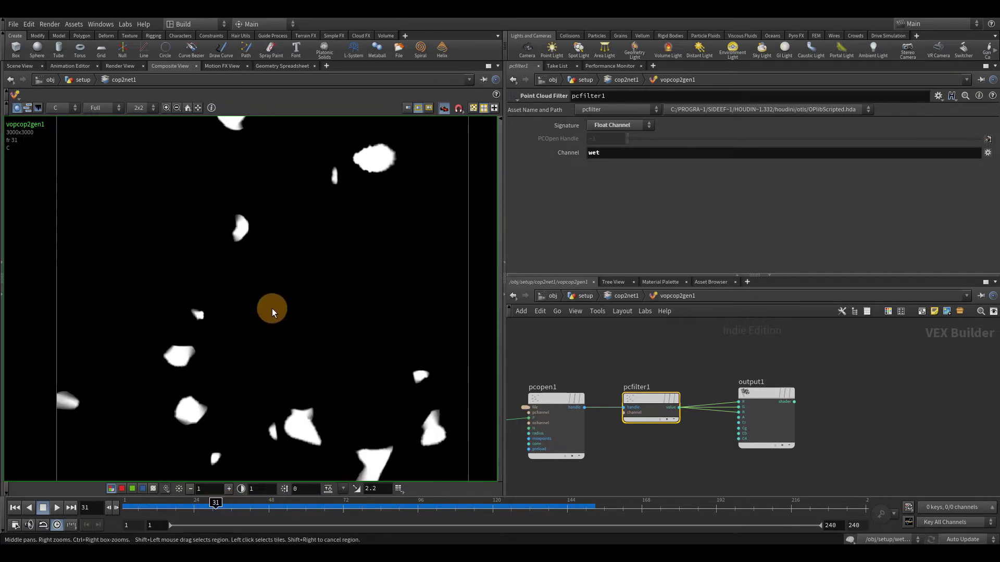
click(255, 504)
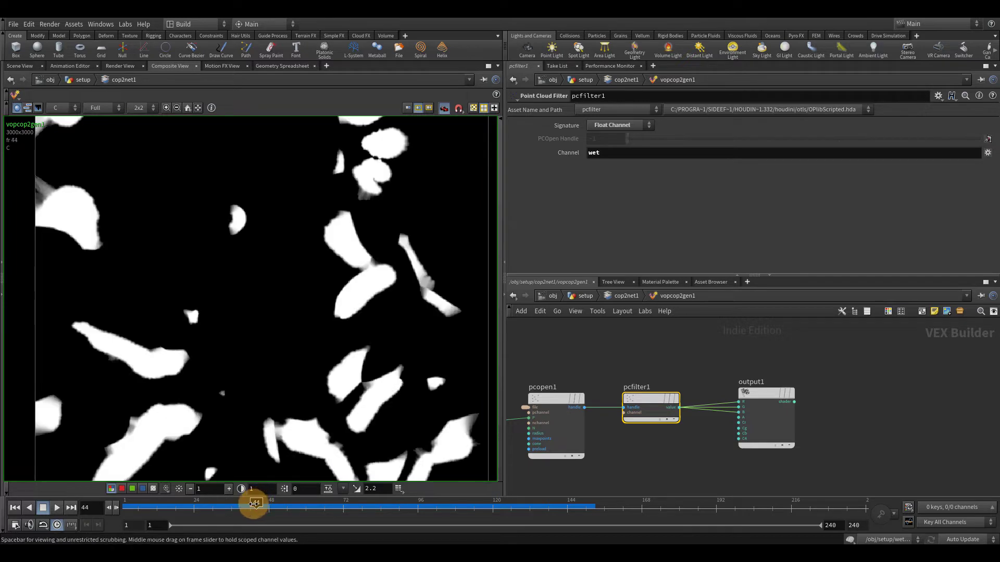
scroll(468, 392, up, 2)
Step: Set the Number of points on pcopen1 to 1 and inspect the wet patches up close
middle_drag(678, 471, 798, 487)
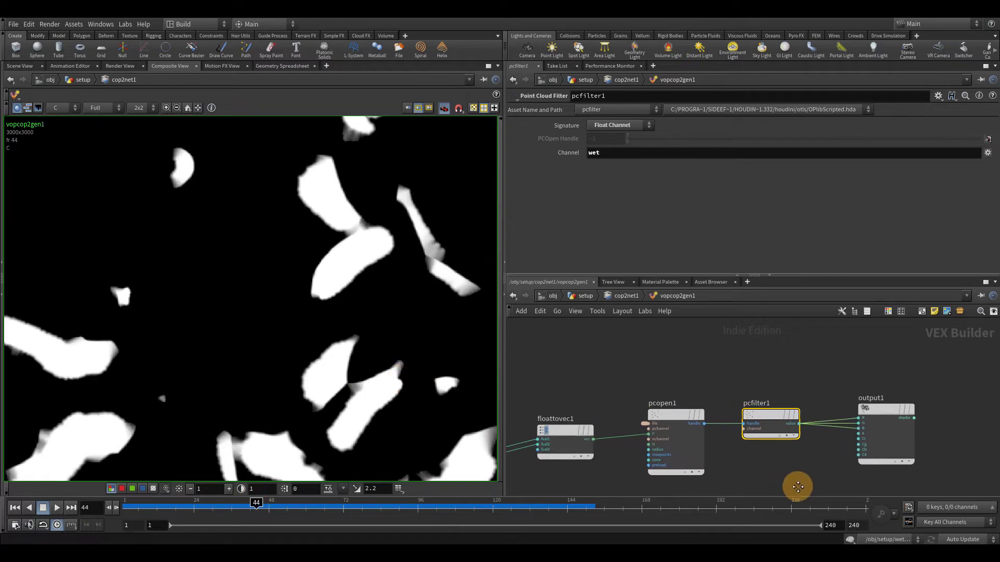
click(680, 422)
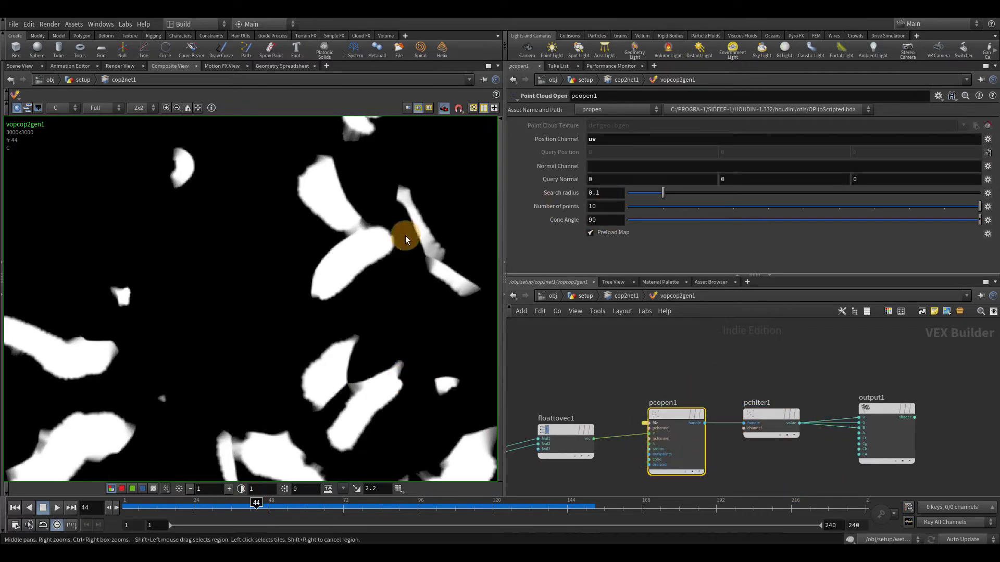
scroll(358, 243, up, 4)
scroll(365, 241, down, 3)
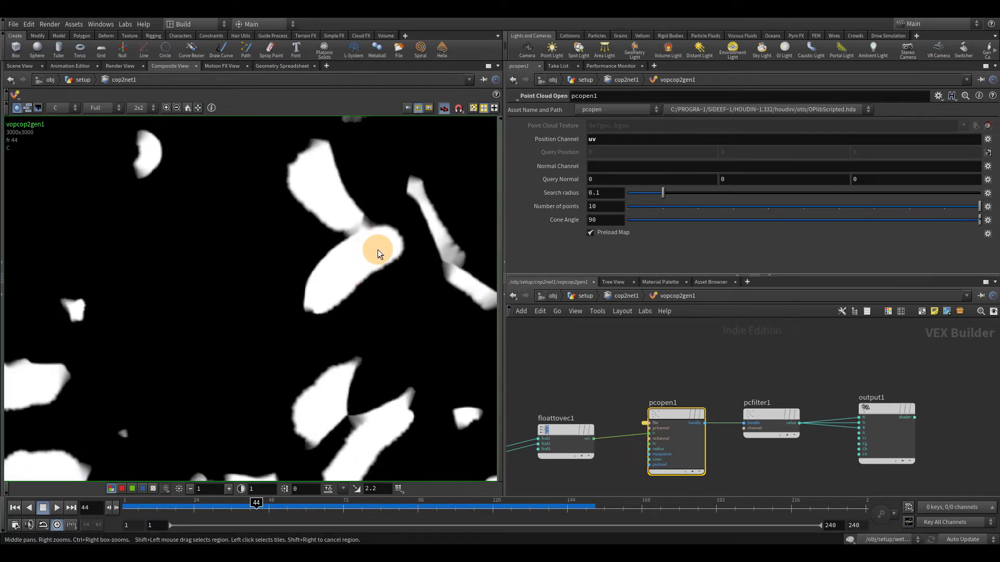
middle_drag(446, 239, 404, 251)
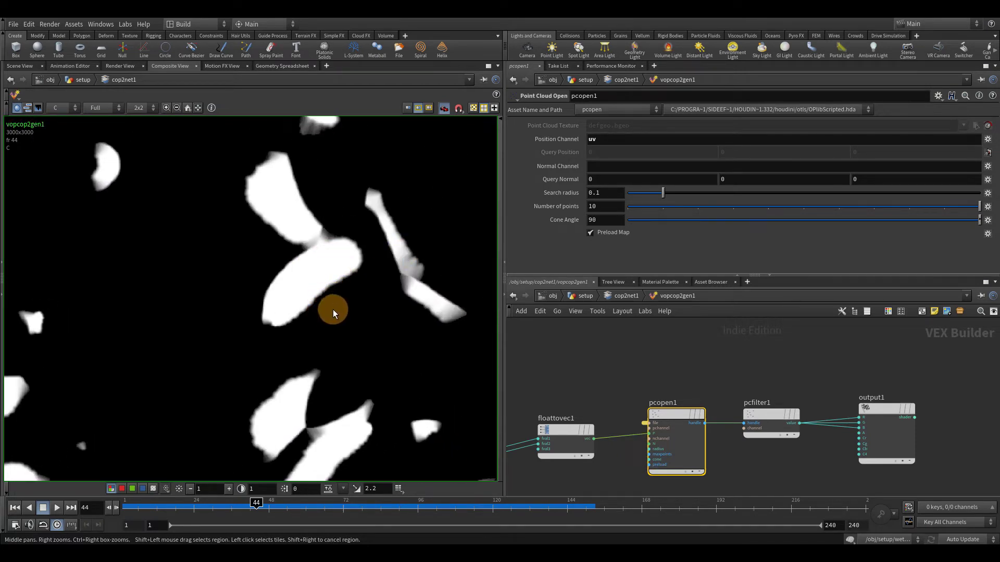
double_click(605, 193)
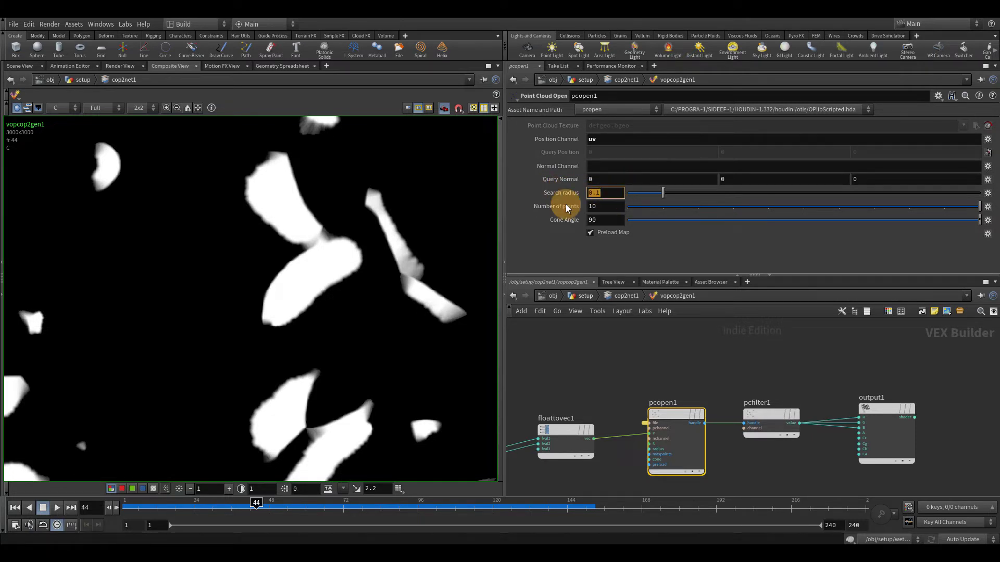
scroll(355, 222, up, 5)
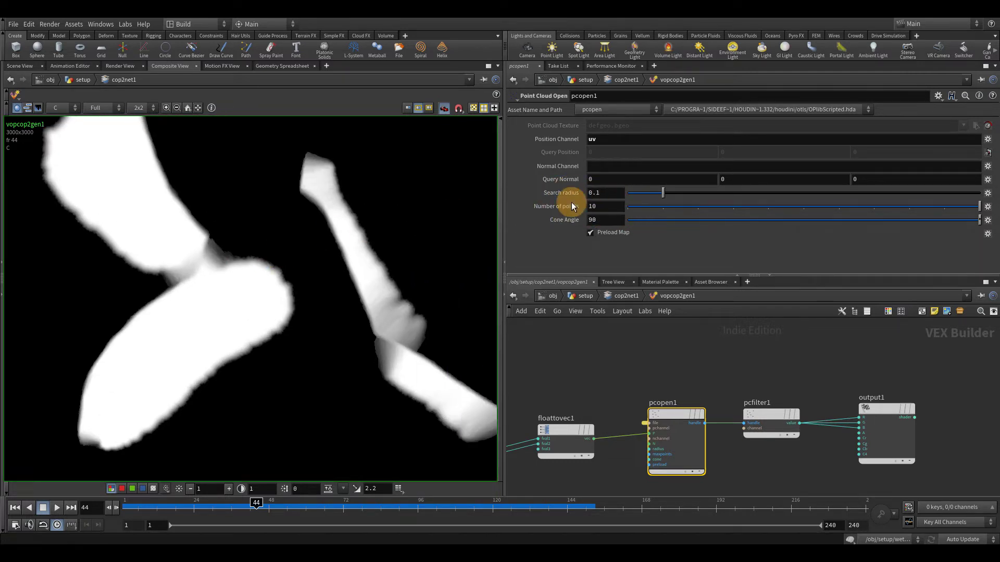
click(662, 209)
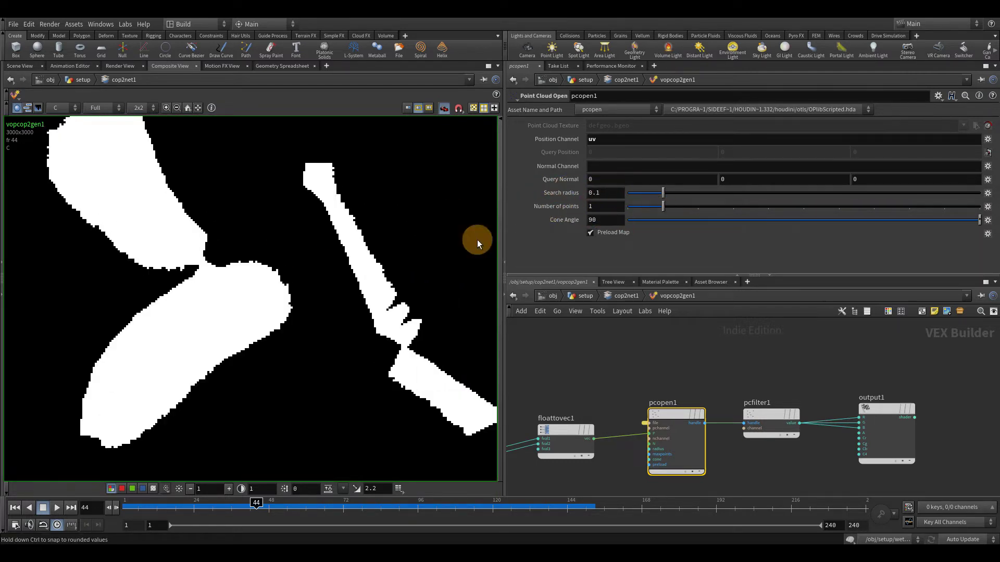
Step: Try a Search radius of 0.0001 on pcopen1 and inspect the texture
click(604, 193)
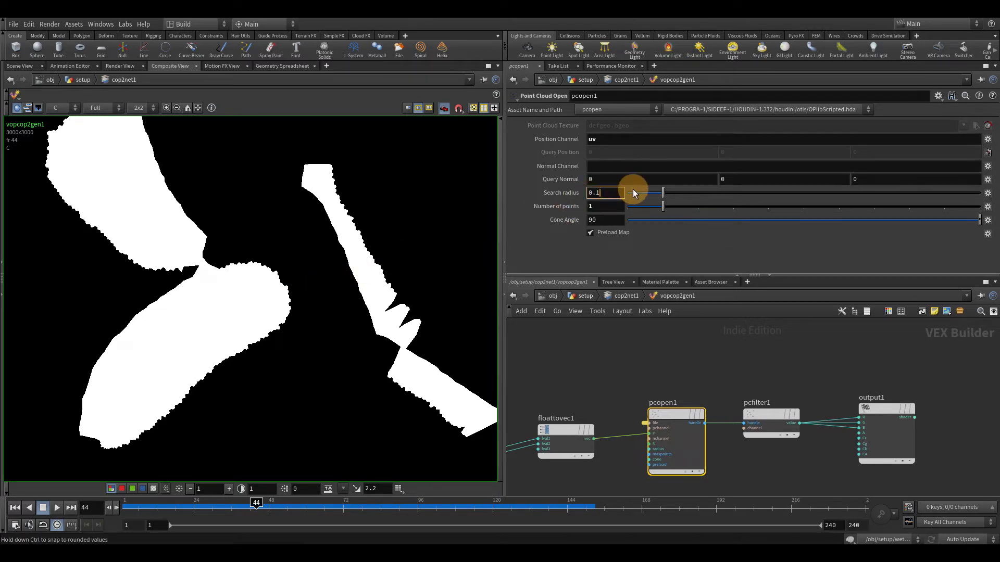
key(BackSpace)
text(0.0)
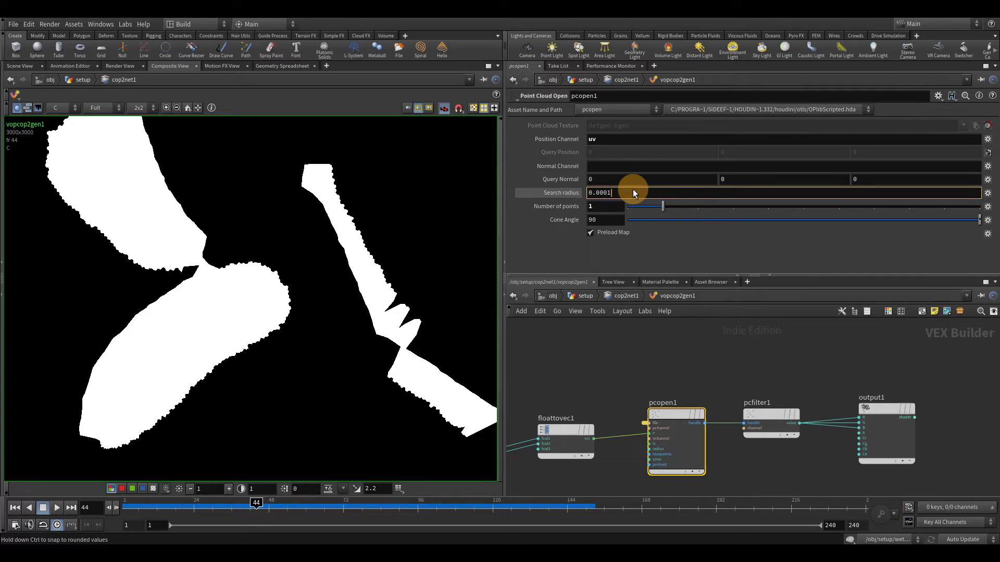
key(Return)
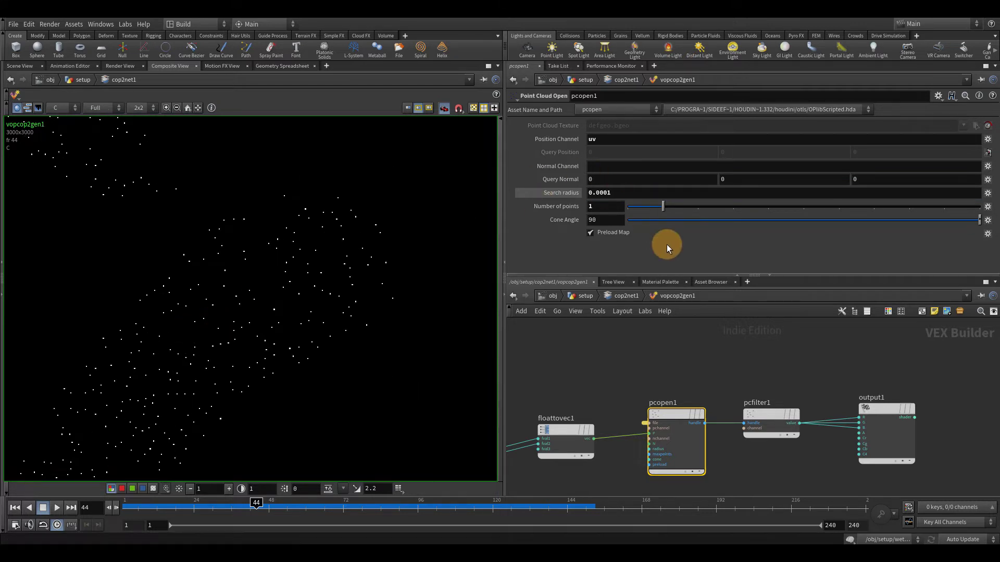
click(564, 195)
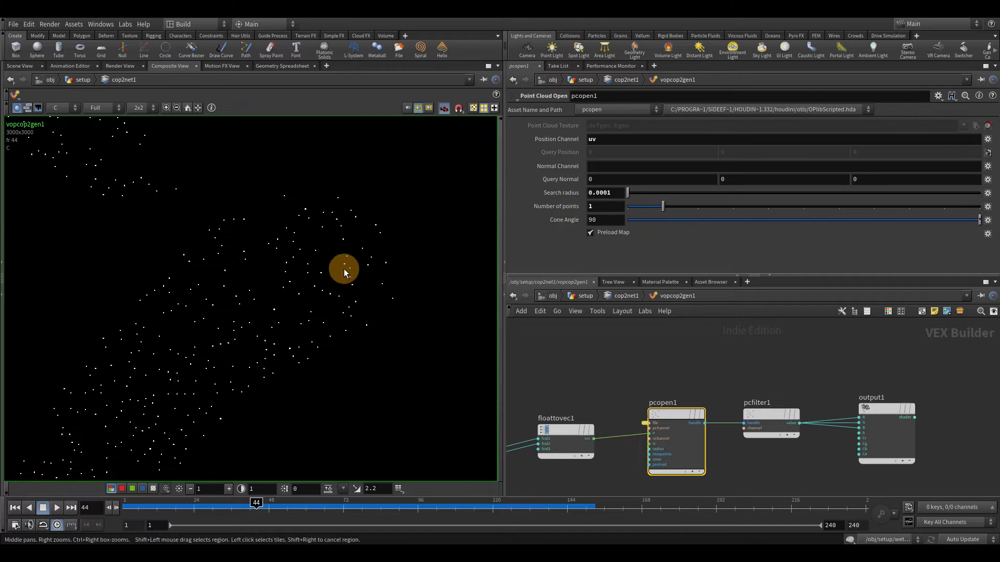
middle_drag(392, 255, 338, 270)
scroll(254, 283, down, 3)
Step: Try a Search radius of 0.001 on pcopen1 and inspect the wet patches
click(619, 194)
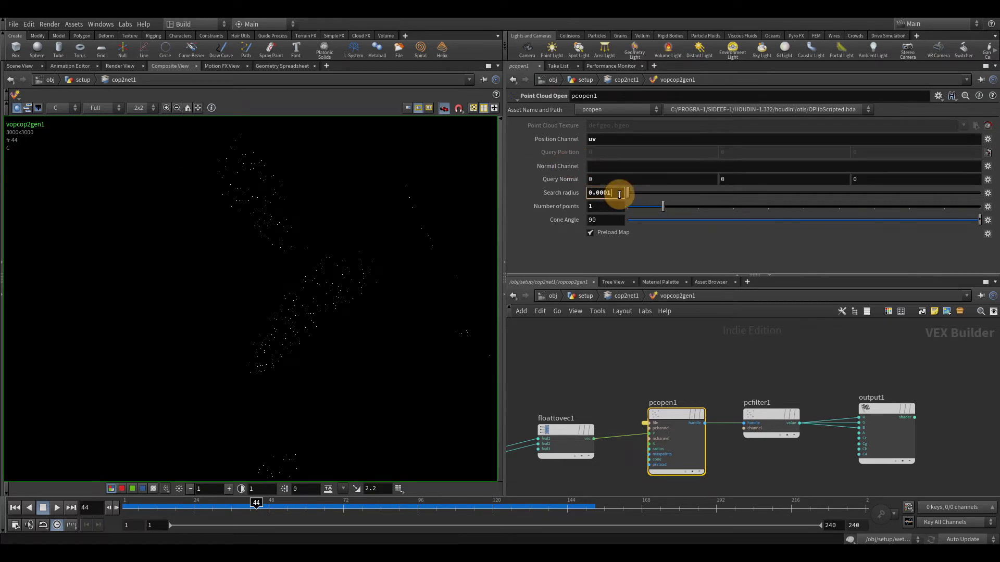
key(BackSpace)
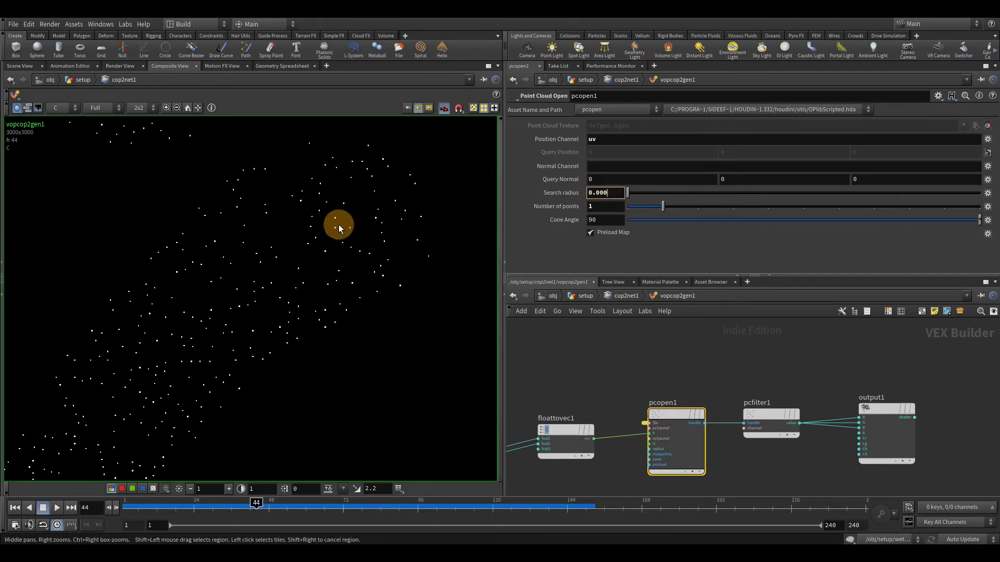
click(610, 193)
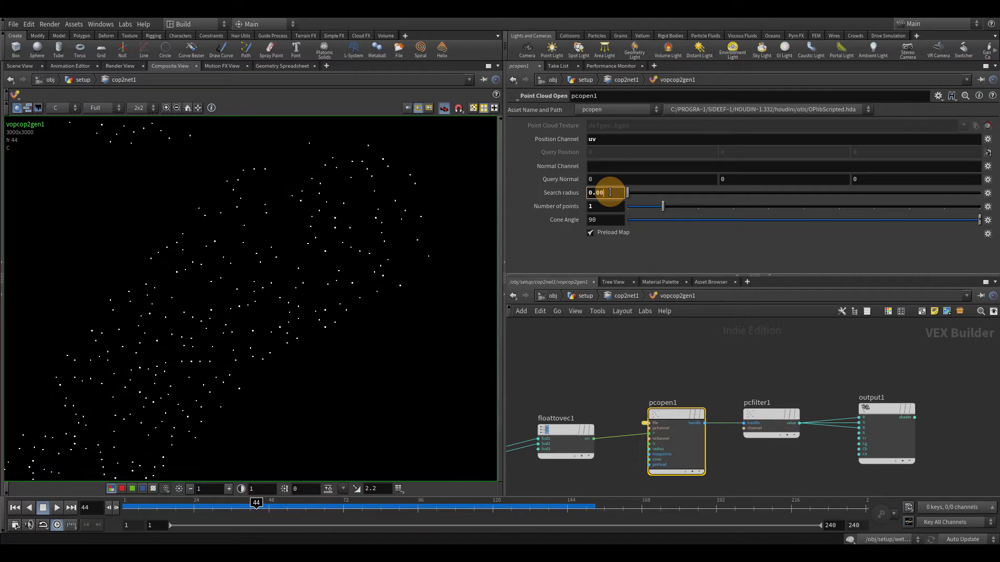
key(Return)
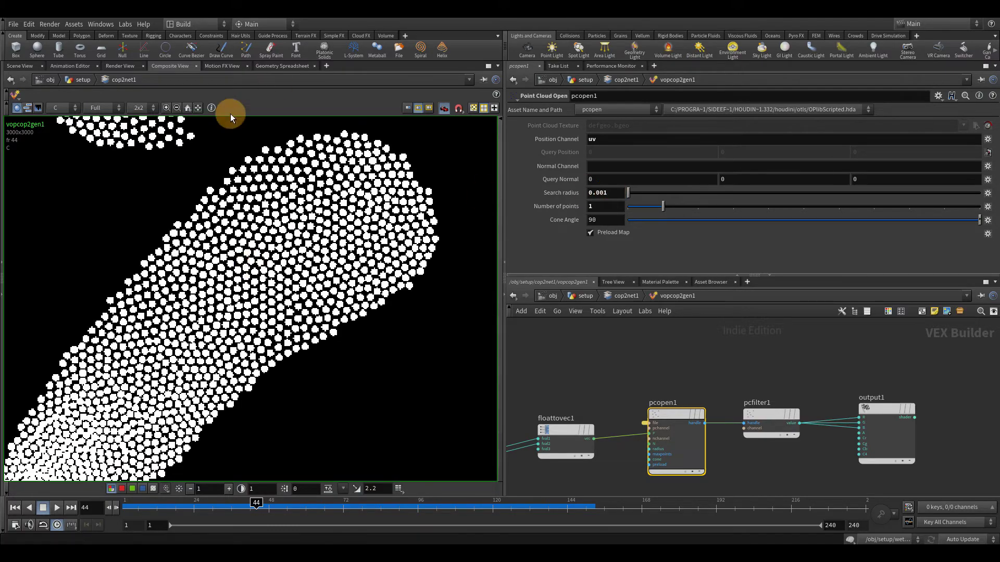
scroll(273, 229, down, 2)
scroll(296, 281, down, 2)
middle_drag(258, 232, 285, 264)
scroll(286, 263, up, 3)
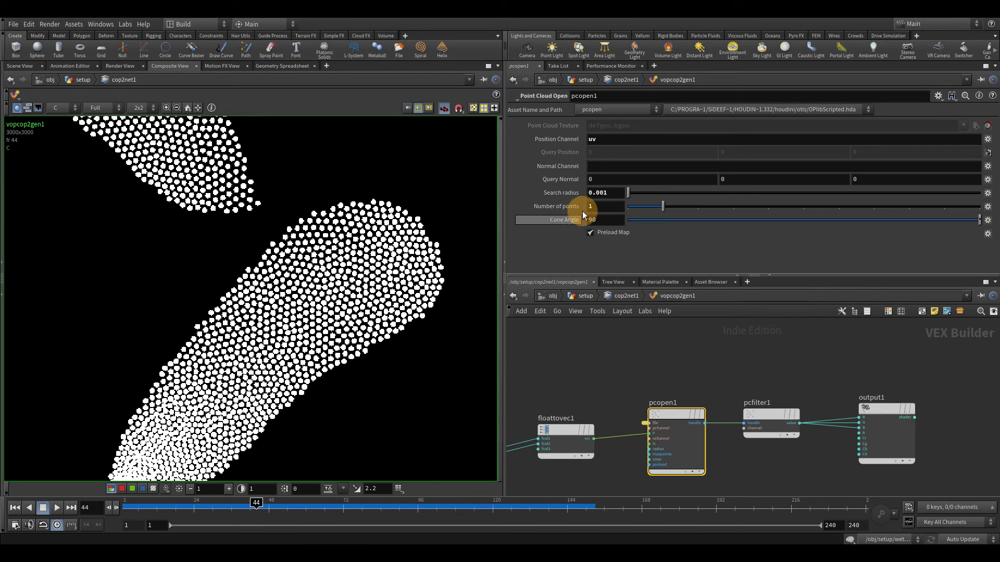
Step: Set pcopen1's Search radius to 0.002 and check the wet patches at frame 44
click(616, 192)
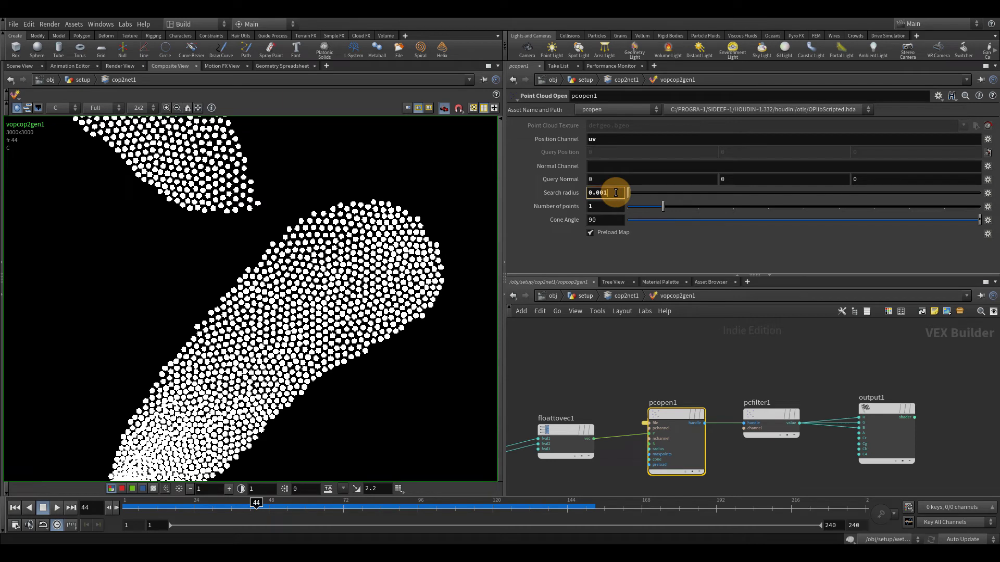
key(BackSpace)
text(2)
key(Return)
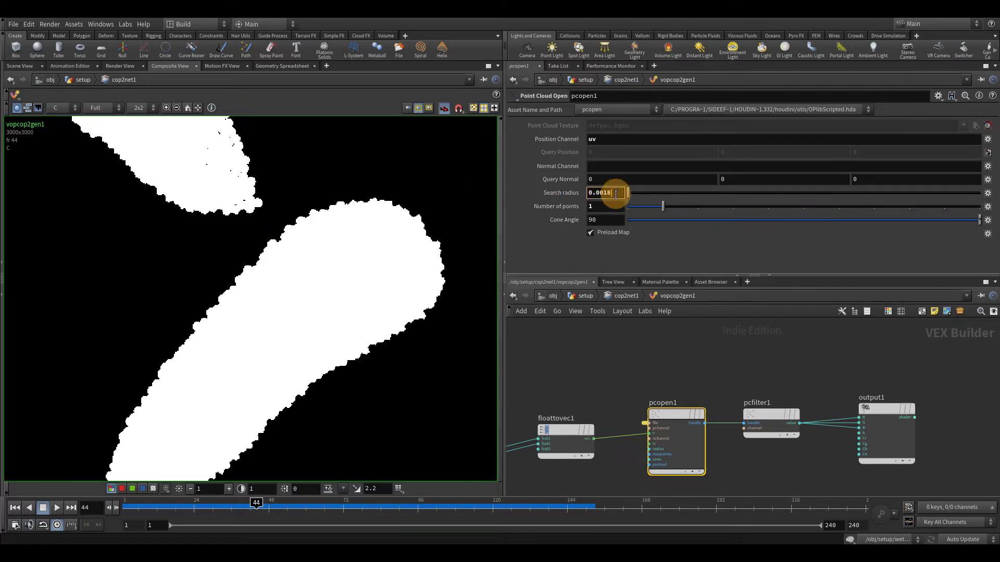
key(Return)
scroll(305, 287, down, 5)
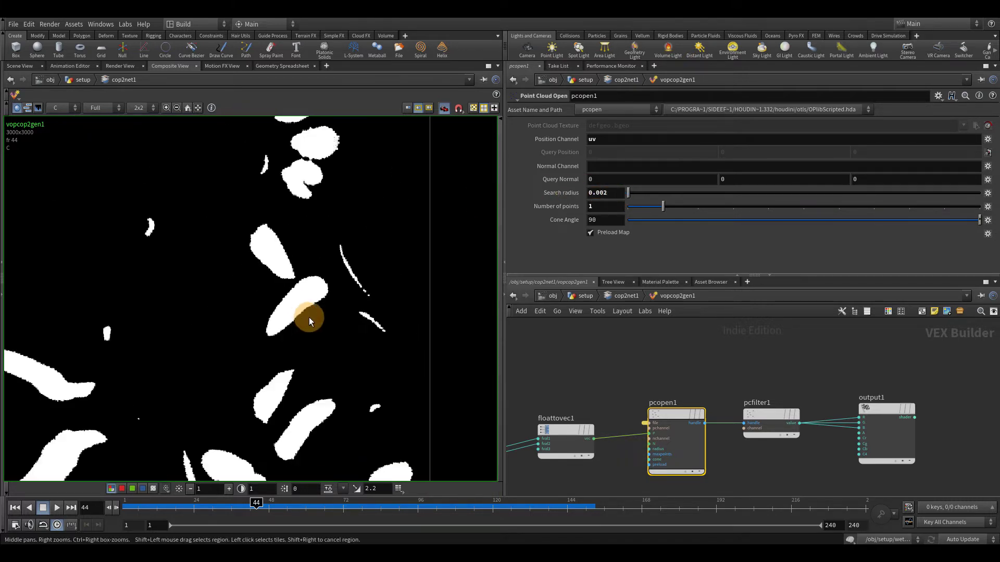
scroll(361, 284, down, 2)
middle_drag(360, 285, 347, 299)
scroll(365, 276, up, 6)
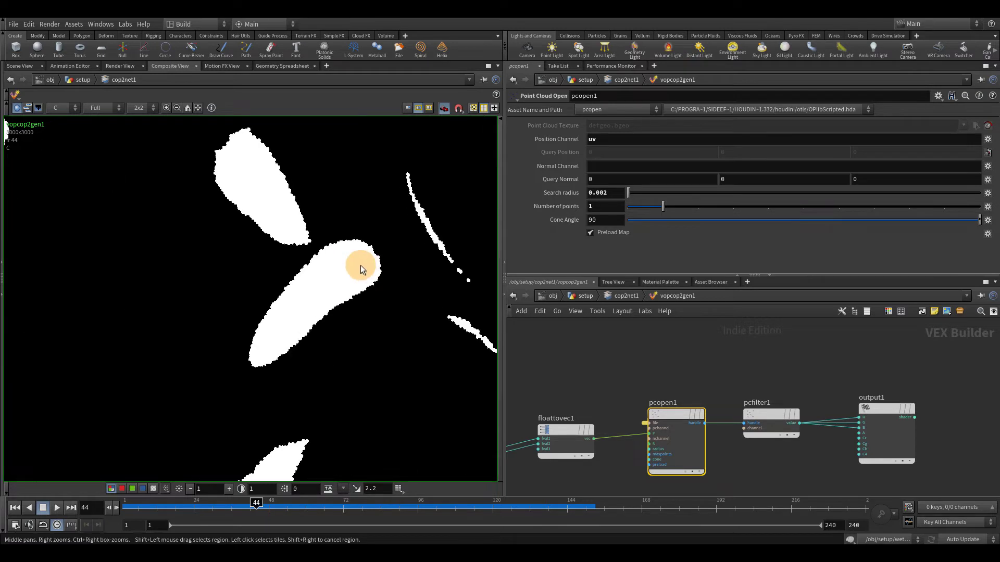
Step: Go to frame 114 and examine the edges and grey gradients of the drying patches up close
scroll(360, 266, down, 3)
drag(363, 508, 474, 515)
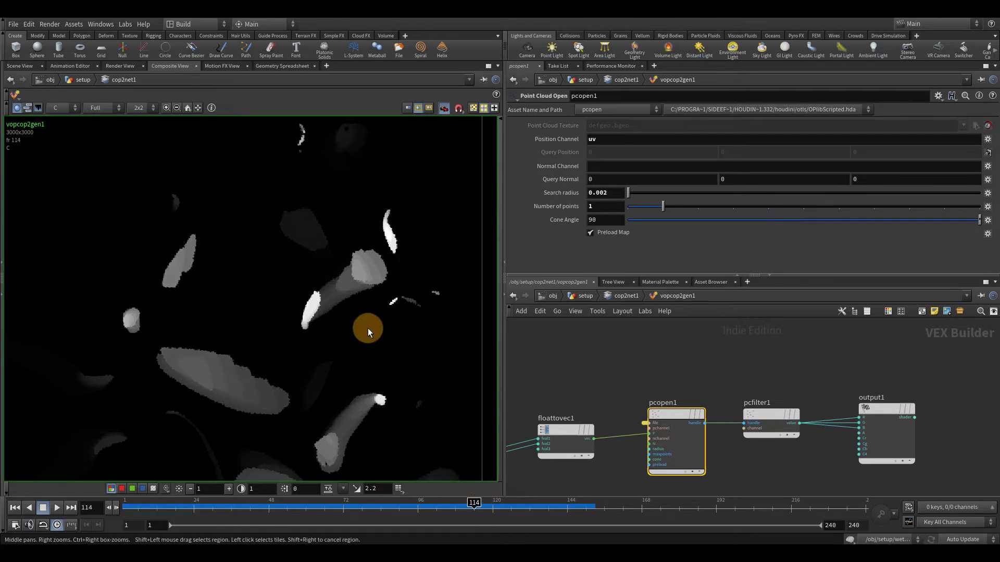
scroll(245, 377, up, 3)
scroll(246, 375, up, 3)
middle_drag(415, 232, 162, 410)
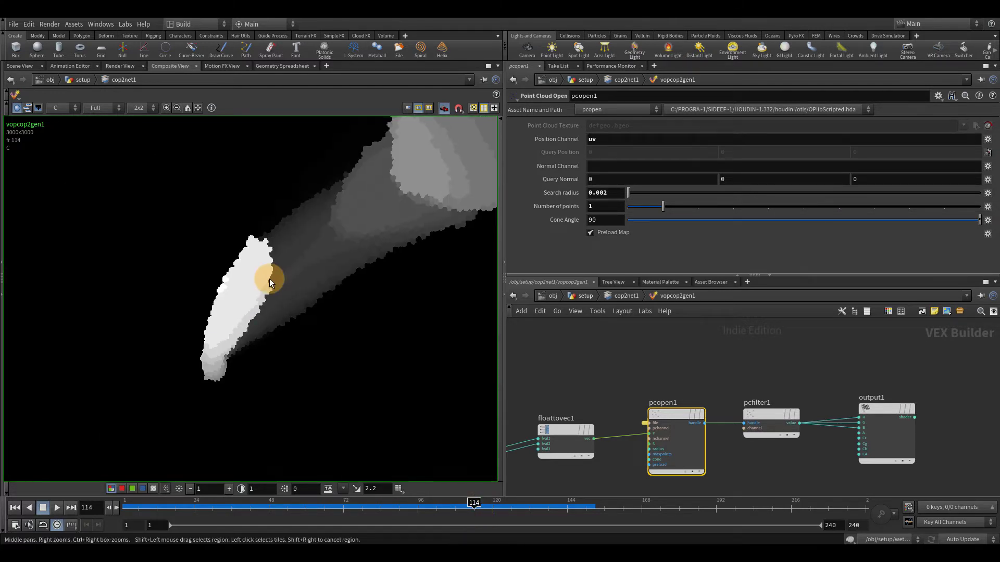
scroll(335, 240, down, 2)
right_drag(334, 240, 349, 332)
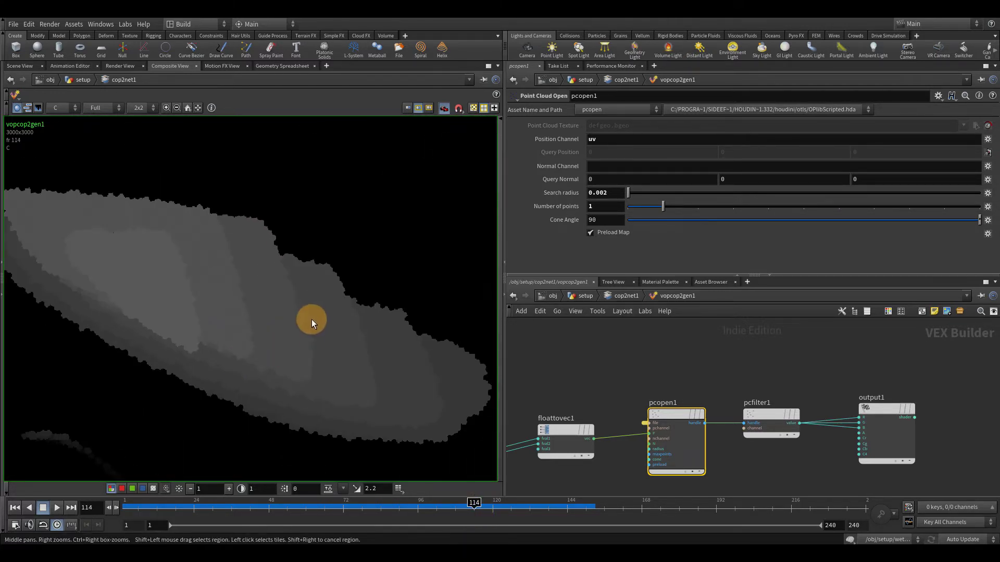
scroll(302, 347, down, 3)
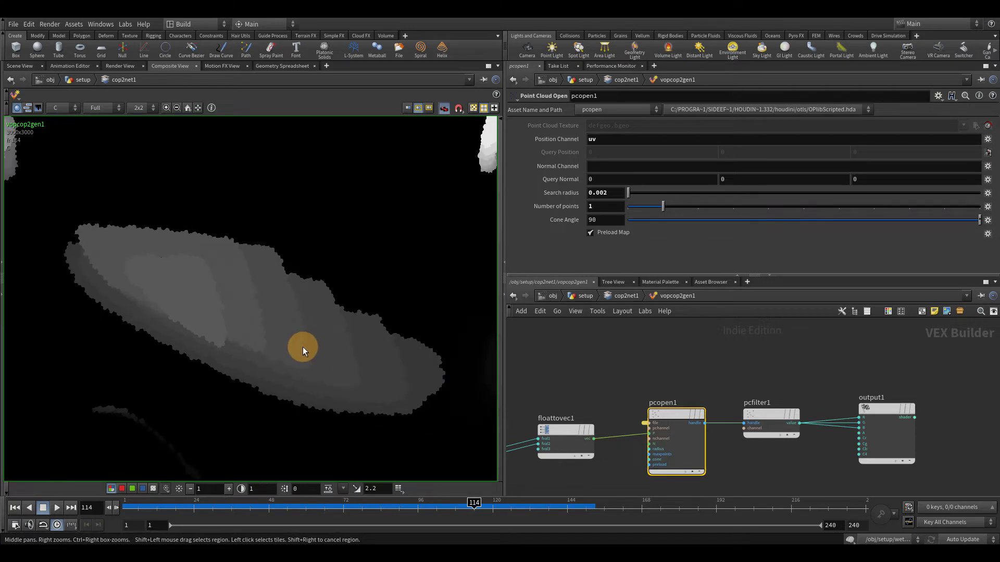
middle_drag(348, 282, 170, 437)
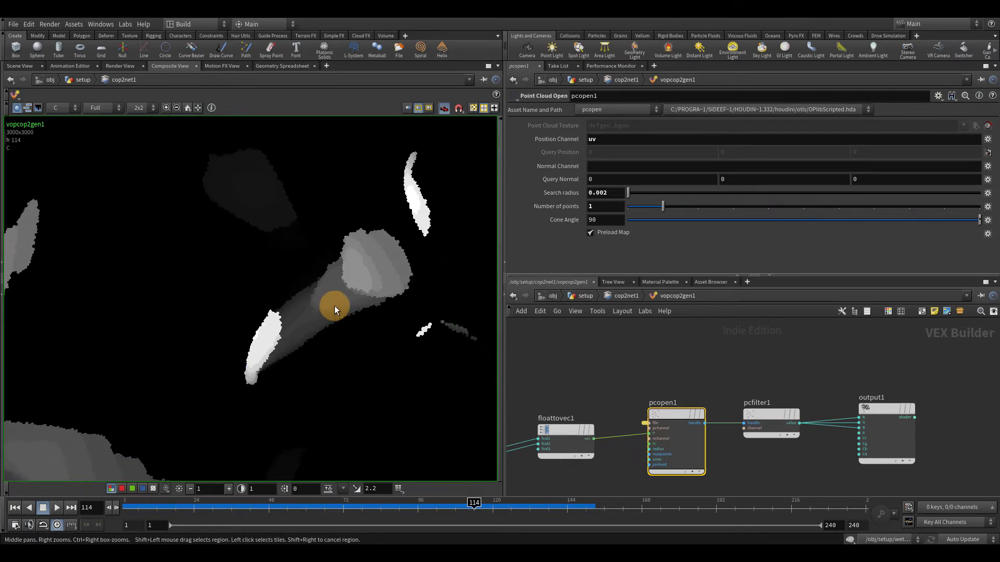
scroll(367, 270, up, 3)
scroll(347, 277, up, 3)
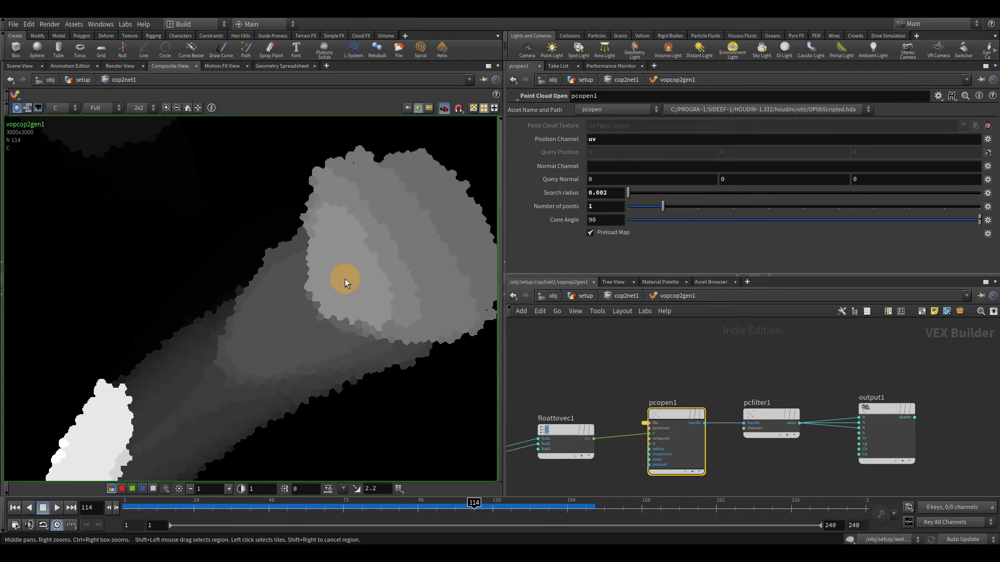
scroll(376, 152, up, 2)
middle_drag(376, 152, 342, 204)
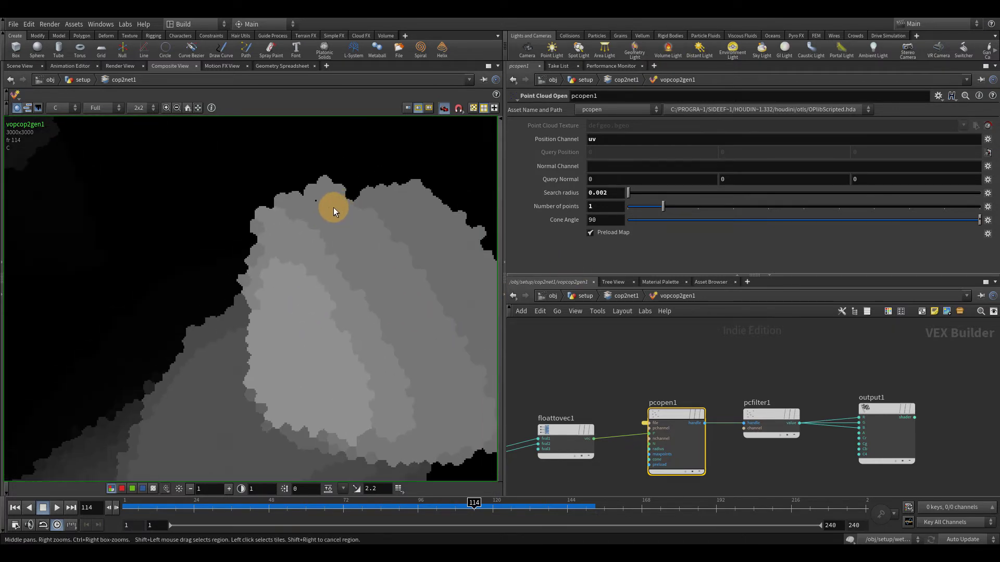
Step: Go to frame 66 and examine the edges and grey gradients of the wet patches
click(324, 507)
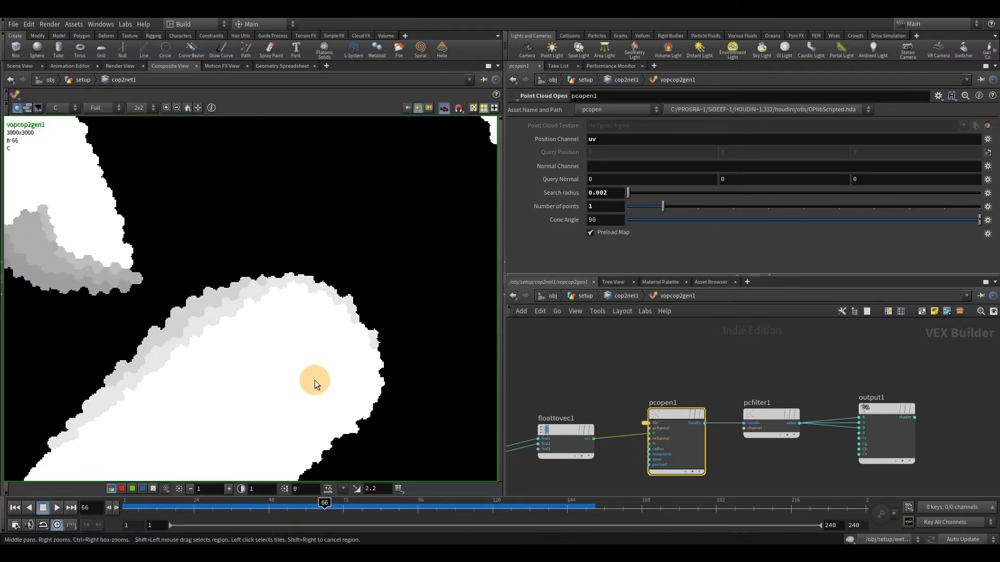
scroll(314, 380, down, 2)
middle_drag(293, 383, 329, 323)
scroll(334, 326, down, 2)
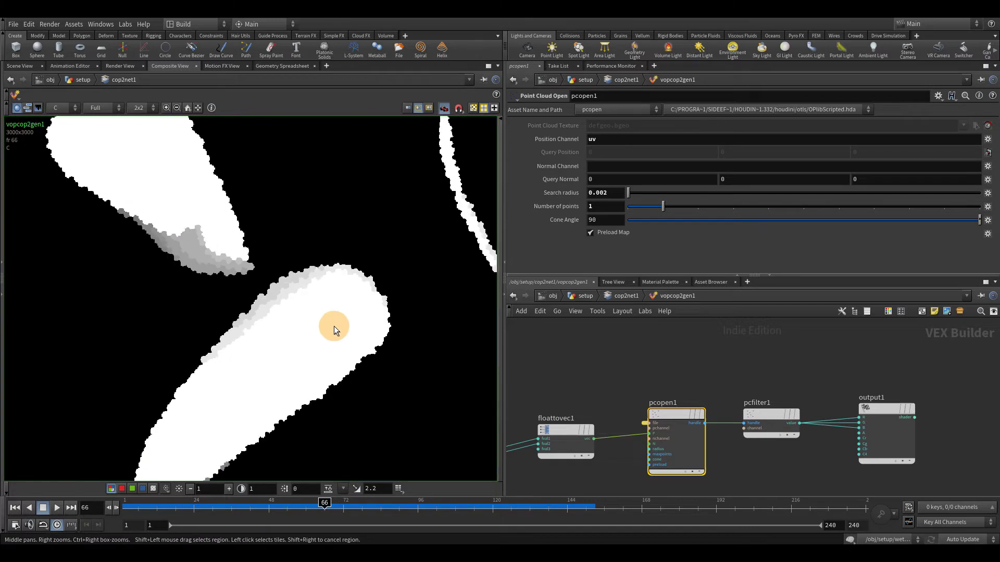
right_drag(333, 326, 345, 287)
middle_drag(371, 369, 370, 223)
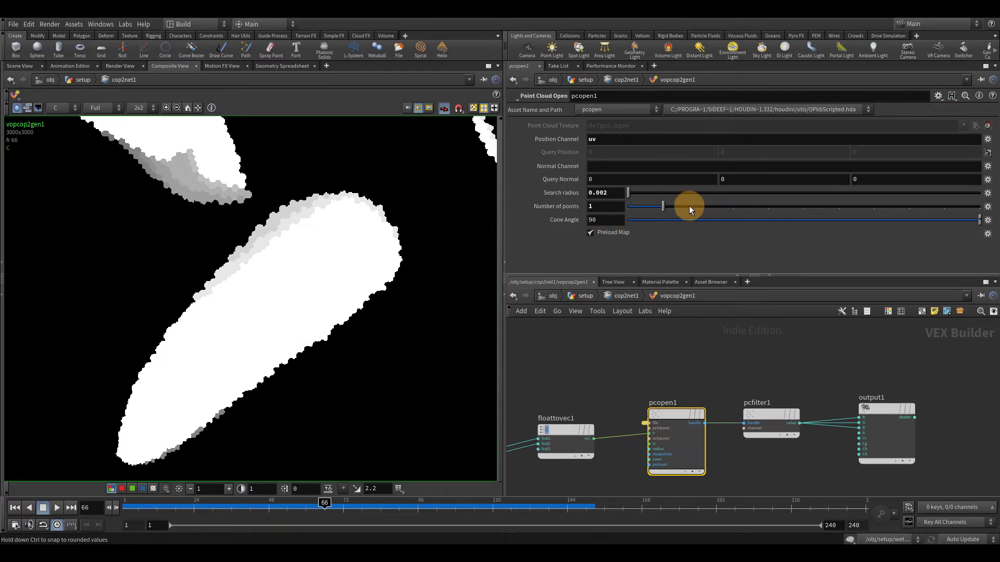
Step: Try 3 as pcopen1's Number of points, inspect the patch edges up close, and return it to 1
drag(698, 205, 730, 202)
scroll(371, 209, up, 3)
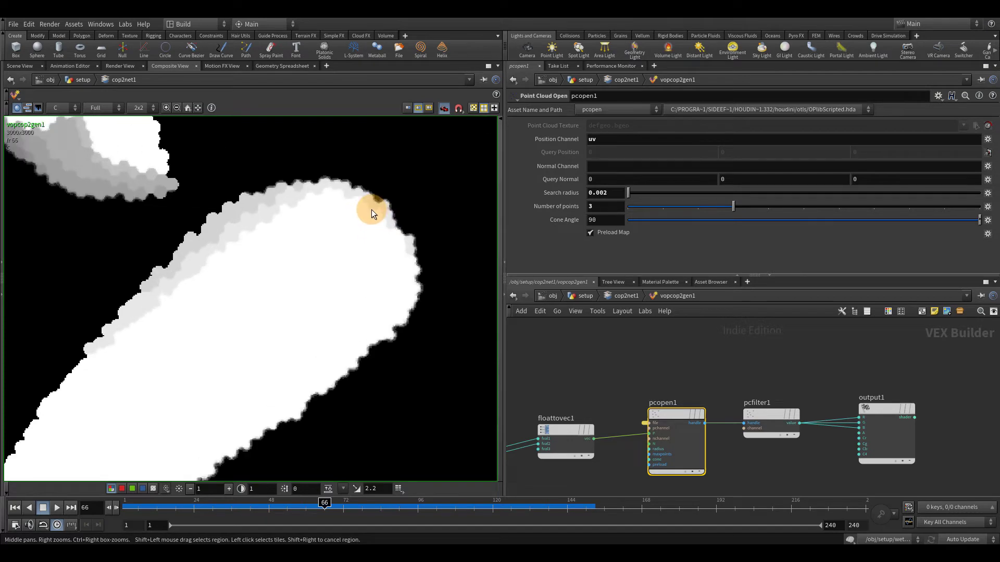
scroll(369, 209, up, 1)
scroll(377, 180, up, 1)
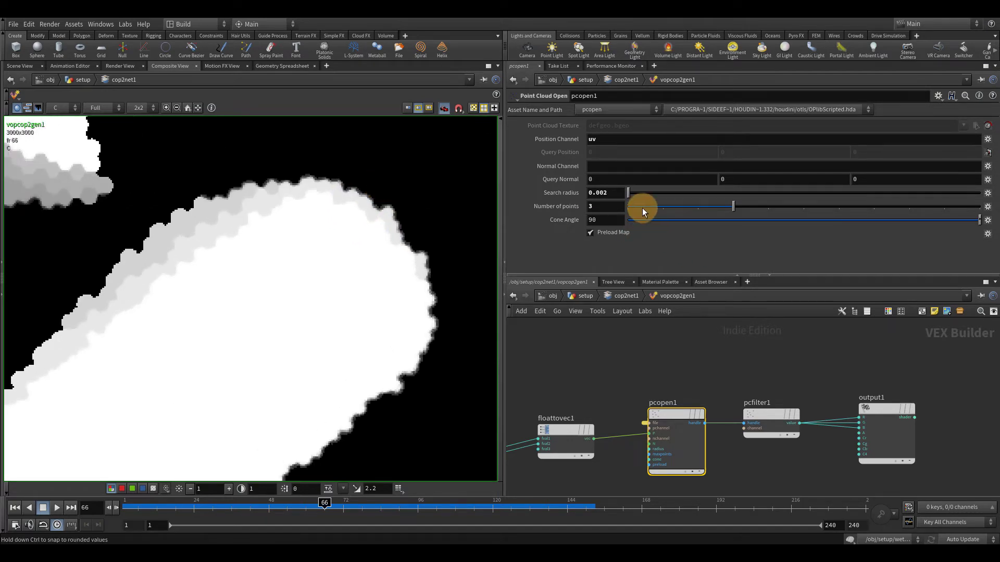
drag(642, 208, 664, 210)
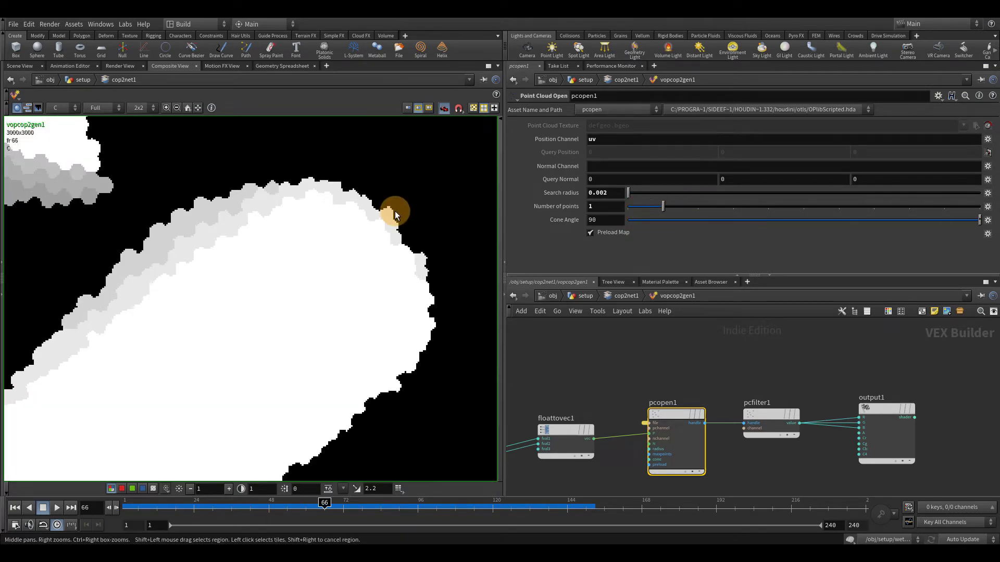
Step: Try 4 as pcopen1's Number of points, compare the edges across several patches, and restore the value to 1
click(757, 208)
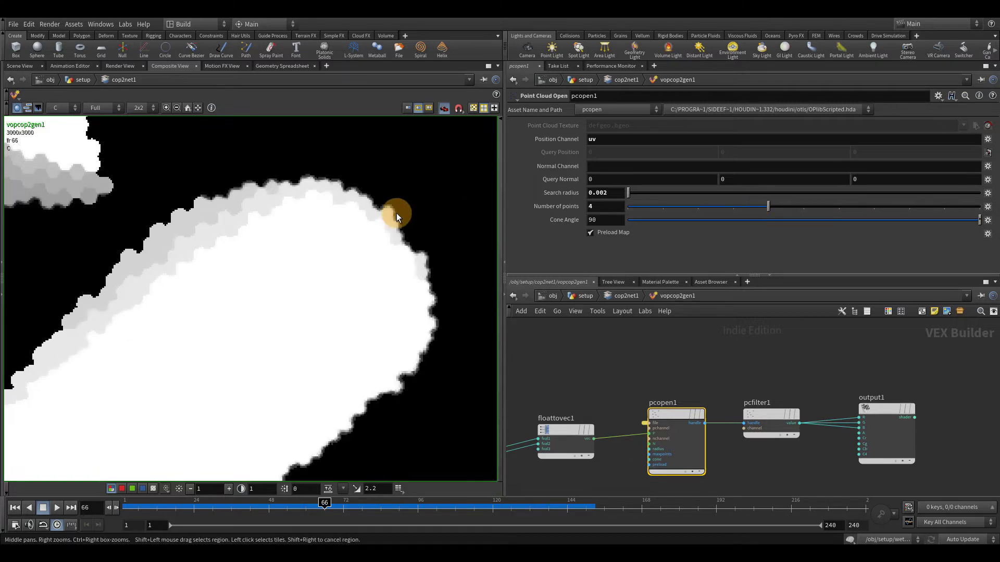
scroll(348, 254, down, 5)
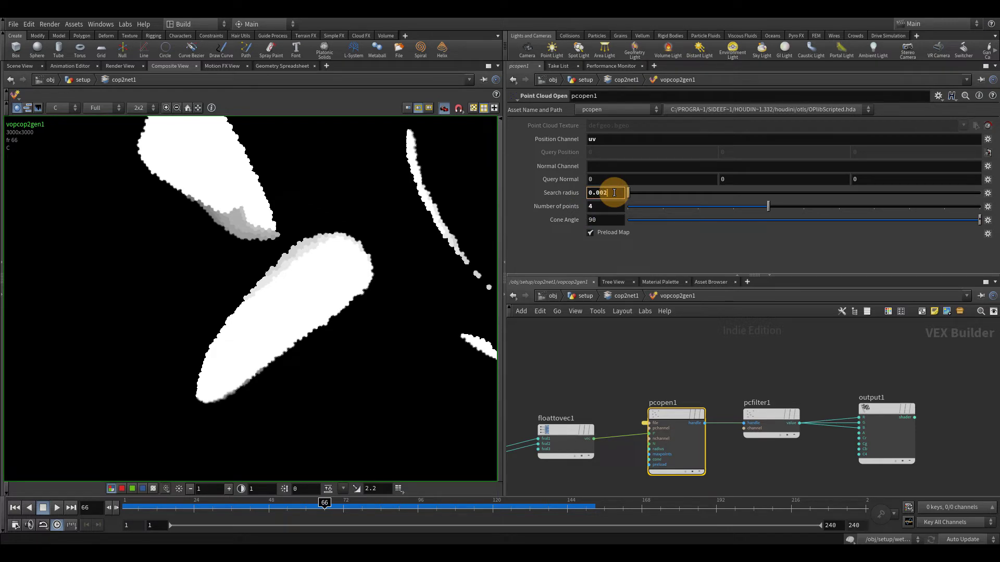
scroll(322, 295, up, 3)
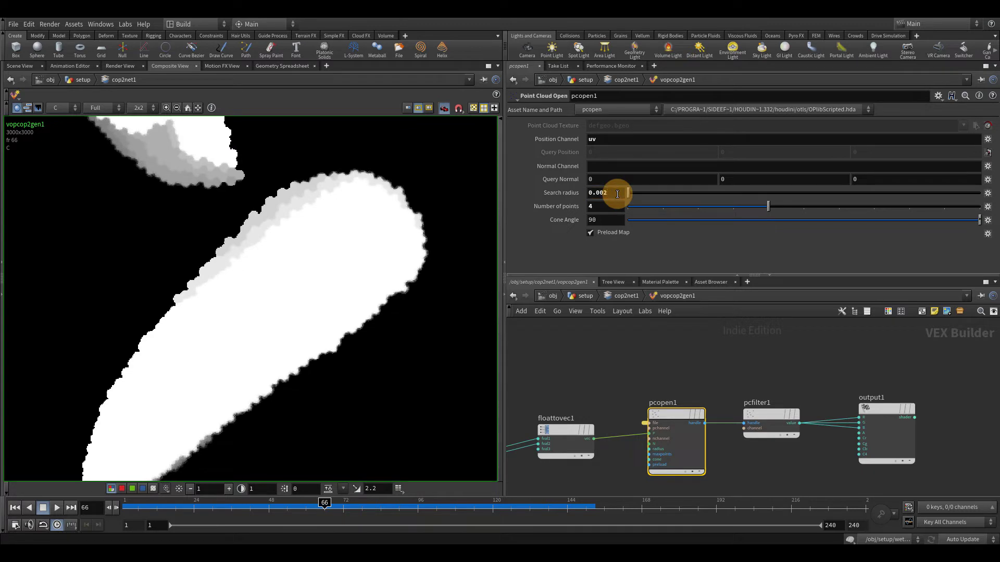
scroll(263, 268, up, 2)
middle_drag(264, 267, 388, 416)
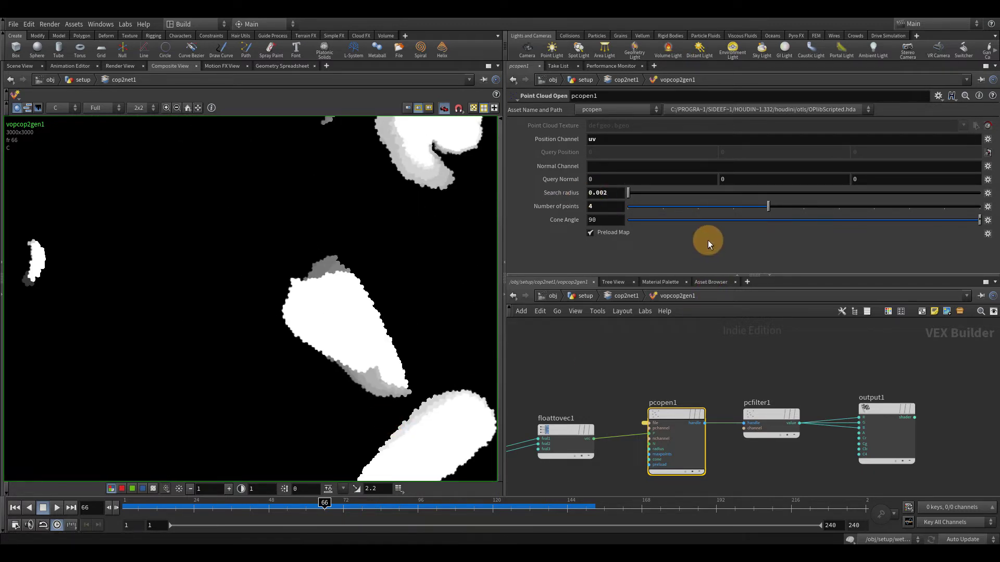
drag(642, 208, 657, 207)
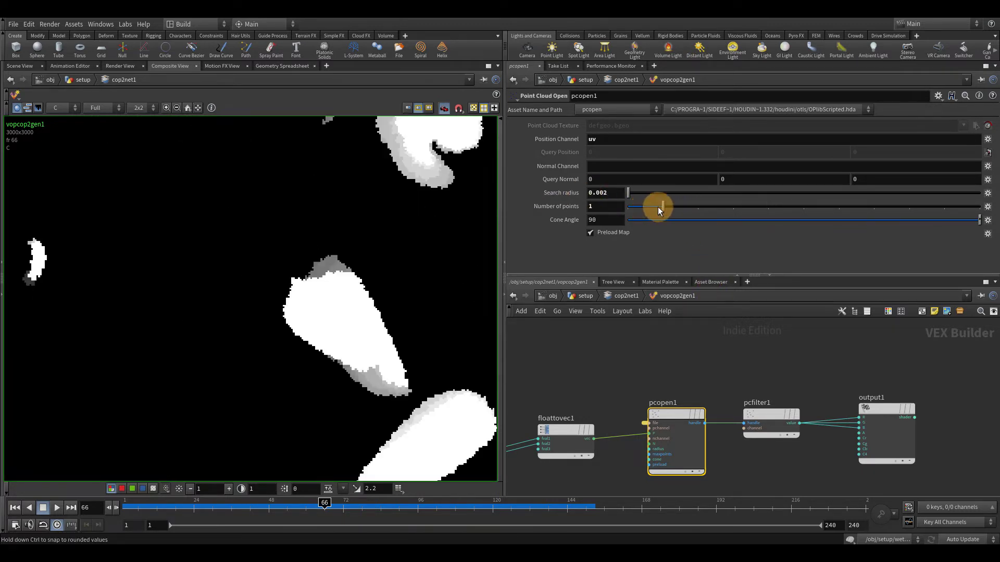
right_drag(314, 290, 343, 284)
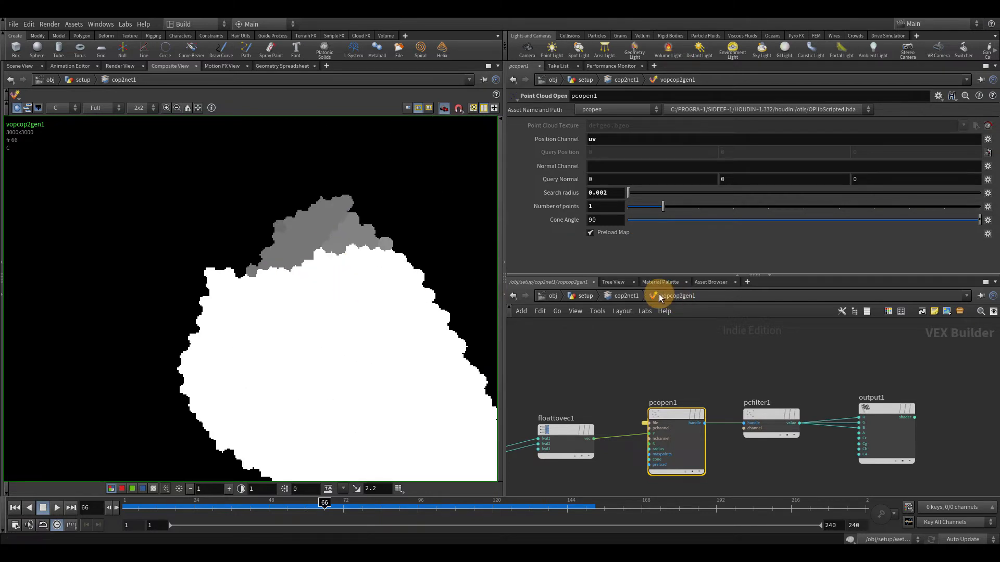
Step: Return to the cop2net1 network, add a Blur node fed by vopcop2gen1, and display its result
click(635, 295)
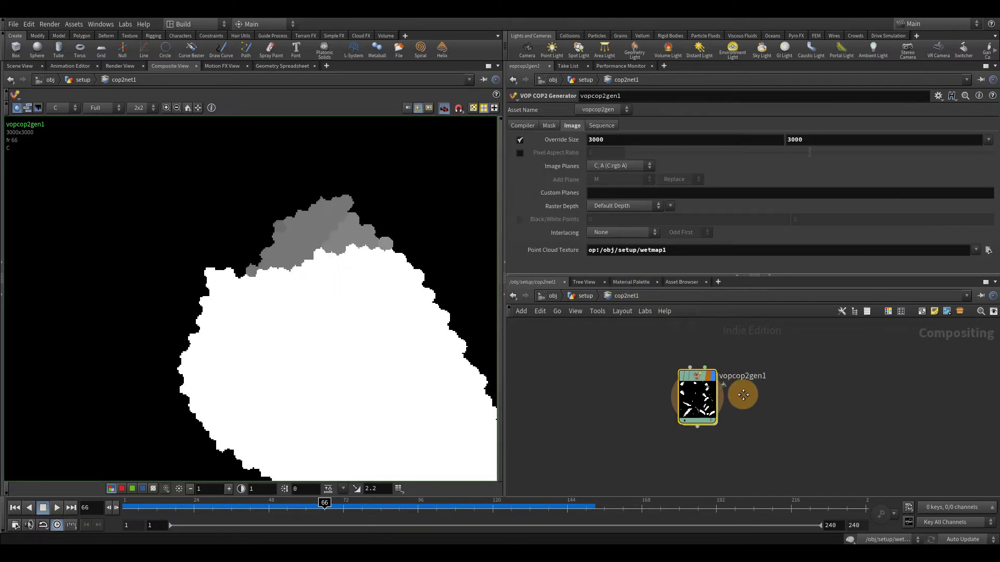
key(Tab)
text(blu)
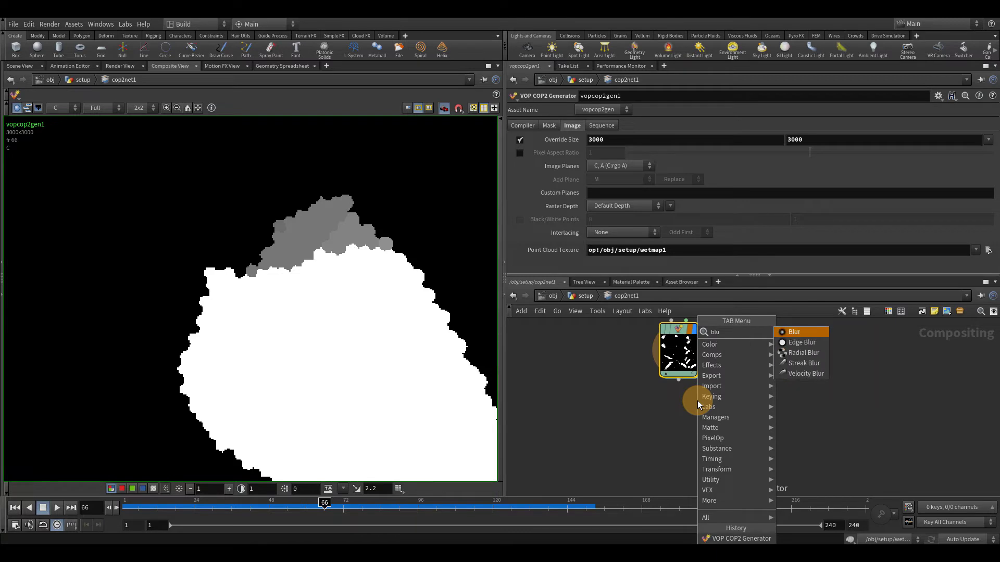
key(Return)
click(686, 436)
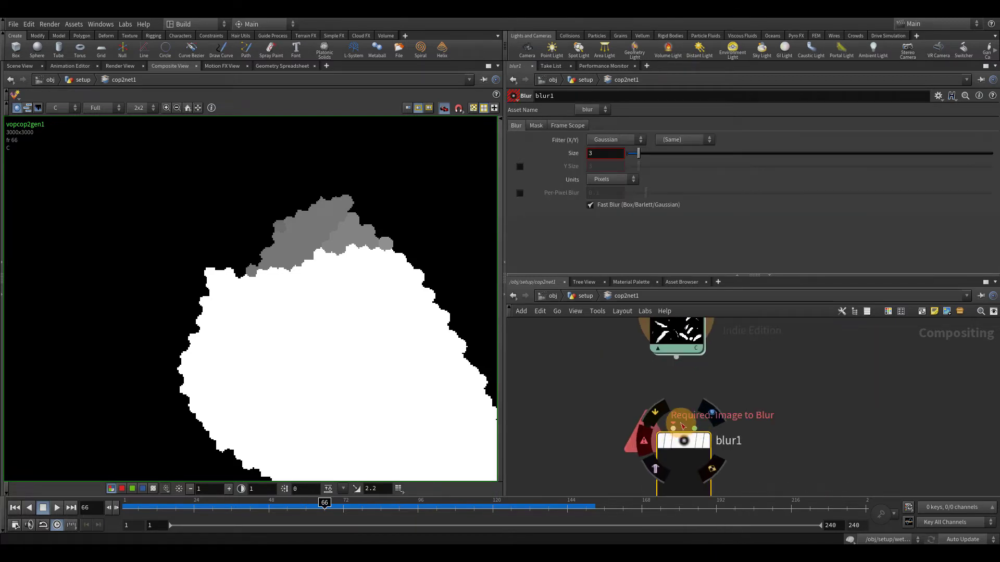
drag(679, 385, 673, 428)
click(710, 427)
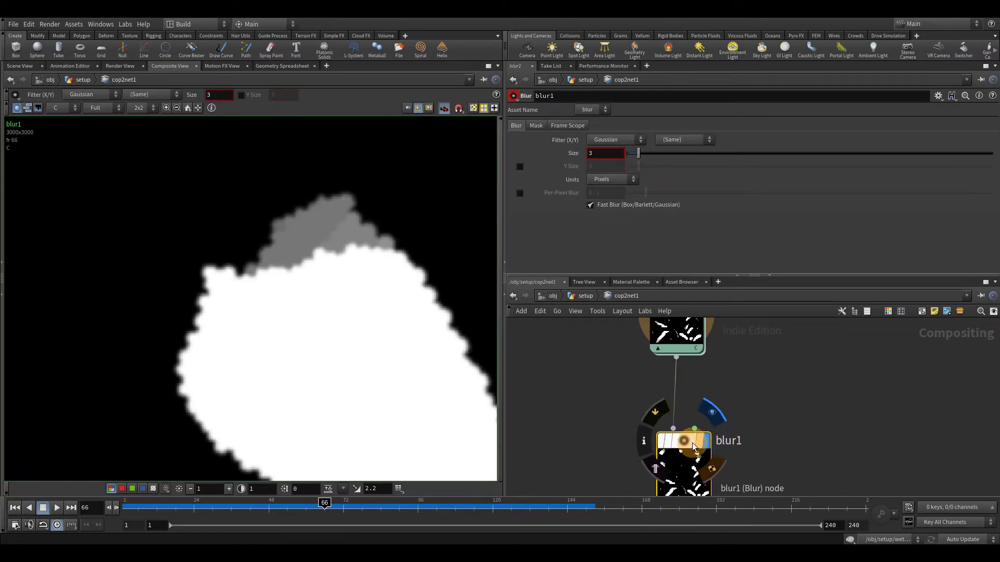
Step: Try a Size of 2 pixels on blur1
drag(623, 154, 503, 155)
text(2)
key(Return)
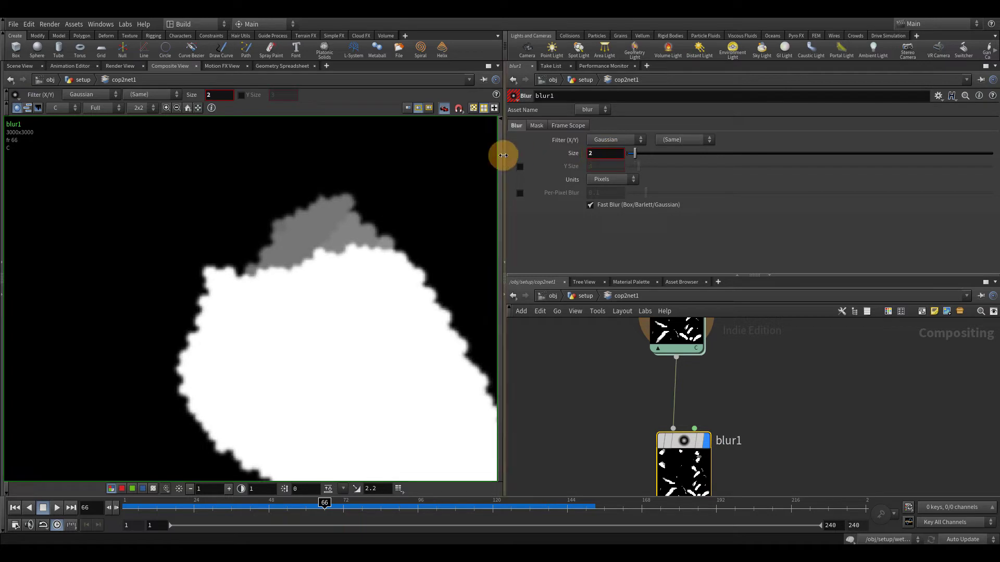
Step: Set blur1's Size to 1.5 pixels and check the softened patches across the whole texture
double_click(599, 153)
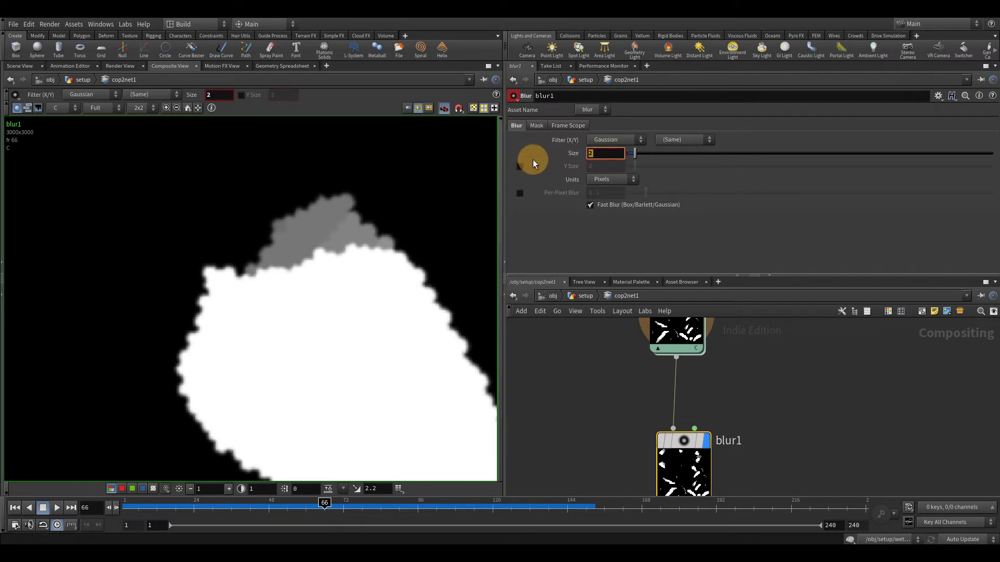
text(1)
key(Return)
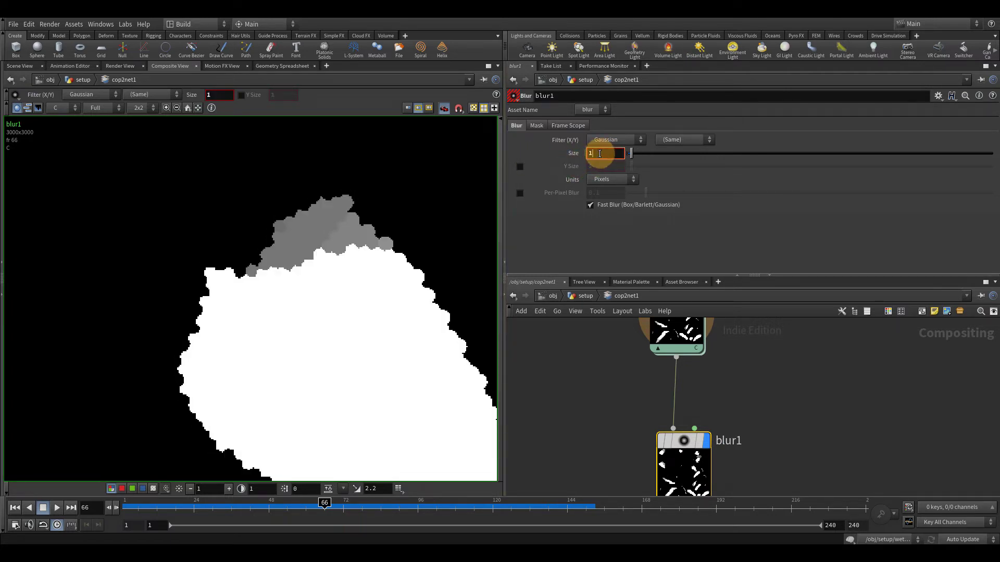
text(.5)
key(Return)
scroll(292, 308, down, 5)
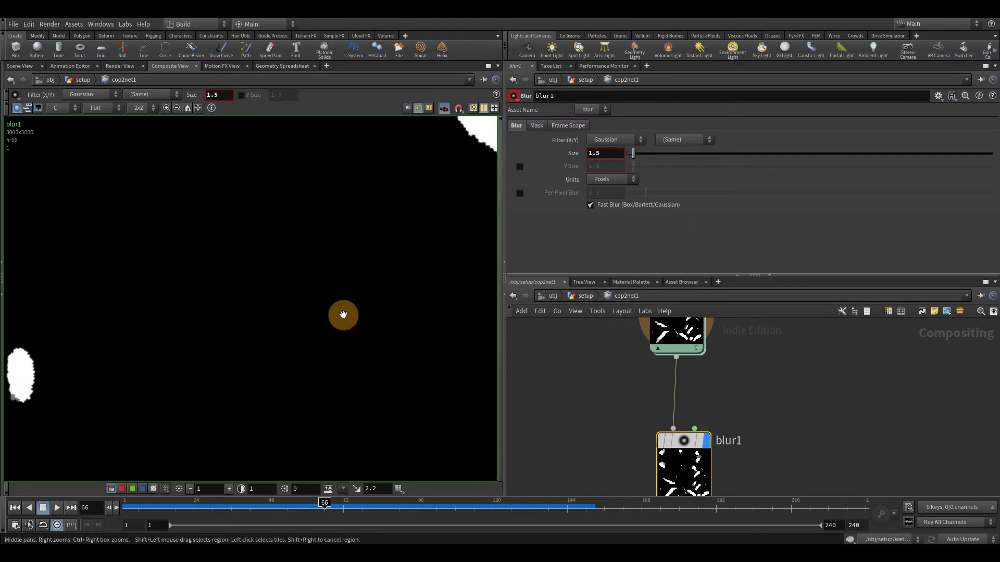
scroll(296, 308, down, 5)
scroll(308, 329, up, 2)
middle_drag(315, 327, 295, 263)
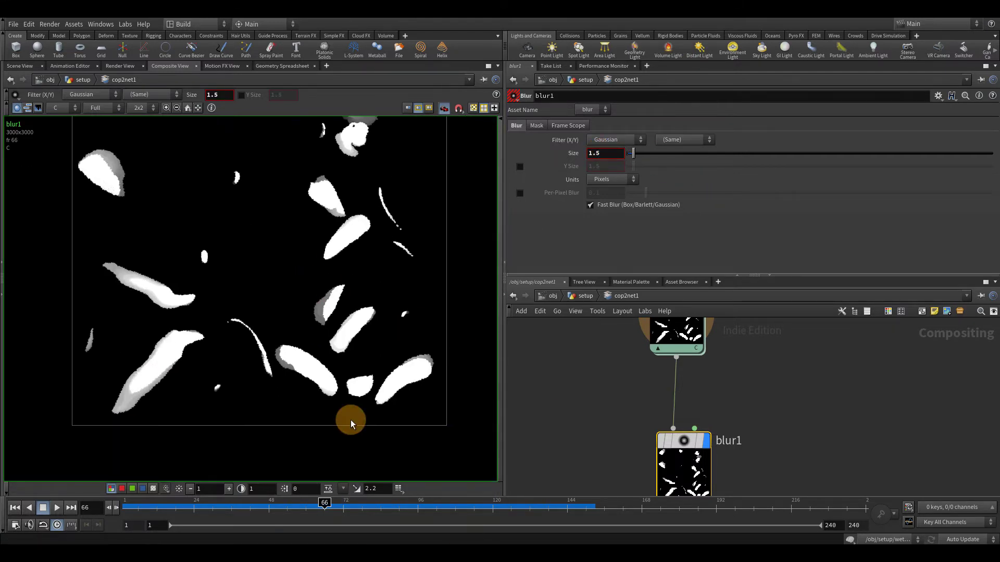
Step: Add a ROP File Output node below blur1, connected to its output
middle_drag(791, 455, 758, 339)
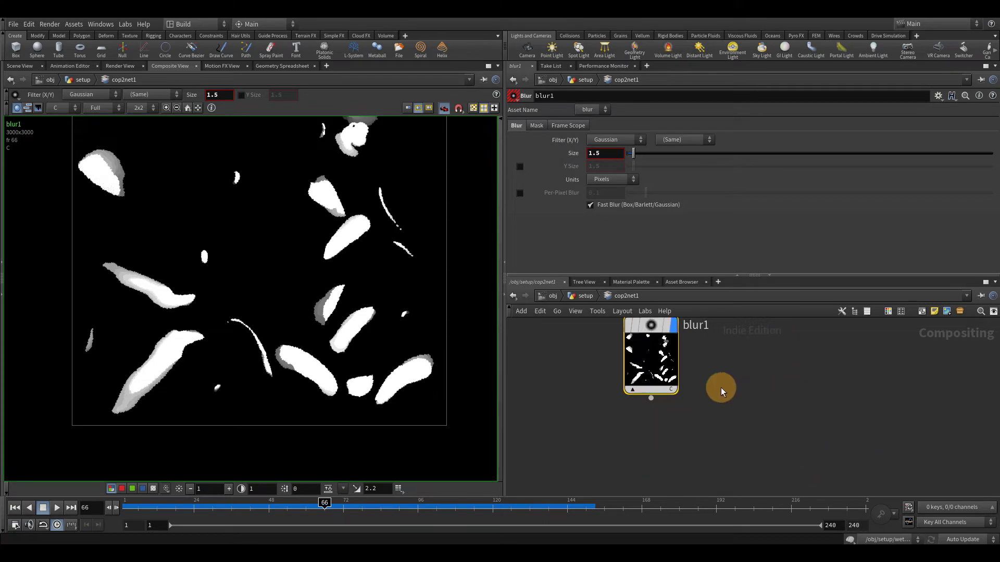
key(Tab)
text(filr)
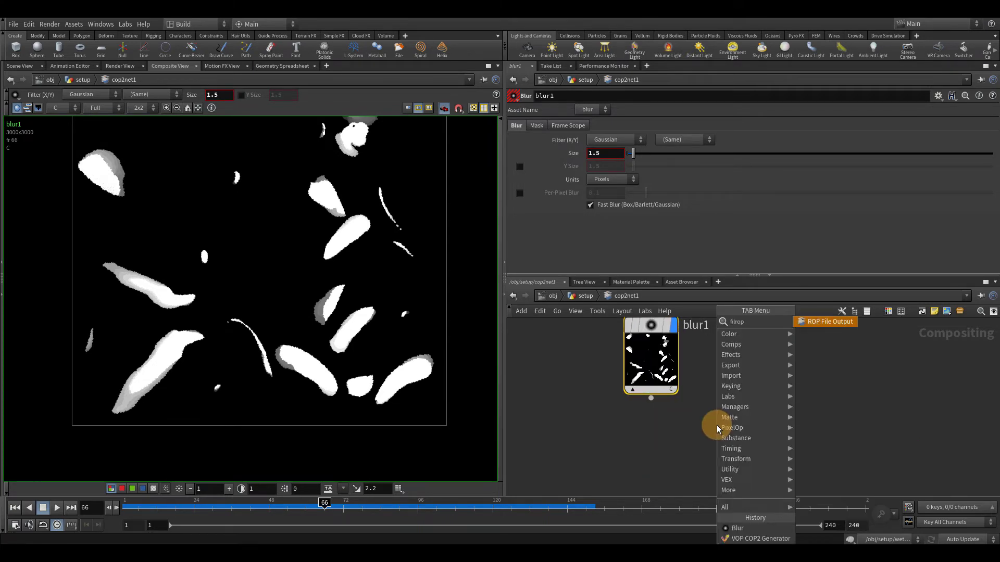
text(op)
key(Return)
click(689, 453)
Step: Set the end frame of the ROP File Output to 100 and render the wet texture sequence
click(717, 148)
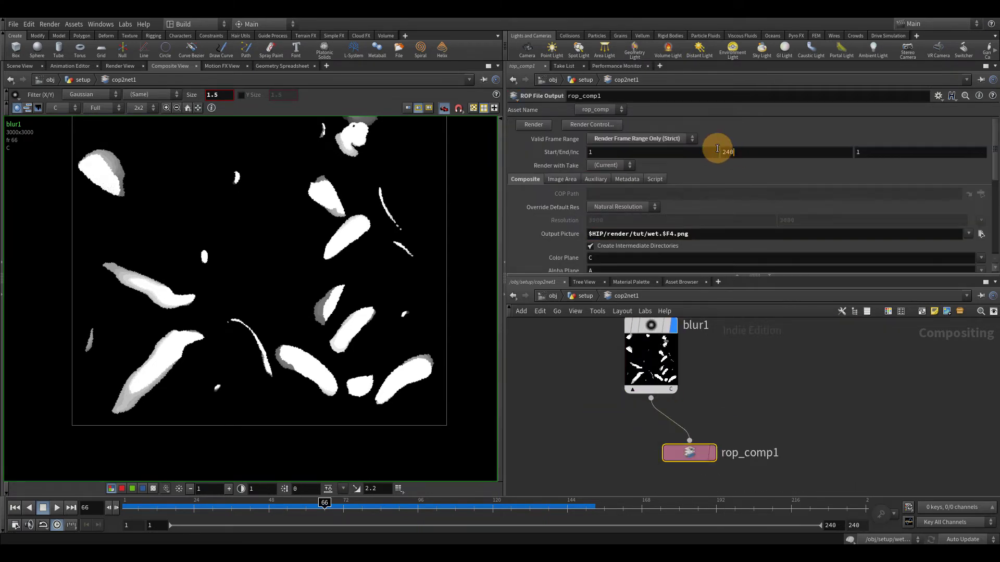
key(BackSpace)
key(BackSpace)
key(BackSpace)
text(100)
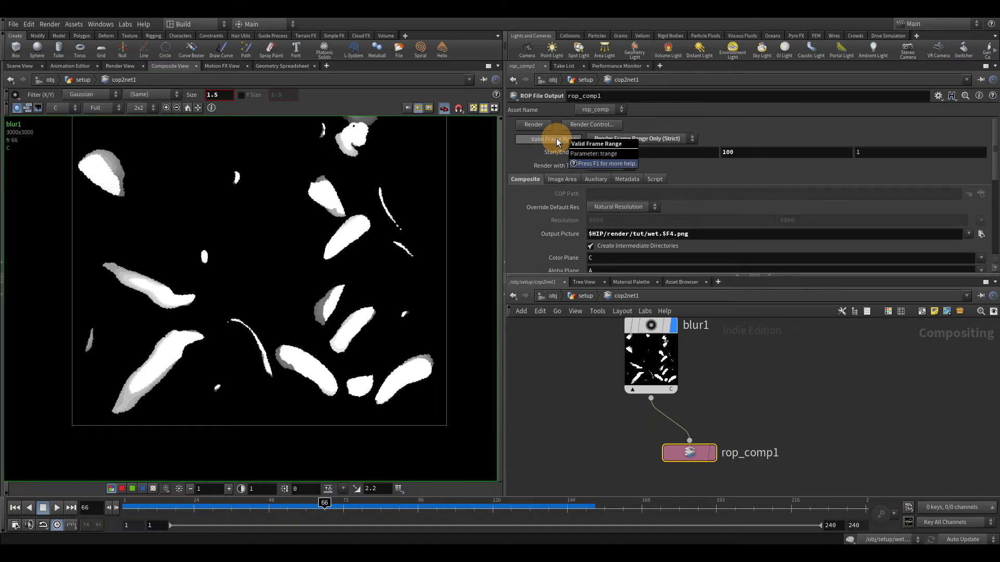
click(538, 128)
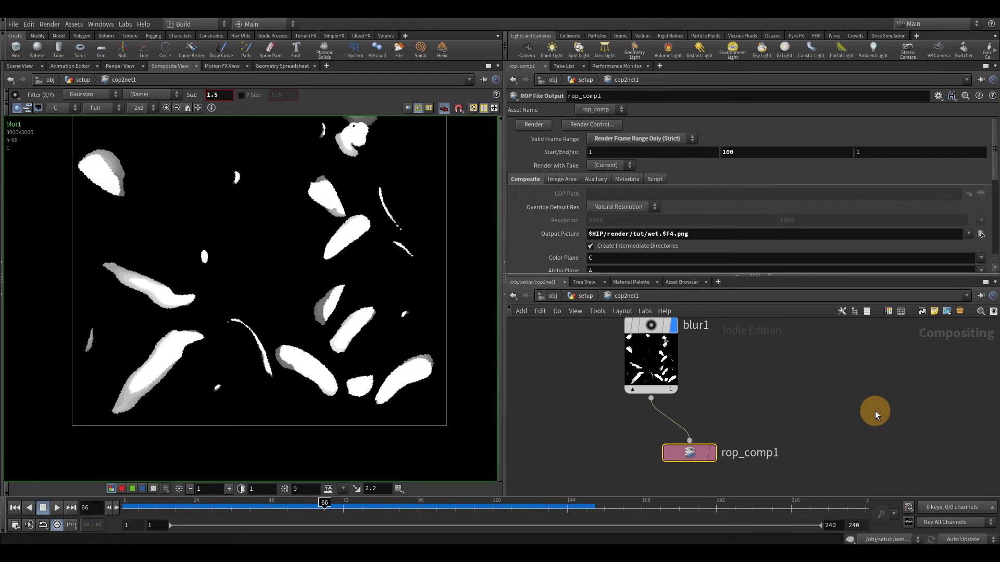
Step: Return to the setup geometry network and display testgeometry_rubbertoy1 in the 3D scene view
click(579, 296)
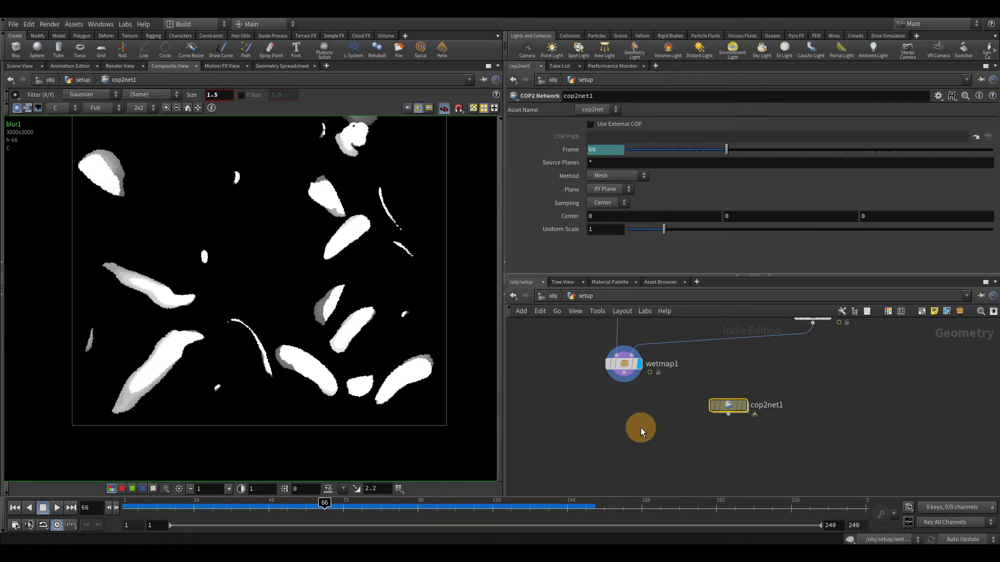
scroll(640, 431, down, 5)
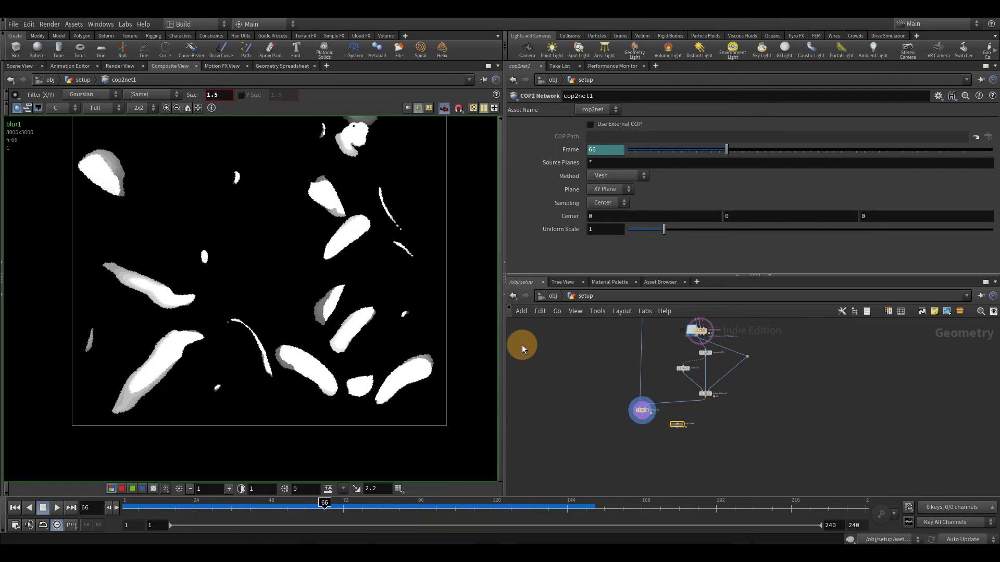
click(22, 69)
drag(301, 275, 369, 275)
scroll(840, 401, down, 3)
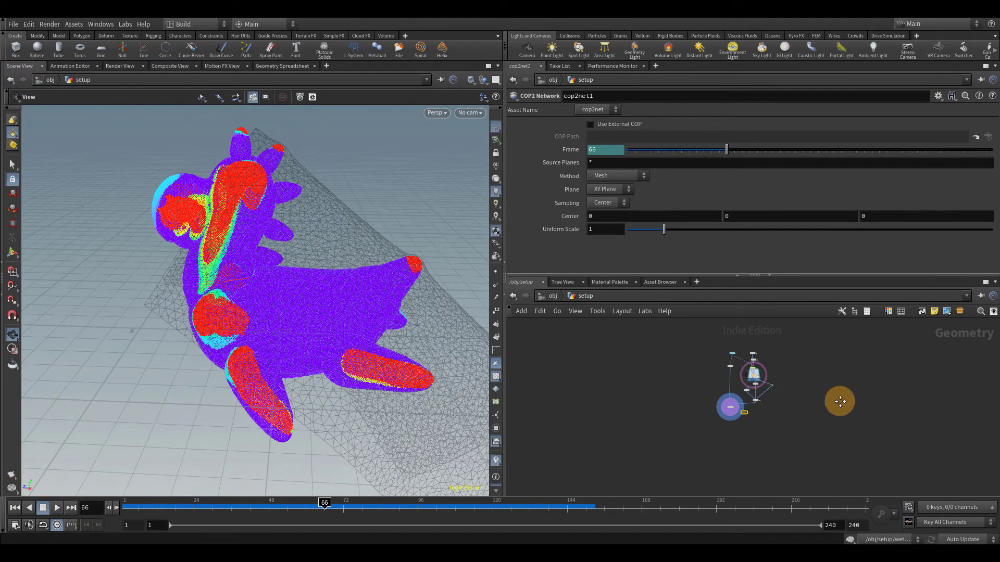
scroll(756, 414, up, 10)
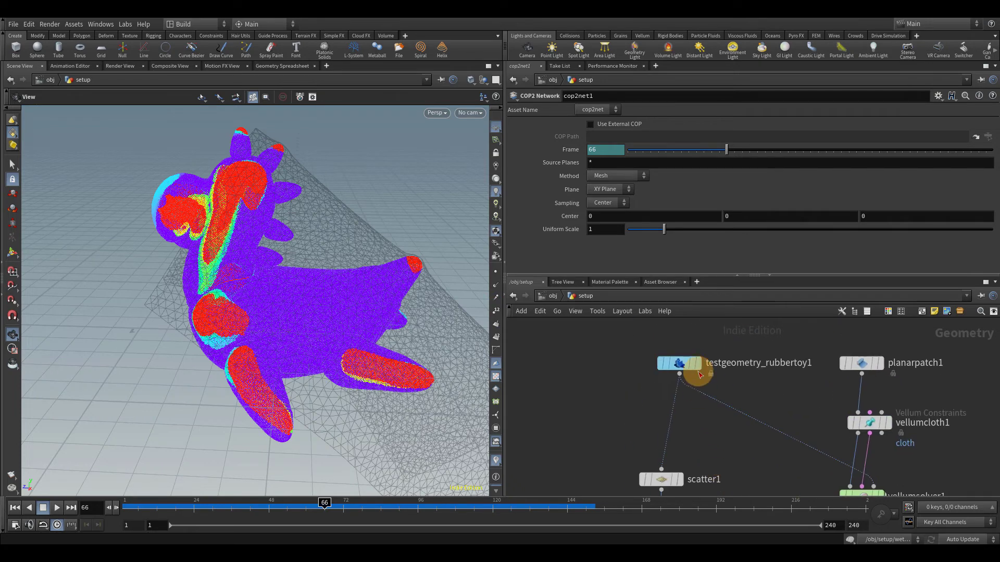
click(696, 363)
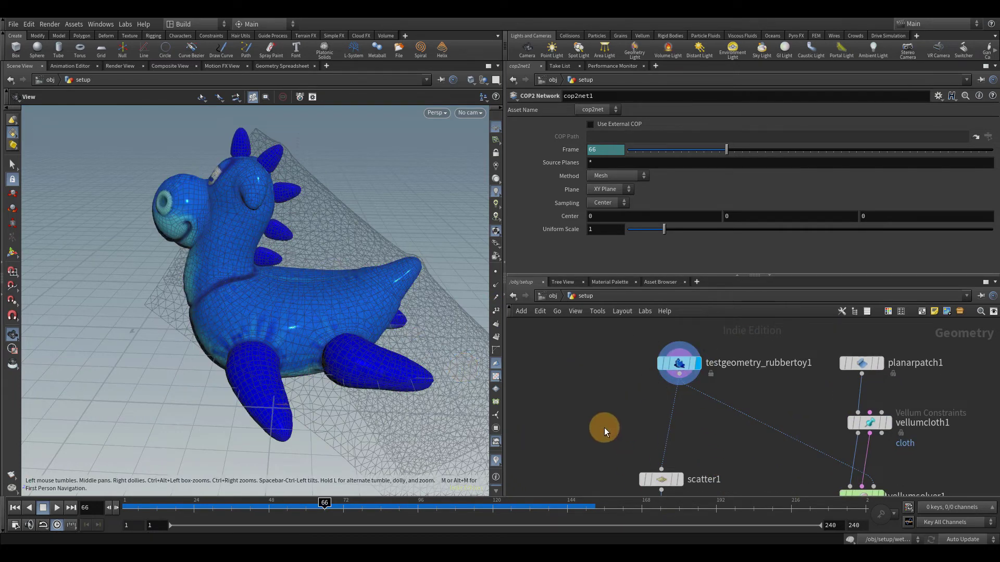
Step: Add a UV Quick Shade node to the network below testgeometry_rubbertoy1
middle_drag(604, 428, 633, 442)
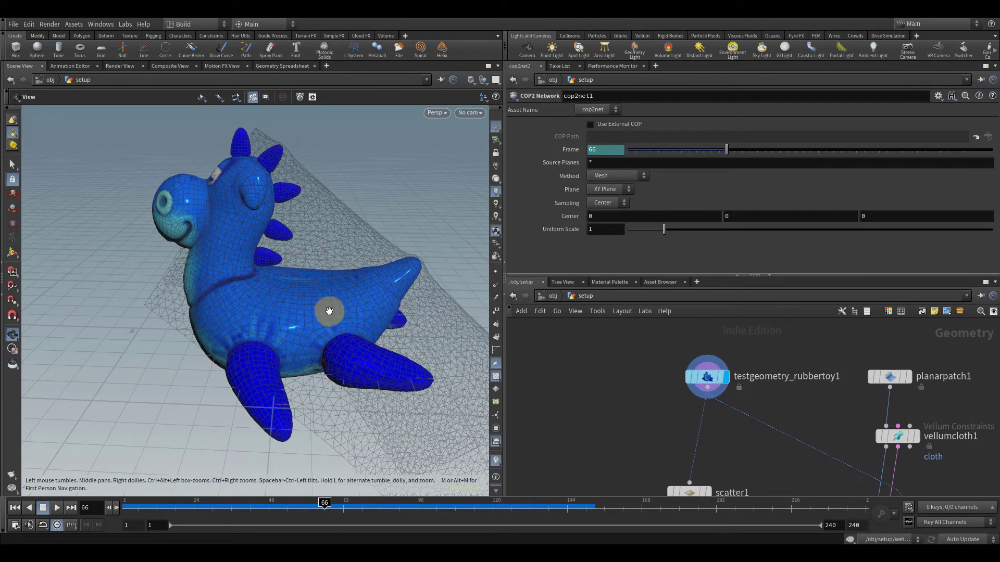
drag(326, 310, 263, 271)
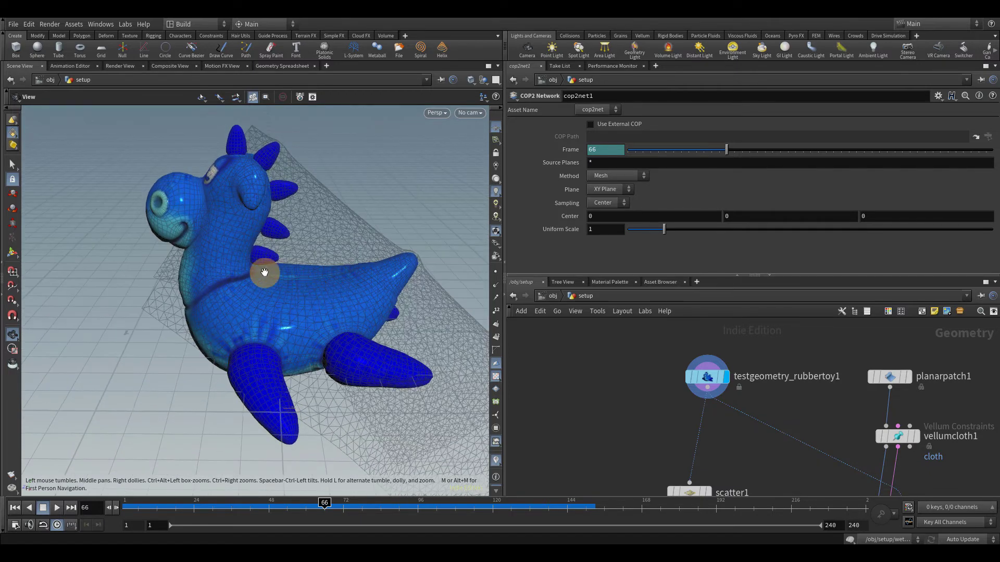
key(Tab)
text(uvq)
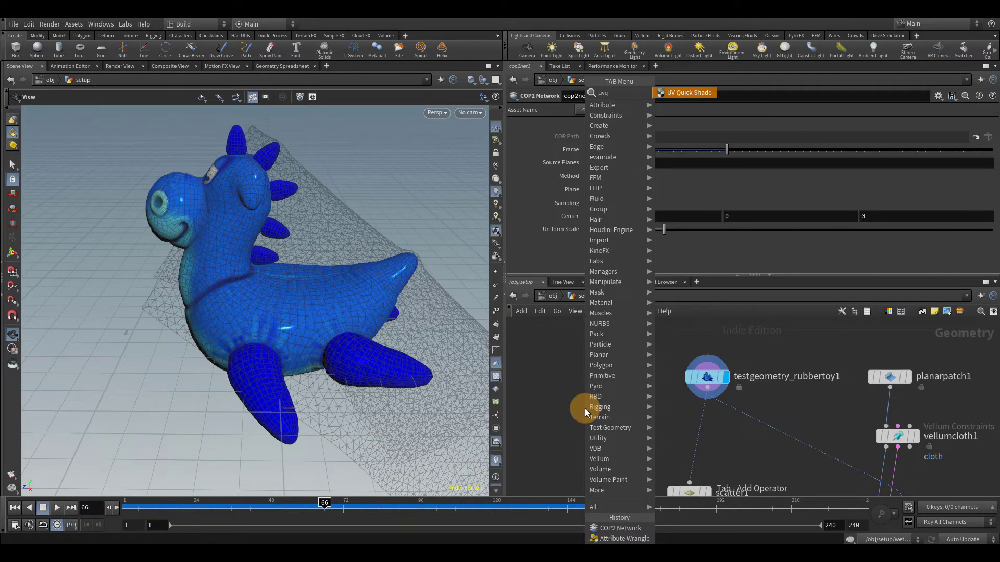
key(Return)
click(611, 436)
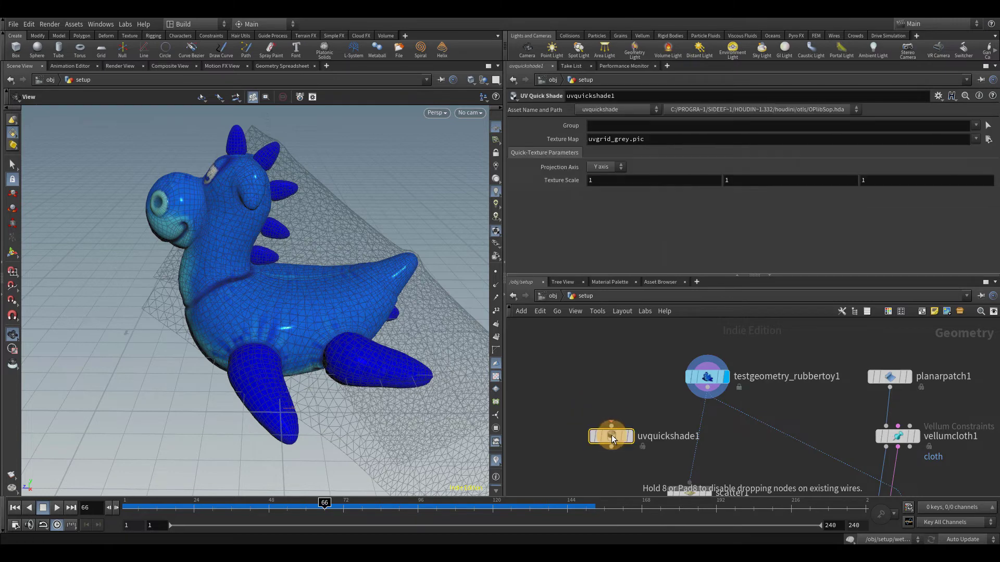
Step: Connect uvquickshade1 to testgeometry_rubbertoy1, display it, and load $HIP/render/tut/wet.$F4.png as its texture map
drag(611, 426, 706, 397)
click(634, 442)
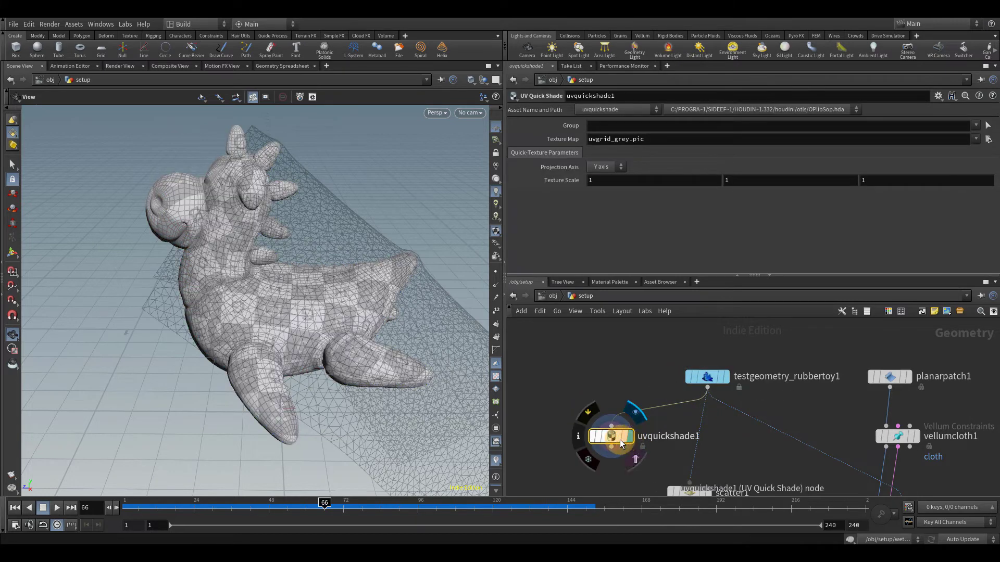
click(988, 139)
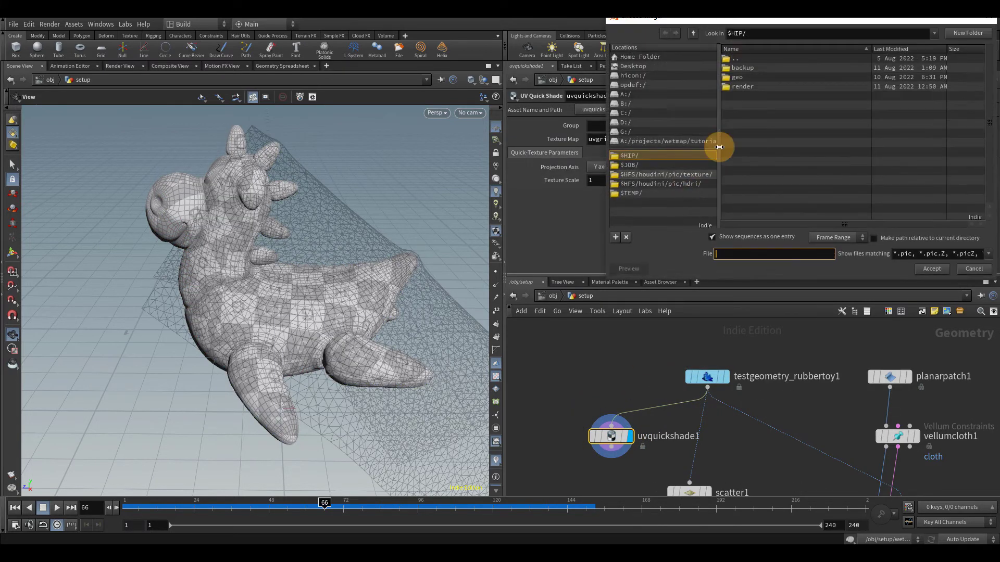
double_click(742, 86)
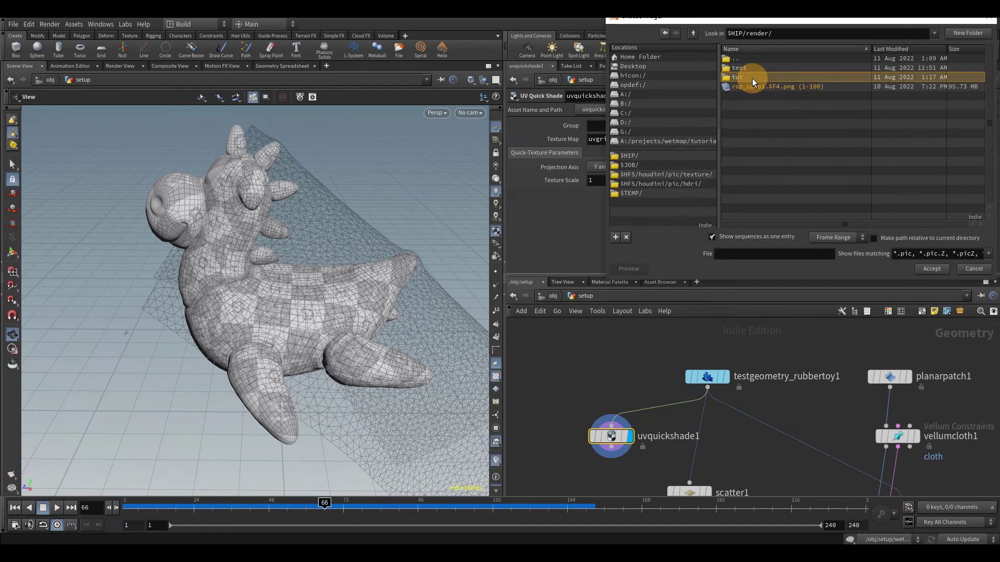
double_click(752, 78)
double_click(807, 68)
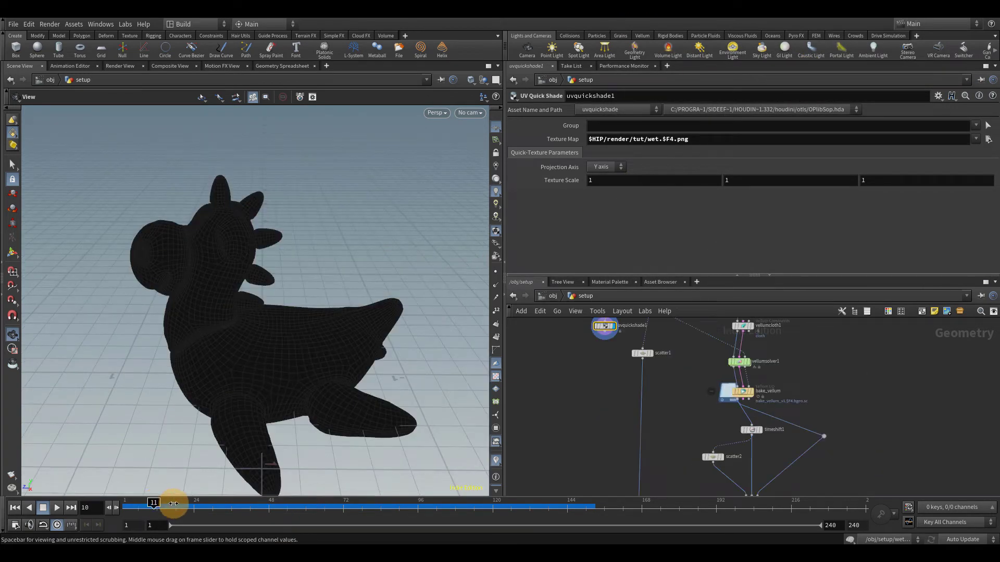
Step: Scrub and play the animation to preview the wet texture sequence on the rubber toy
mouse_move(167, 505)
mouse_down()
mouse_move(234, 504)
mouse_move(250, 490)
mouse_move(326, 479)
mouse_move(417, 481)
mouse_move(444, 487)
mouse_move(415, 492)
mouse_move(493, 504)
mouse_move(139, 508)
mouse_move(261, 495)
mouse_up()
right_drag(283, 352, 212, 358)
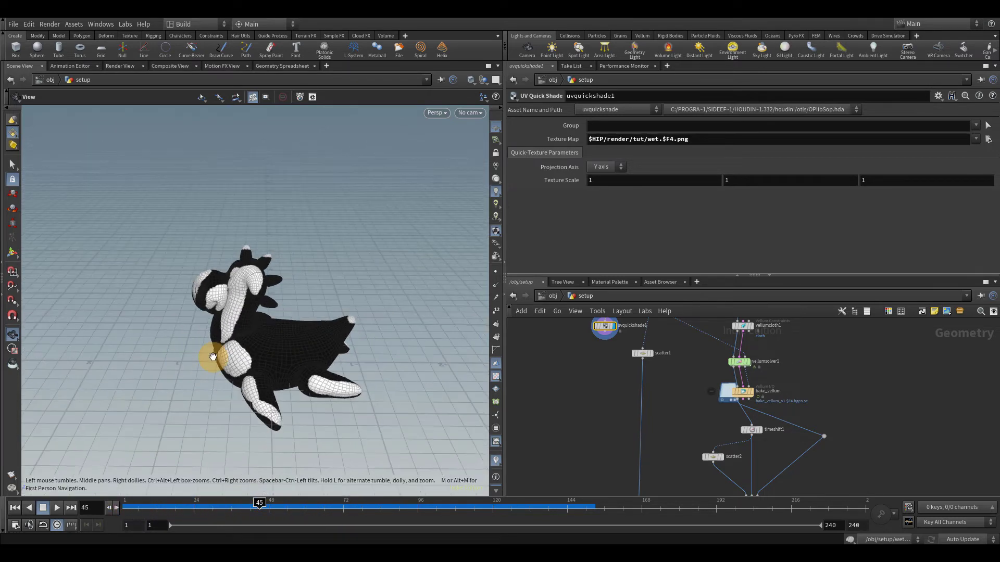
key(Up)
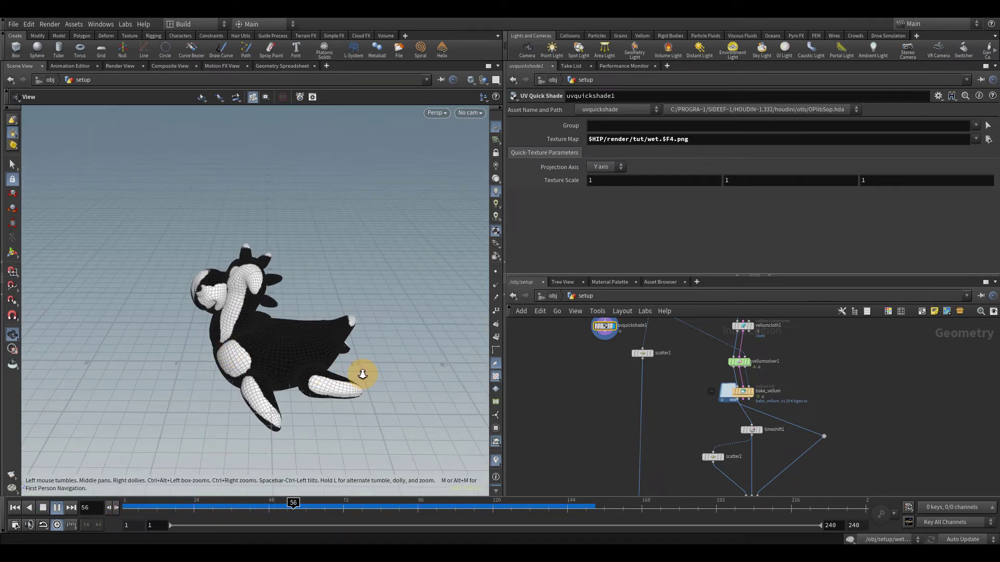
scroll(359, 375, up, 1)
key(Up)
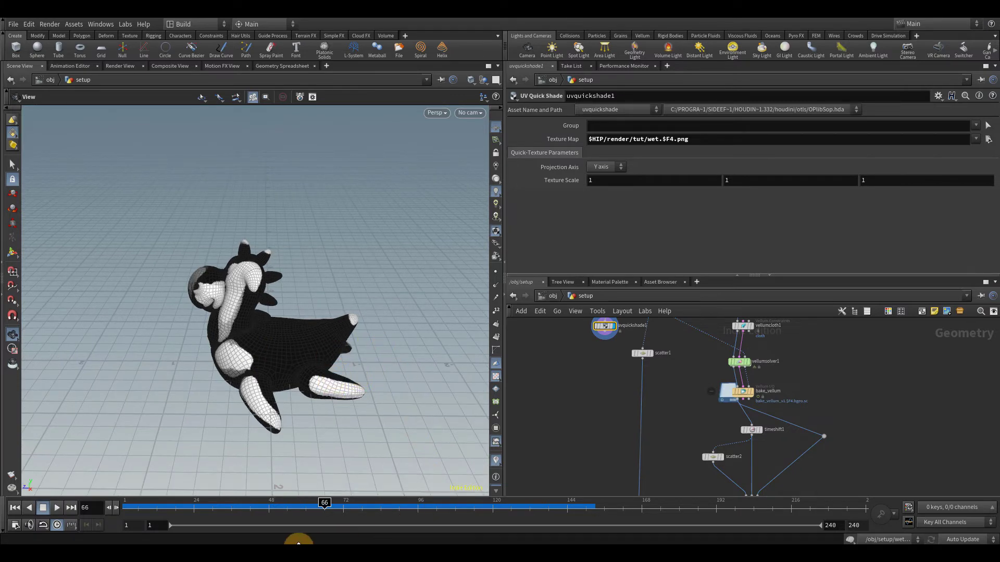
Step: Examine the wet texture on the toy at frame 71 from several angles and close up
click(912, 348)
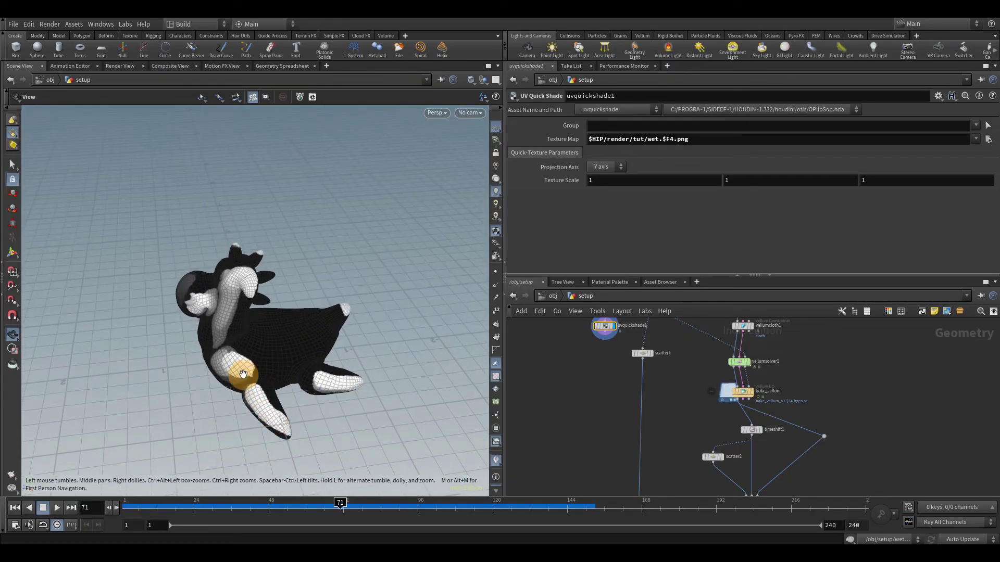
right_drag(243, 375, 359, 333)
drag(274, 322, 279, 304)
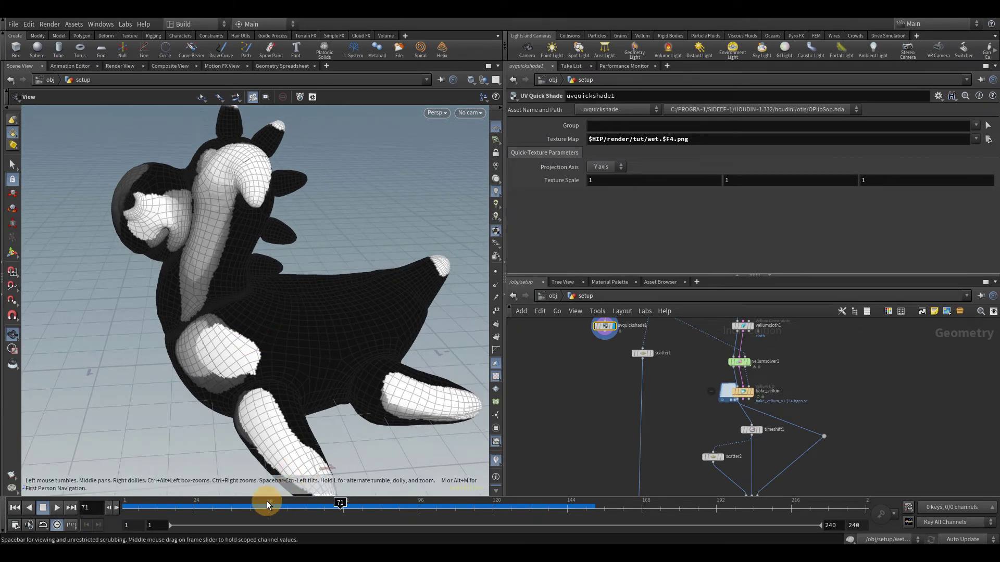
right_drag(314, 344, 256, 355)
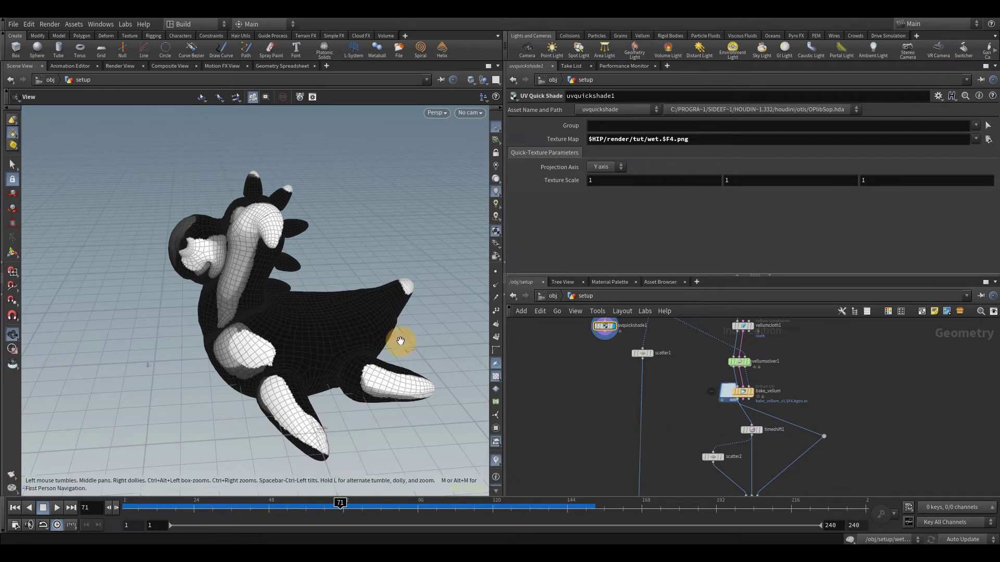
drag(358, 270, 271, 357)
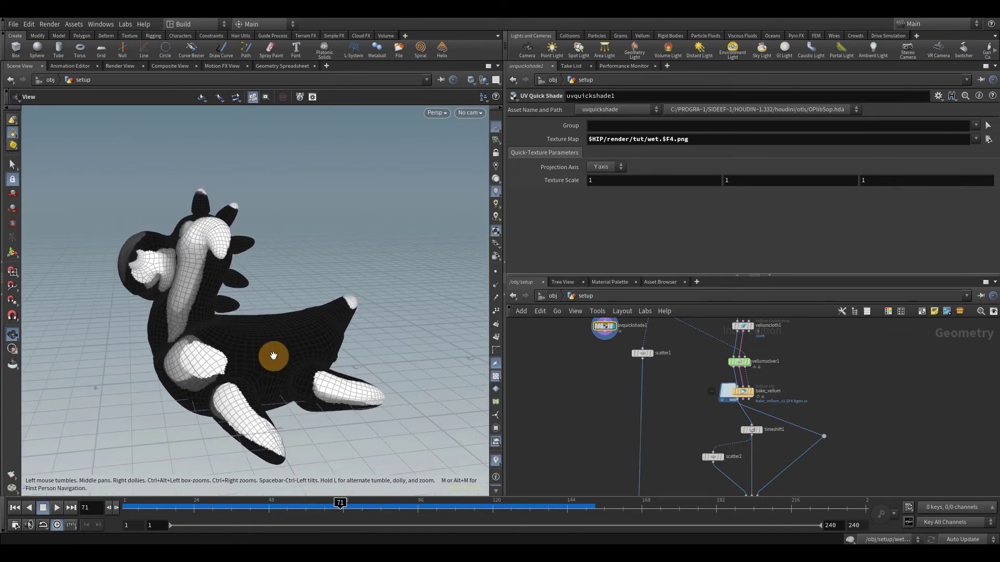
drag(333, 340, 302, 346)
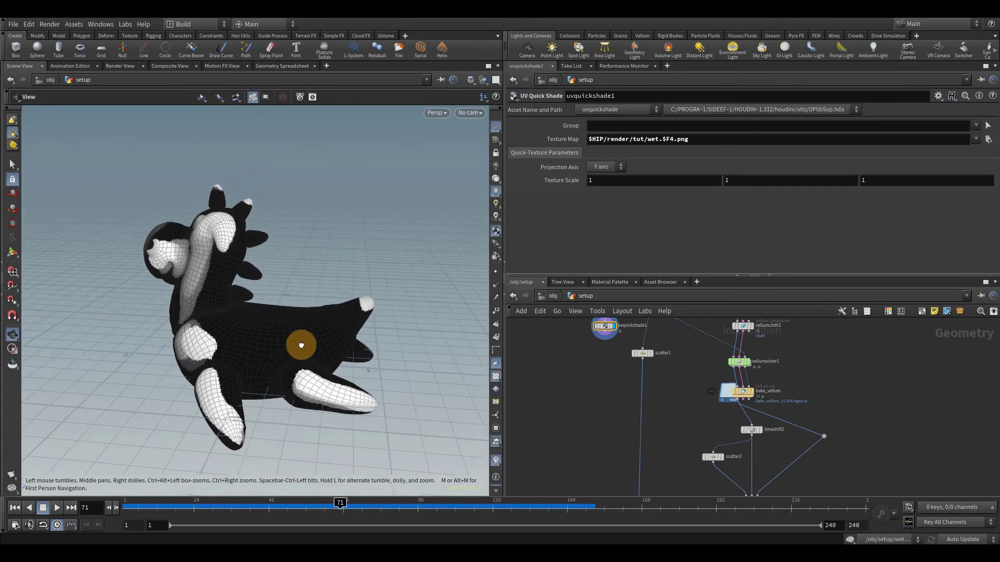
right_drag(283, 330, 391, 310)
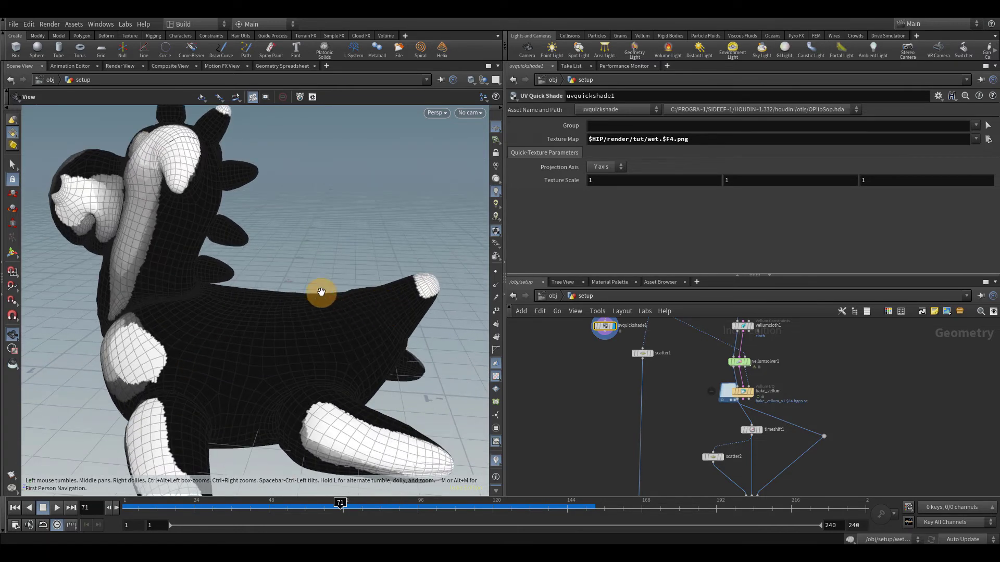
drag(341, 368, 333, 286)
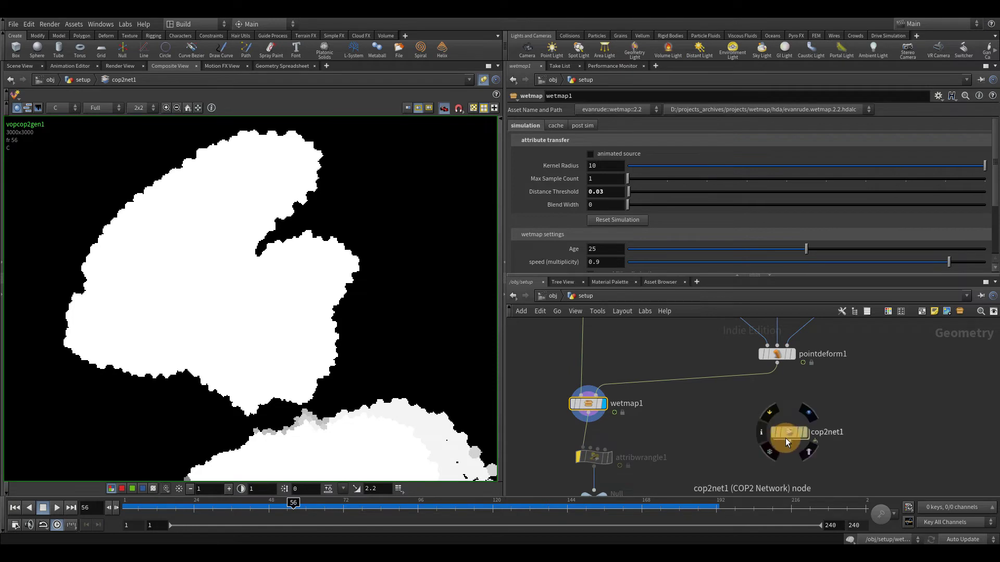
Step: Inside cop2net1, set the override size of vopcop2gen1 to 6000 by 6000
double_click(789, 433)
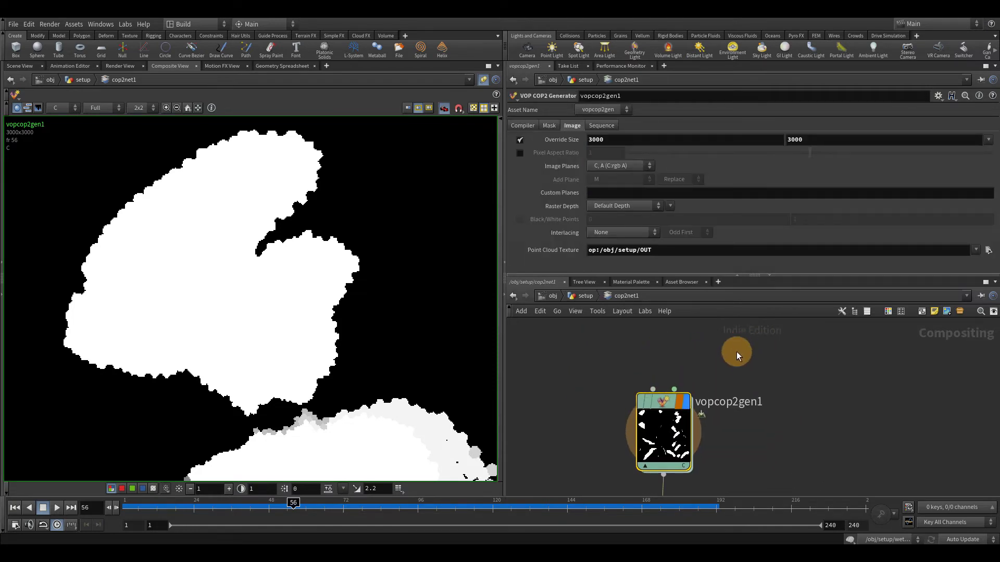
click(590, 140)
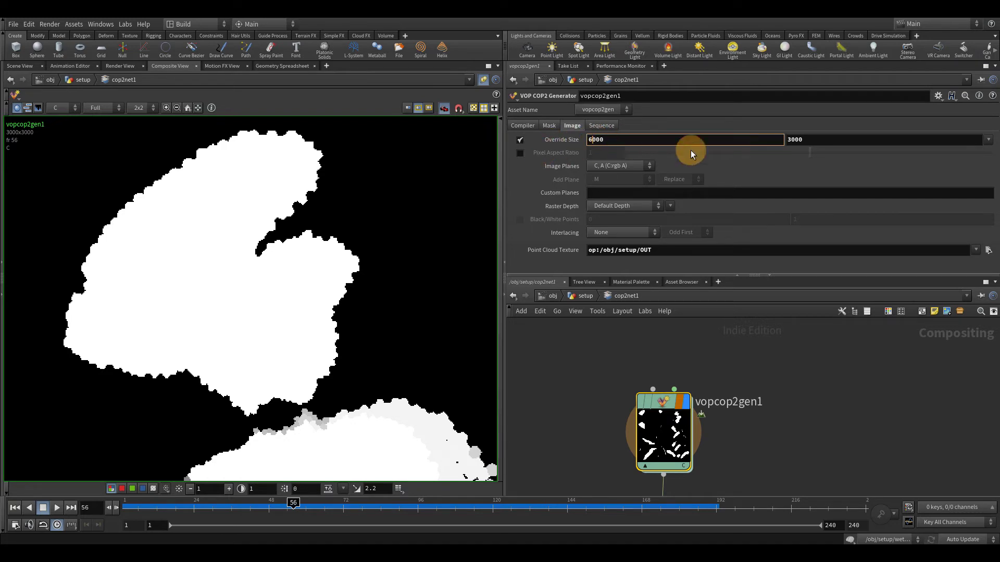
click(789, 140)
key(Delete)
text(6)
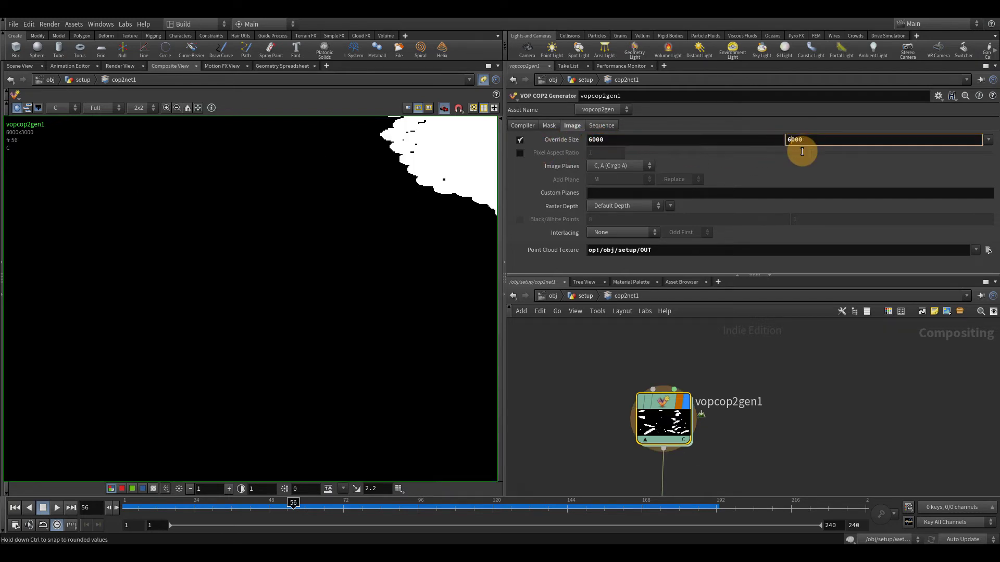
key(Return)
Step: Examine the edges of the white wet patches in the generated 6000 by 6000 image
middle_drag(277, 247, 310, 298)
right_drag(310, 298, 245, 283)
right_drag(314, 255, 206, 280)
middle_drag(160, 327, 466, 199)
scroll(260, 208, up, 8)
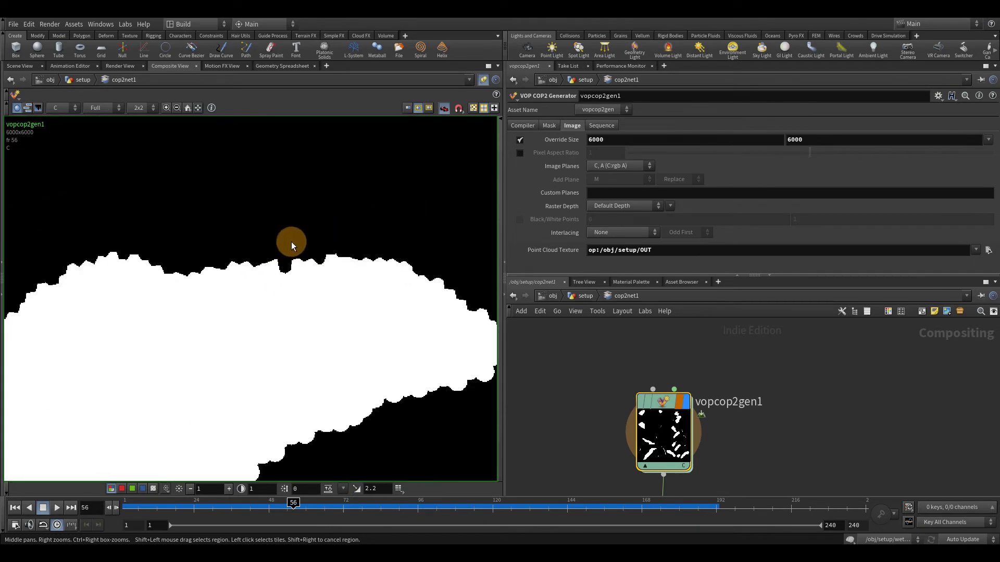
scroll(291, 242, down, 1)
scroll(311, 270, down, 5)
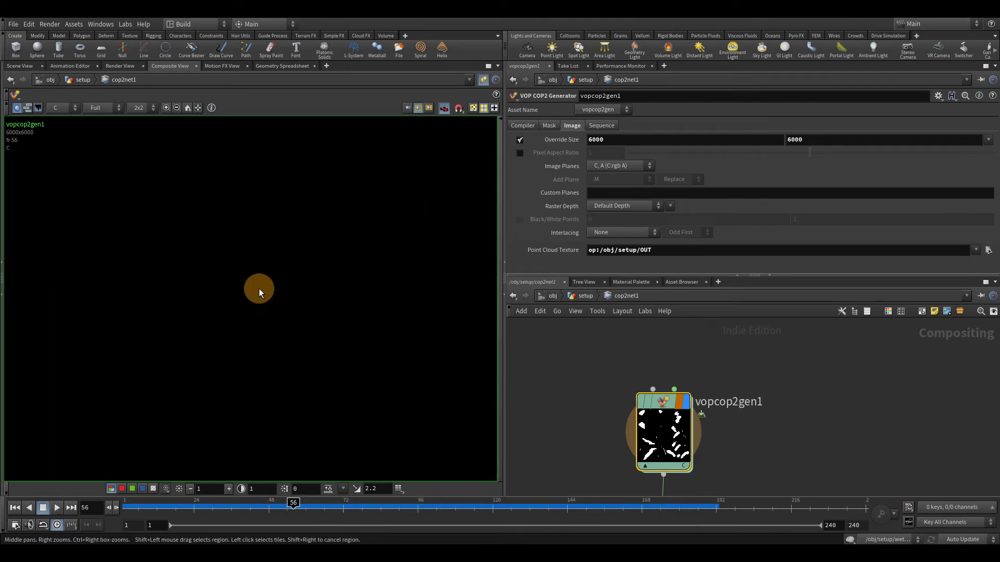
middle_drag(310, 315, 532, 202)
scroll(212, 328, up, 1)
right_drag(297, 381, 354, 343)
middle_drag(354, 344, 375, 175)
middle_drag(408, 229, 364, 209)
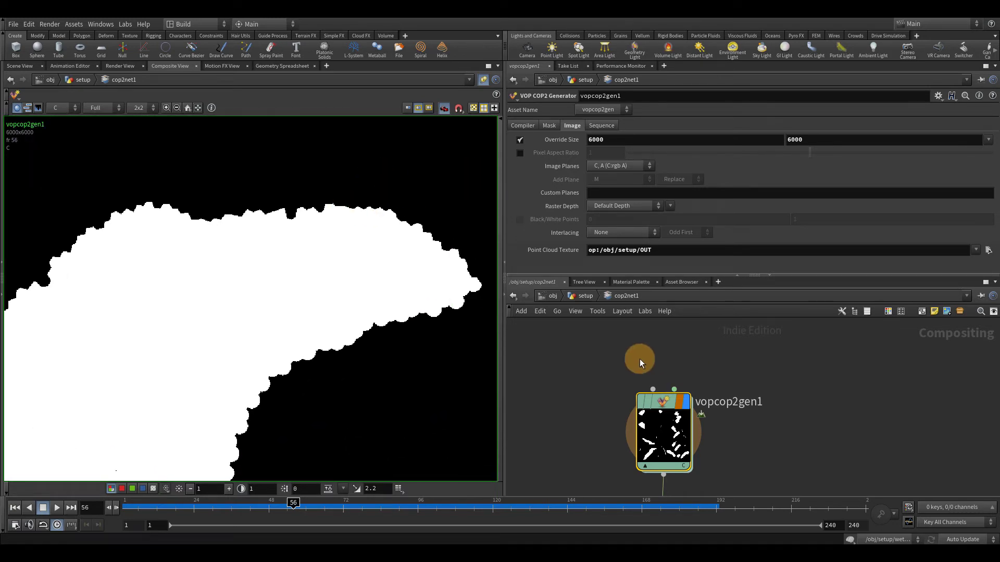
Step: Try a search radius of 0.001 on pcopen1 inside vopcop2gen1 and examine the resulting point pattern
drag(662, 399, 661, 396)
double_click(661, 397)
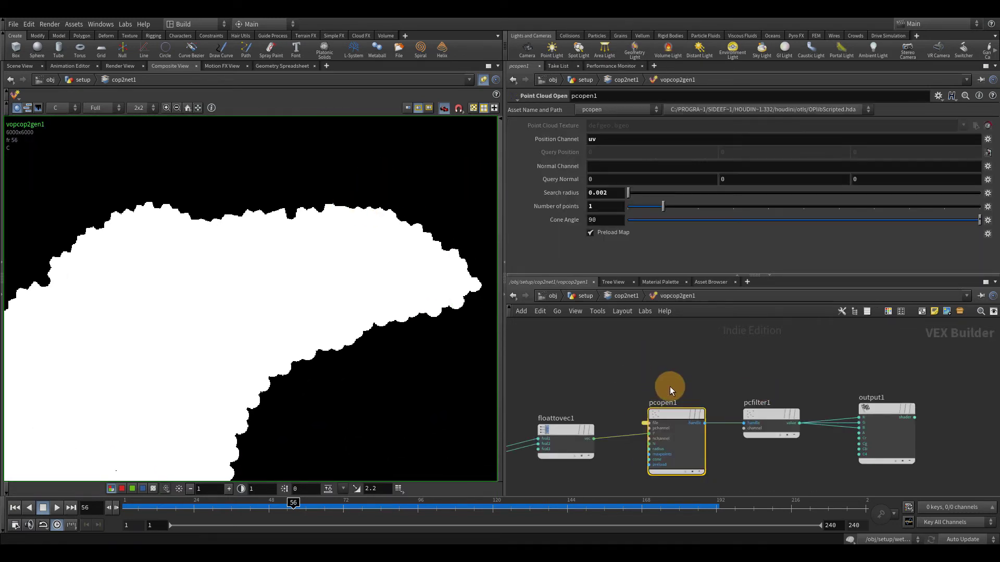
scroll(317, 225, up, 2)
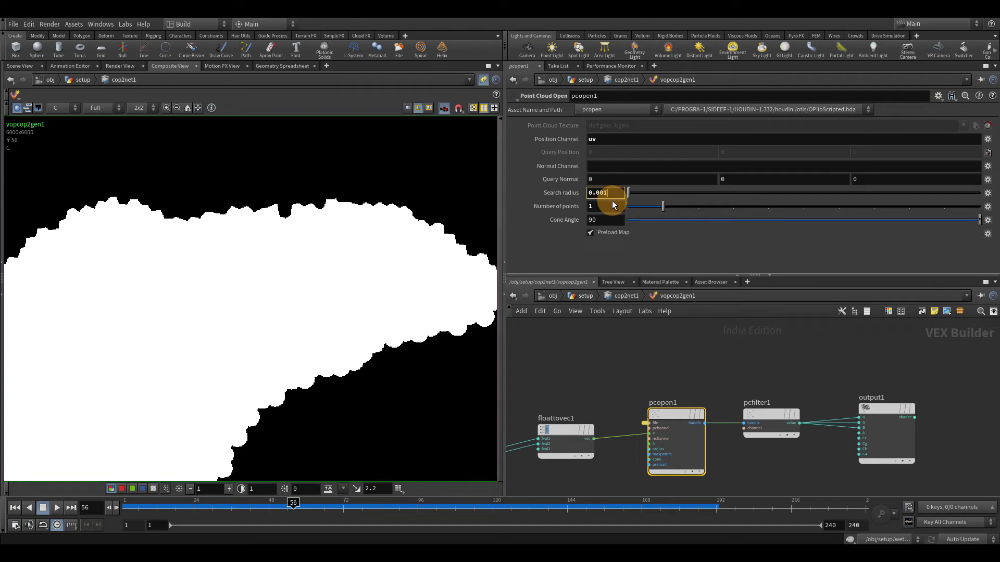
key(Return)
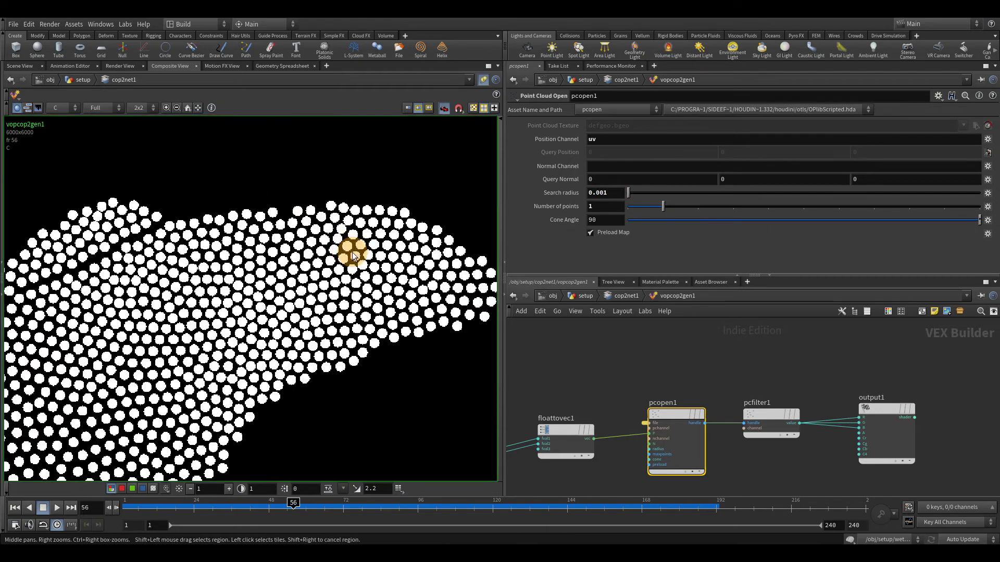
middle_drag(333, 259, 311, 239)
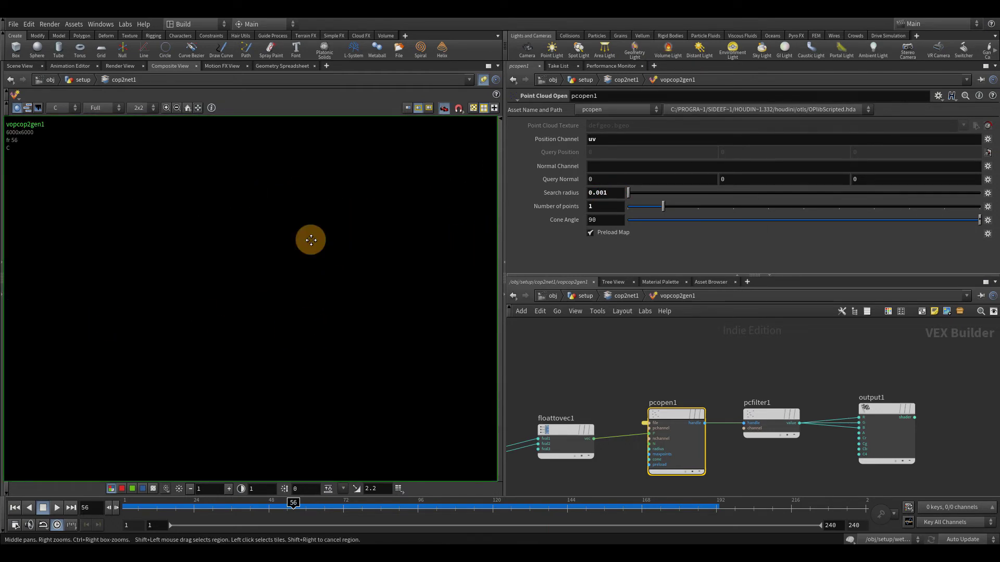
middle_drag(187, 359, 391, 265)
middle_drag(222, 226, 370, 355)
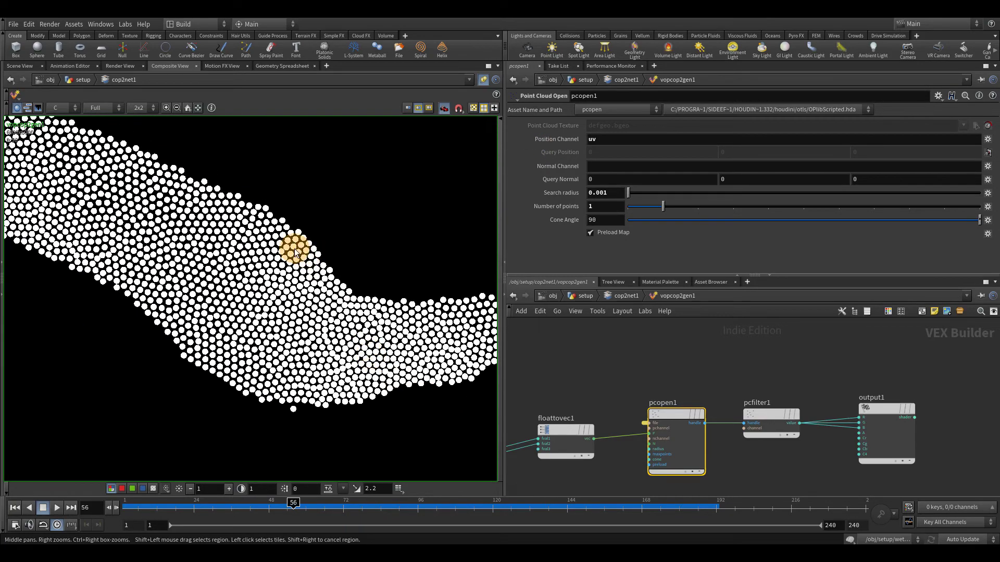
middle_drag(294, 249, 350, 275)
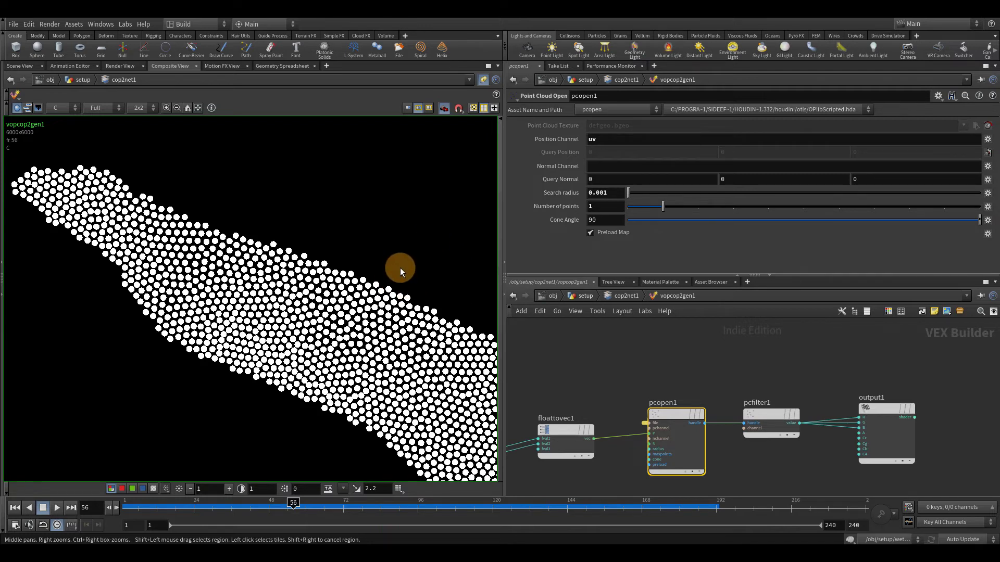
Step: Restore the search radius of pcopen1 to 0.002
click(604, 192)
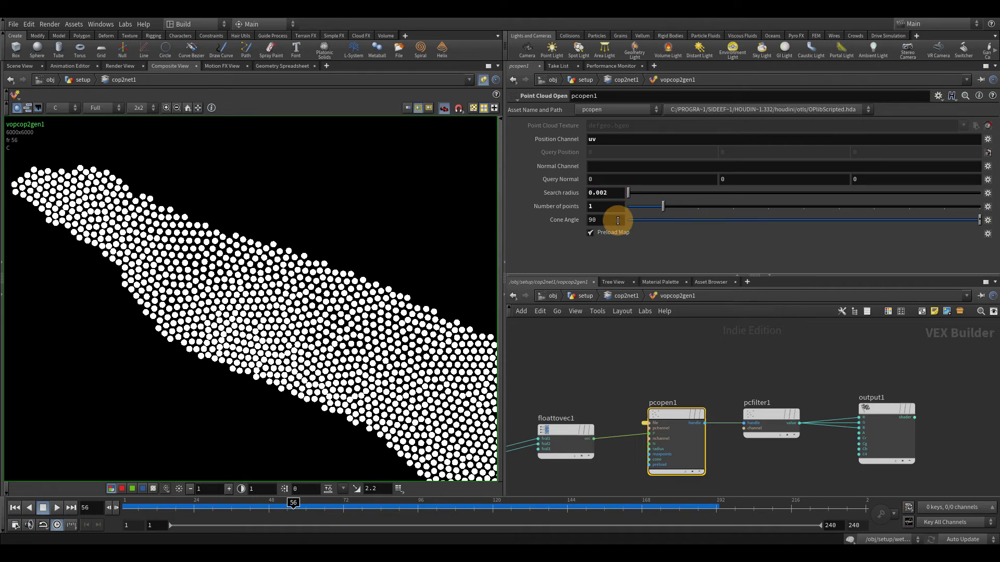
key(Return)
scroll(346, 254, up, 2)
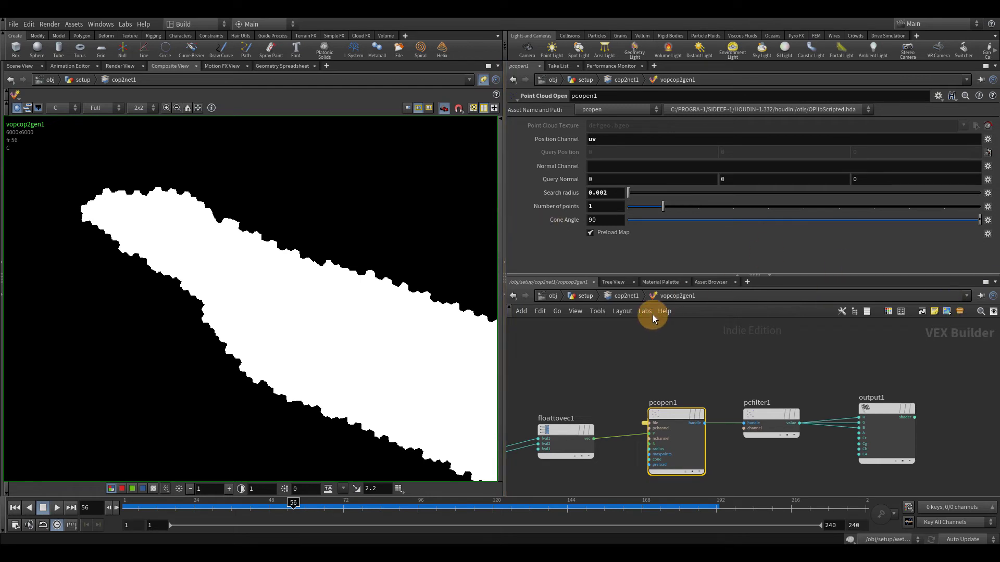
Step: Return to the setup network and turn off the bypass on attribwrangle1 so it removes points with wet below 0.001
click(627, 296)
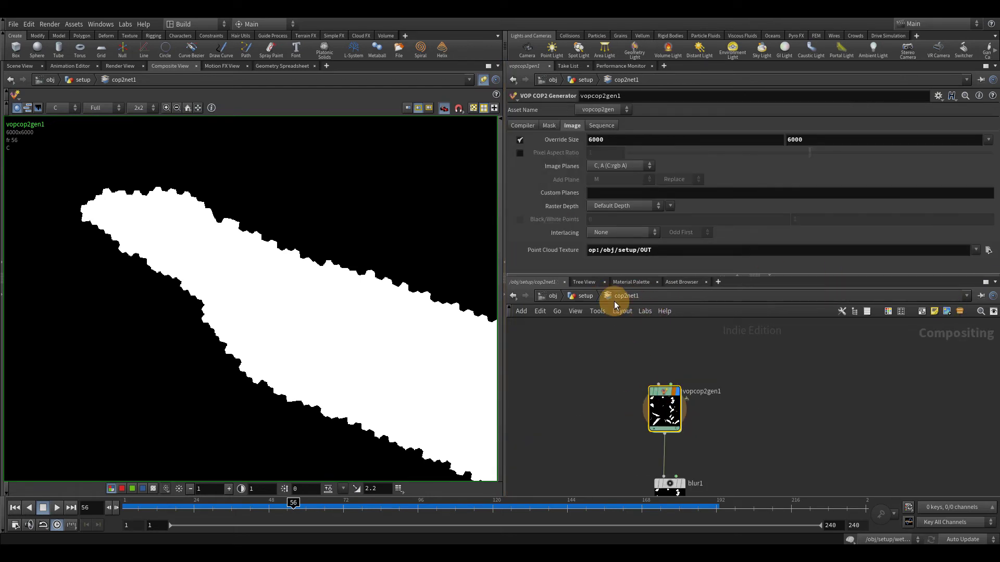
scroll(692, 389, down, 3)
click(586, 295)
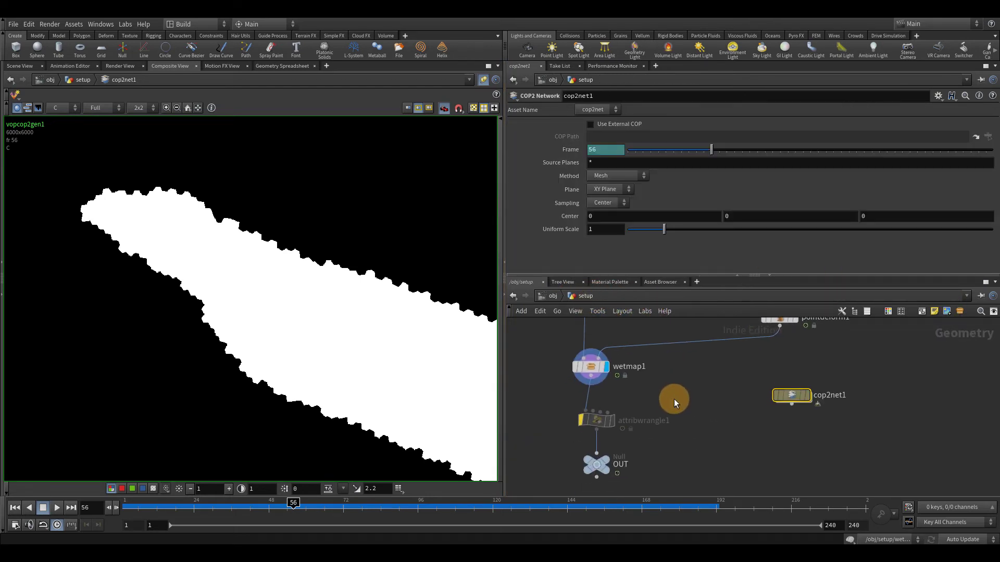
click(598, 370)
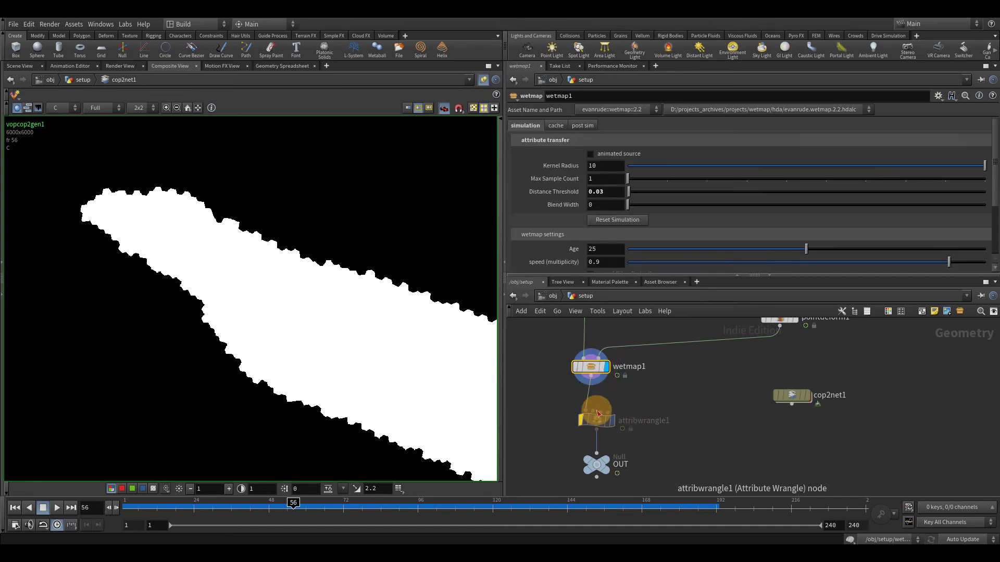
click(597, 419)
click(575, 399)
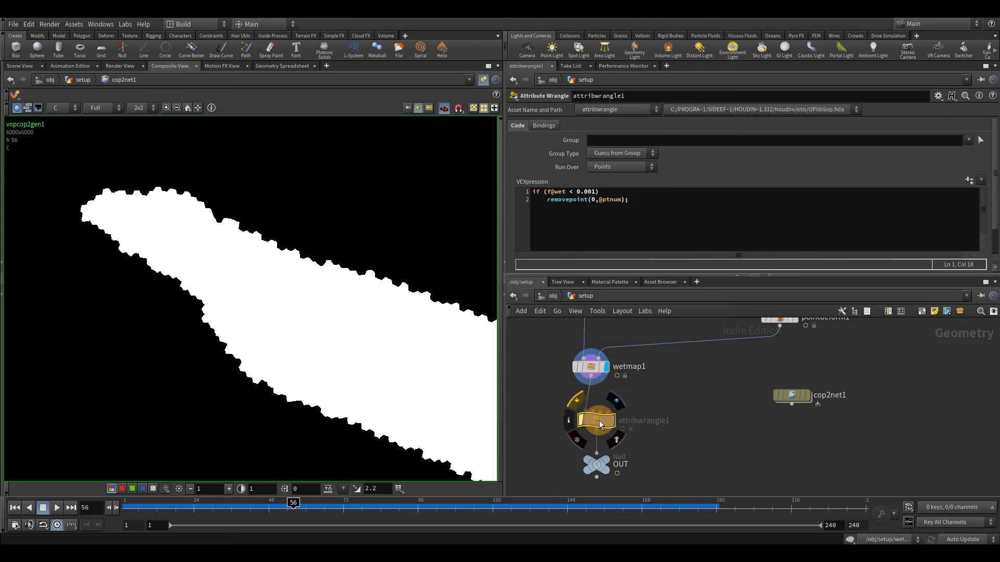
click(274, 235)
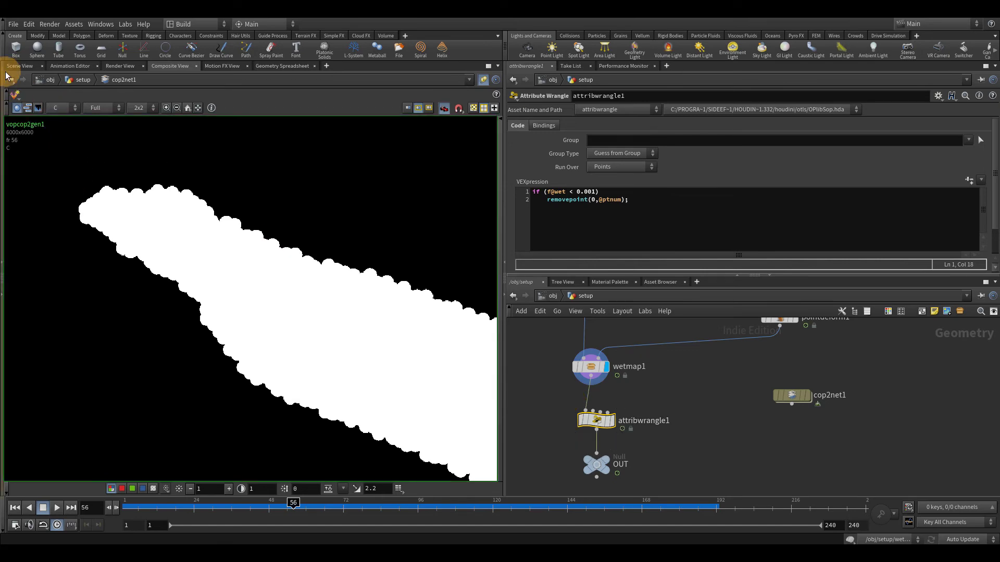
Step: Check the wetmap points on the toy in the 3D scene, and inspect the wet attribute of attribwrangle1 in the geometry spreadsheet
click(21, 66)
click(335, 229)
middle_drag(335, 229, 345, 323)
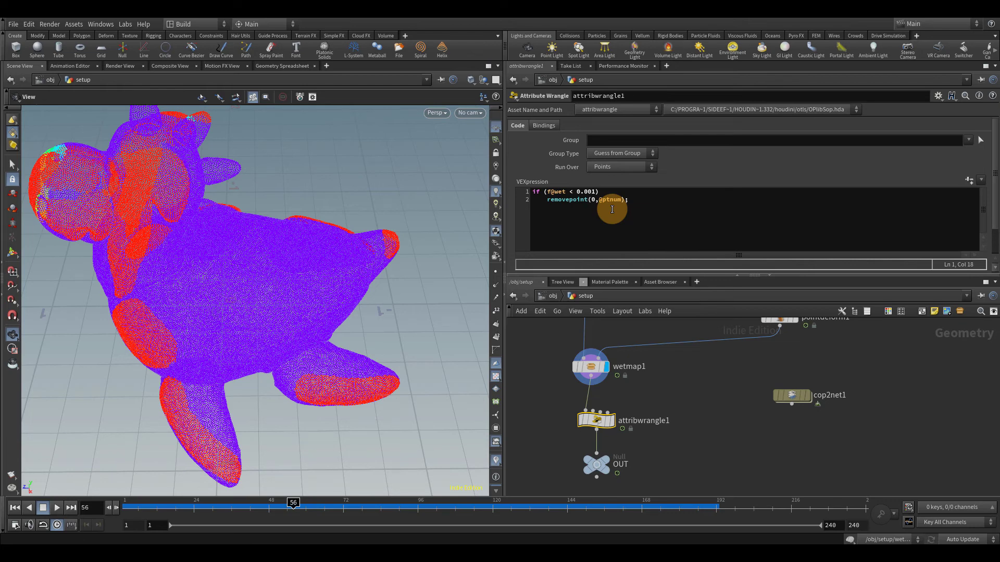
click(276, 66)
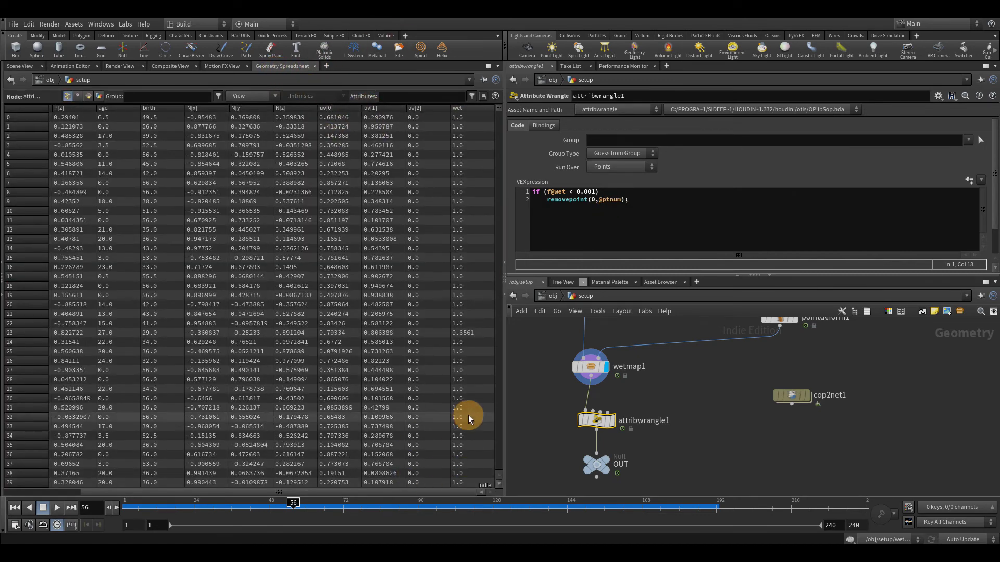
Step: Examine the wet values of attribwrangle1 at frame 120 and of wetmap1 at frame 165 in the geometry spreadsheet
drag(623, 509, 493, 509)
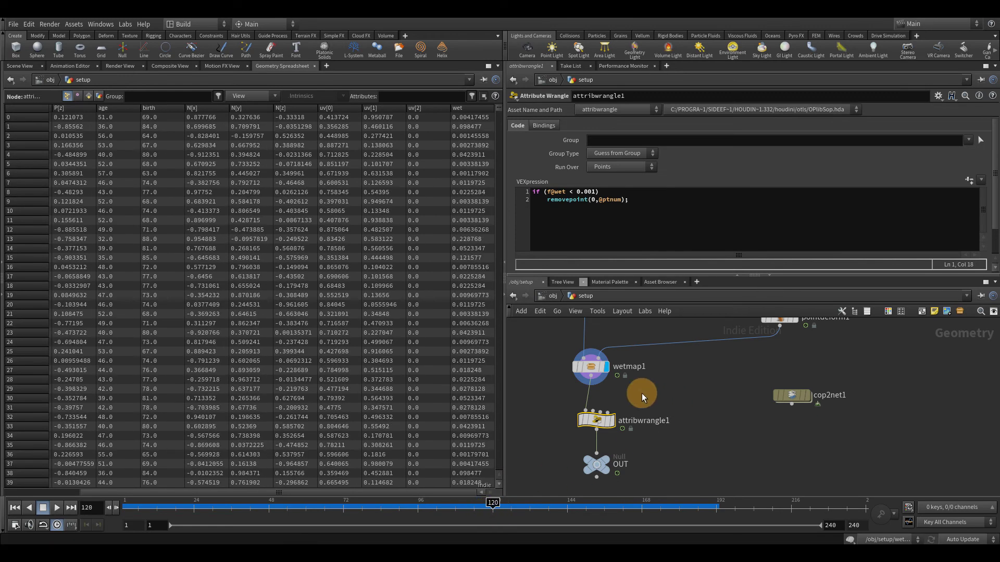
click(586, 371)
drag(575, 501, 632, 503)
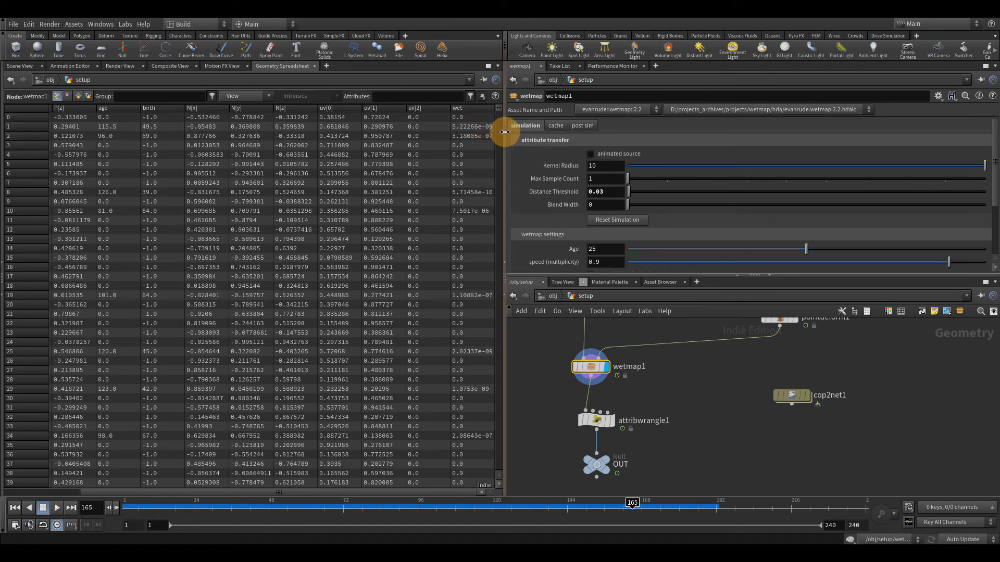
drag(505, 130, 528, 127)
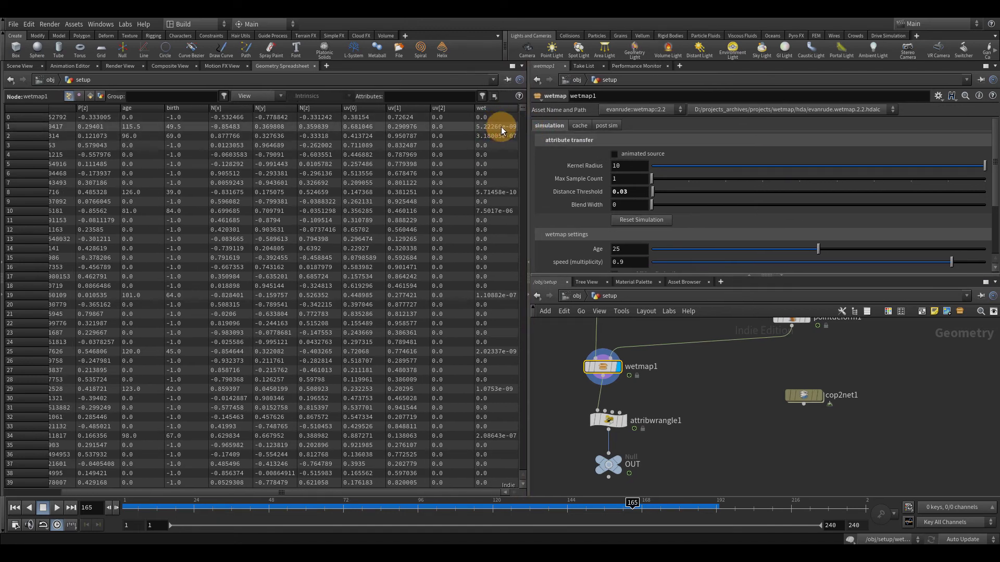
Step: Review attribwrangle1's point removal code, display its output in the 3D scene, and go to frame 94
click(20, 66)
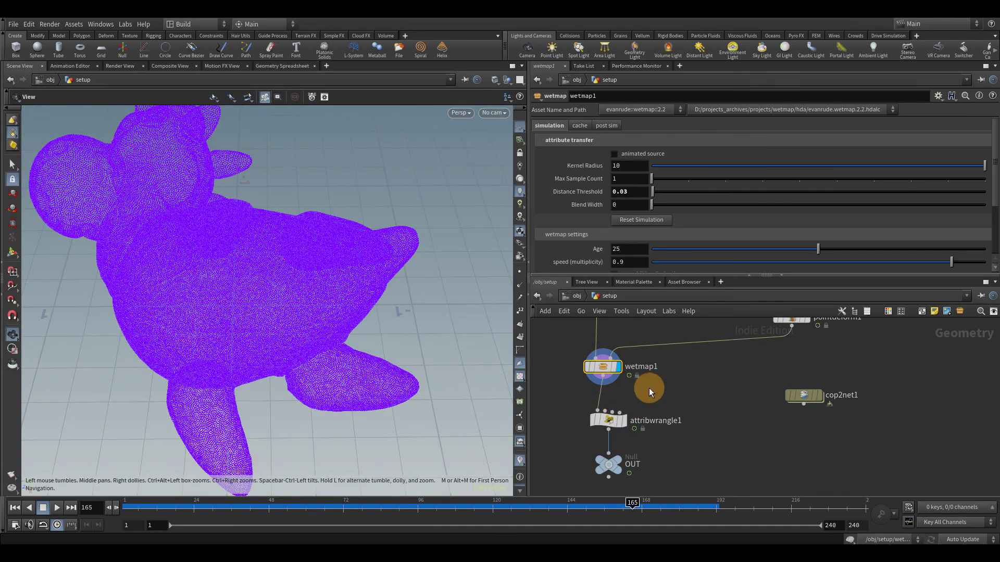
click(602, 420)
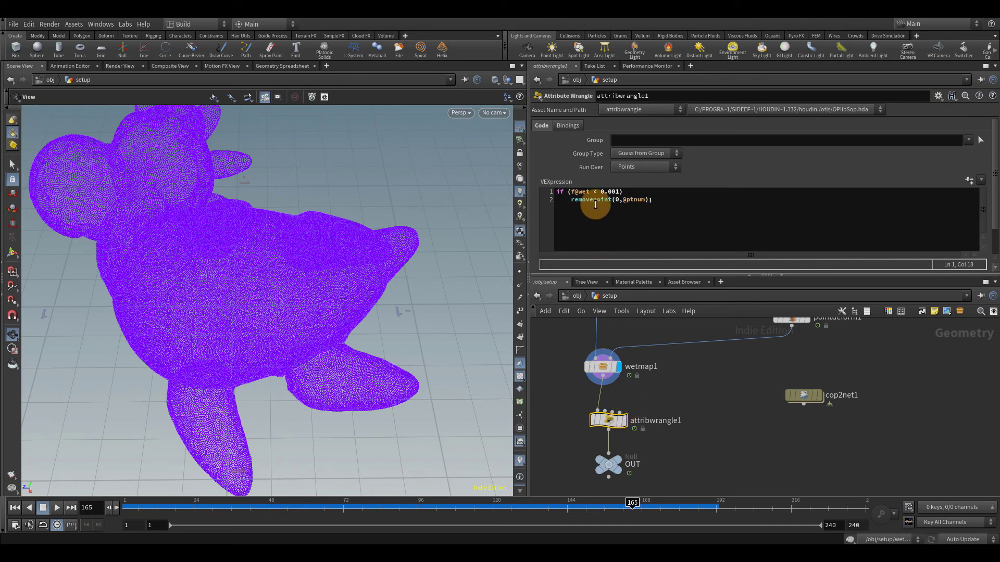
drag(596, 205, 580, 195)
key(ctrl+a)
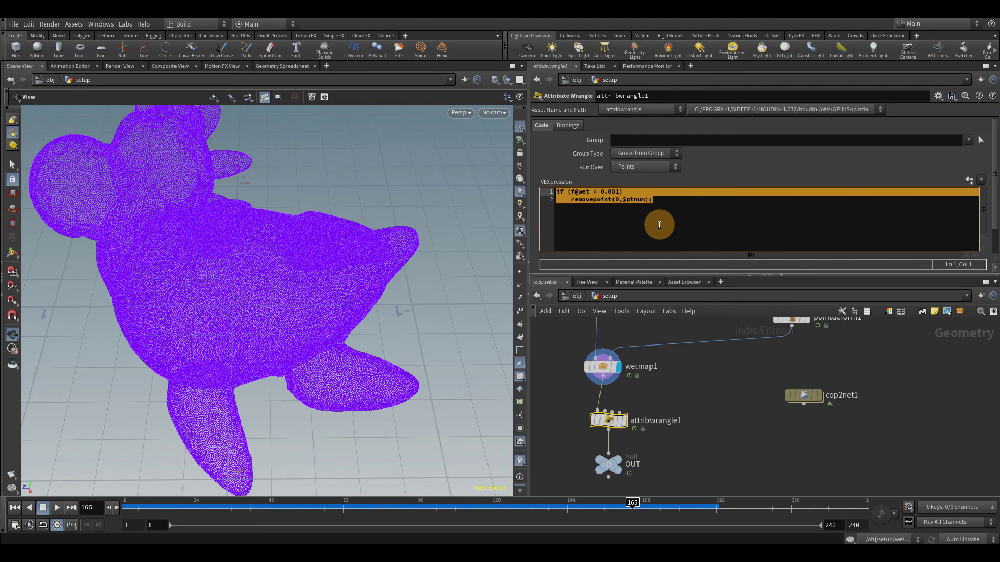
click(672, 199)
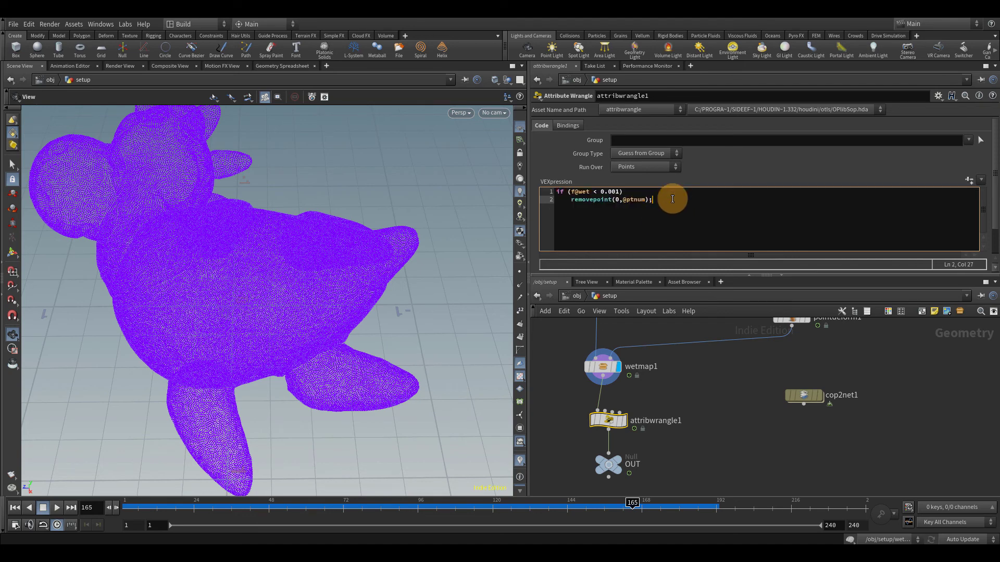
click(625, 421)
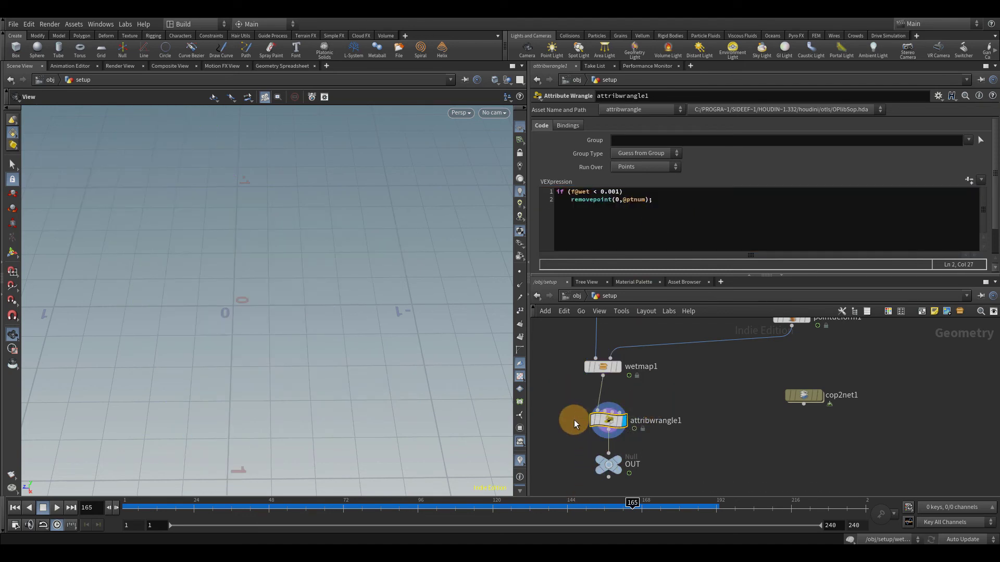
drag(632, 506, 411, 505)
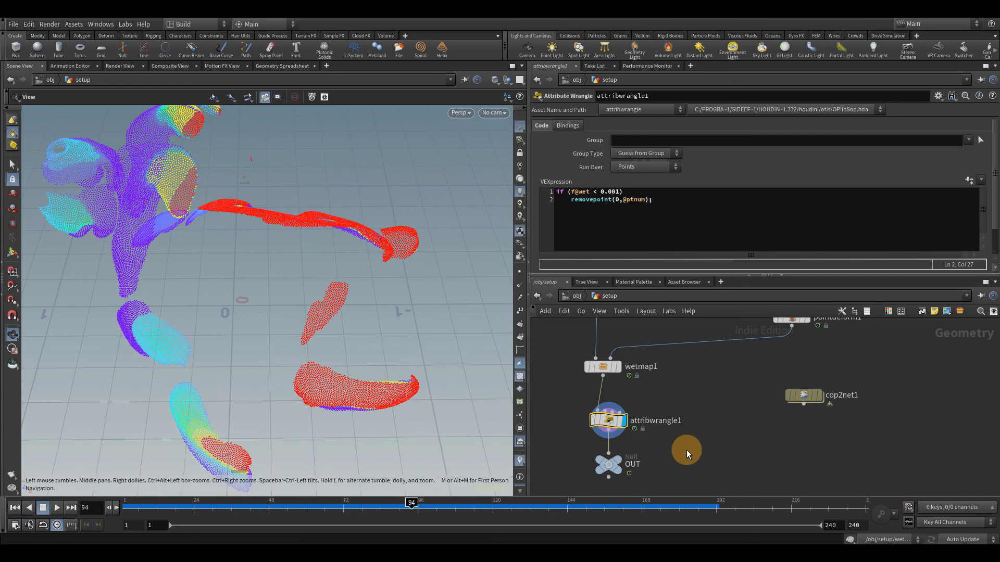
Step: Inspect the OUT null and the Point Cloud Texture path on vopcop2gen1 inside cop2net1 that references it
click(608, 464)
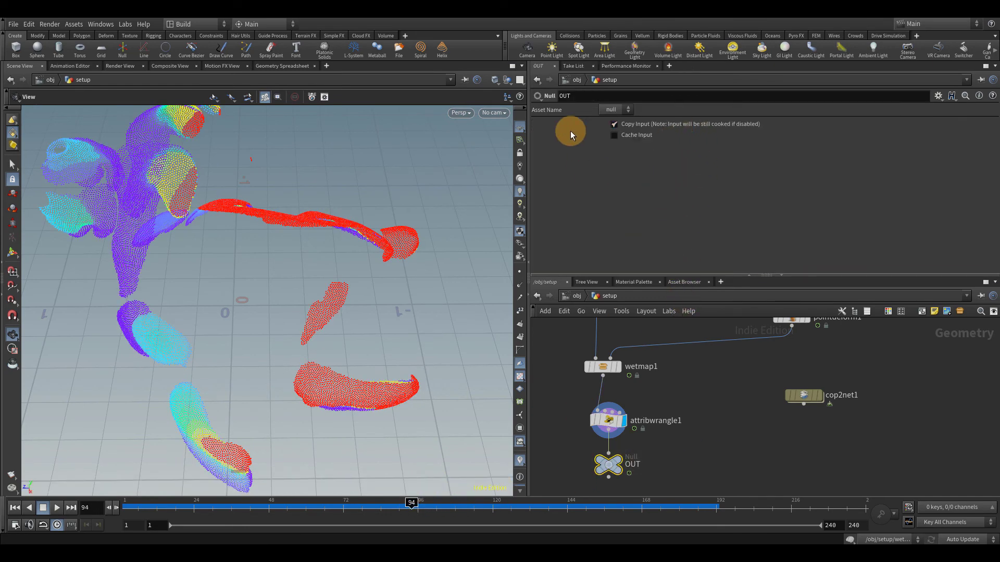
middle_drag(658, 449, 669, 390)
drag(669, 388, 613, 428)
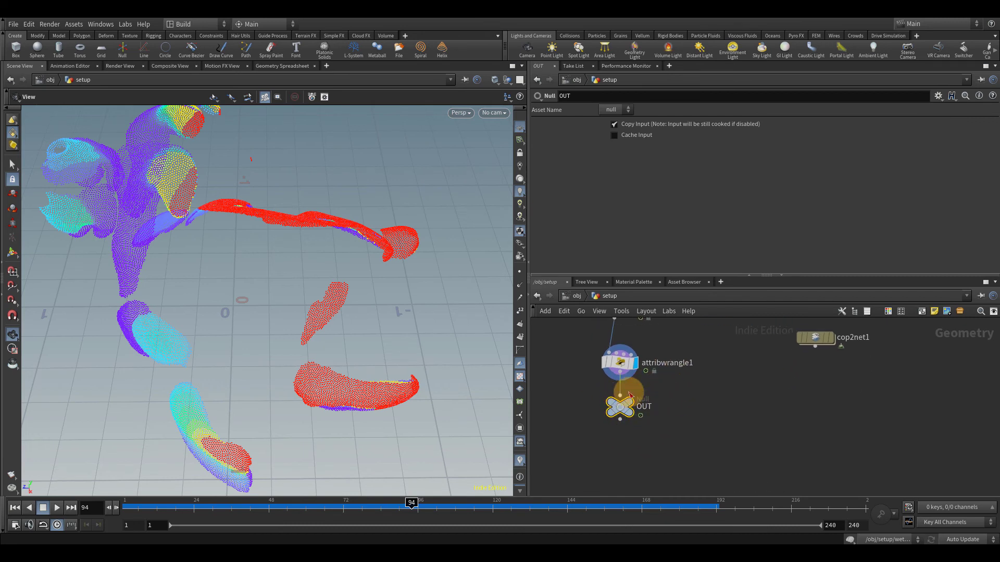
double_click(822, 341)
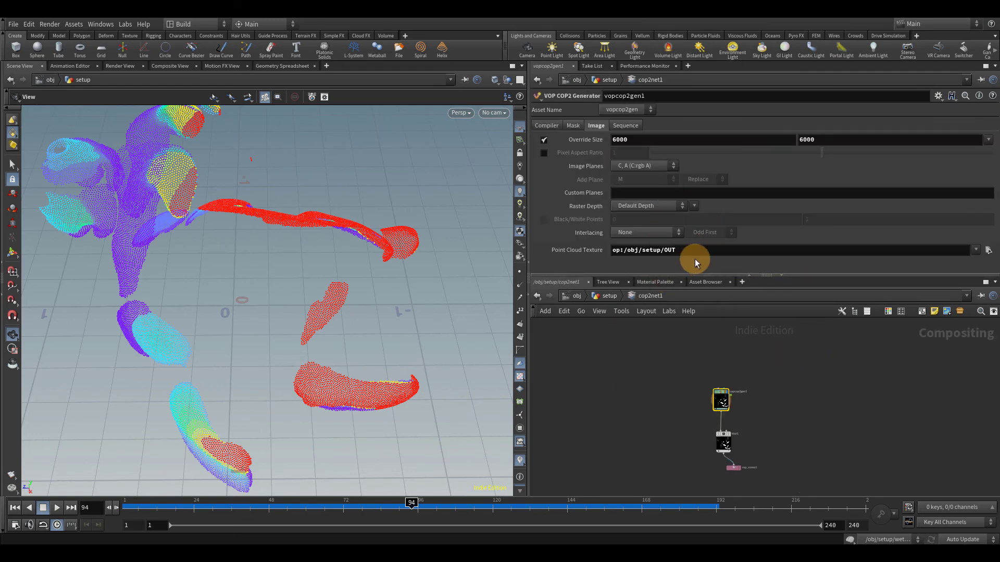
drag(691, 254, 665, 262)
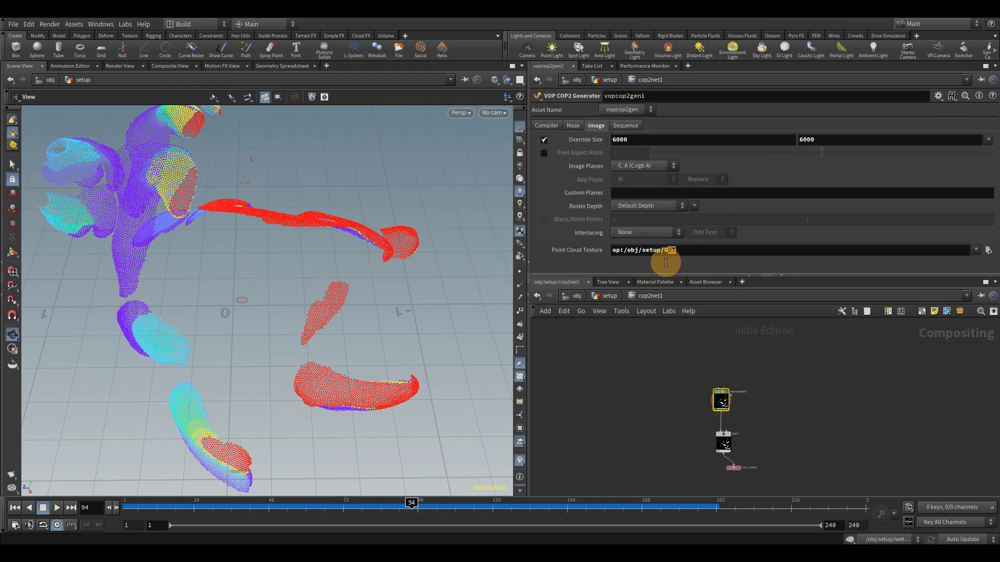
Step: Display vopcop2gen1's image in the composite view at frame 48
click(721, 389)
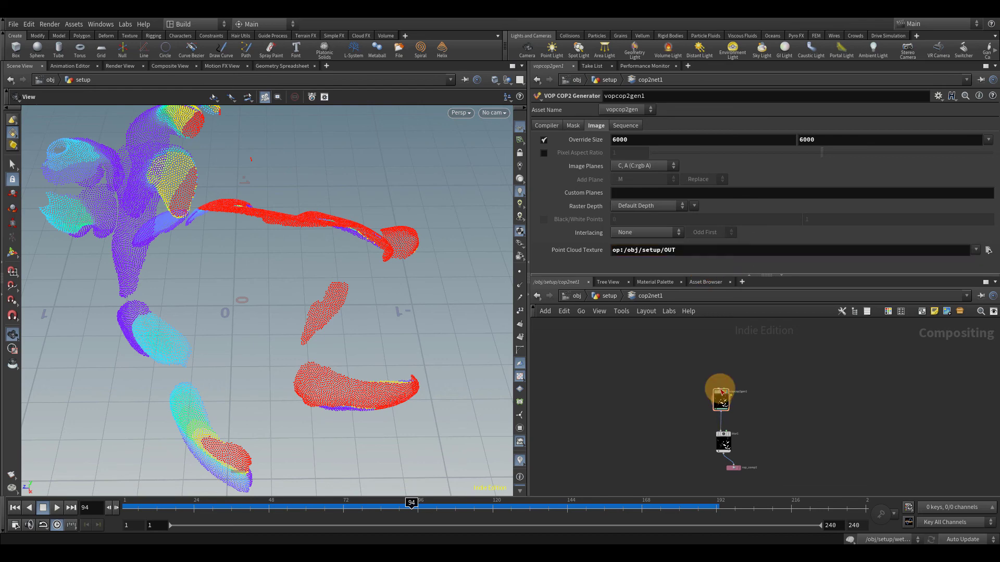
click(170, 66)
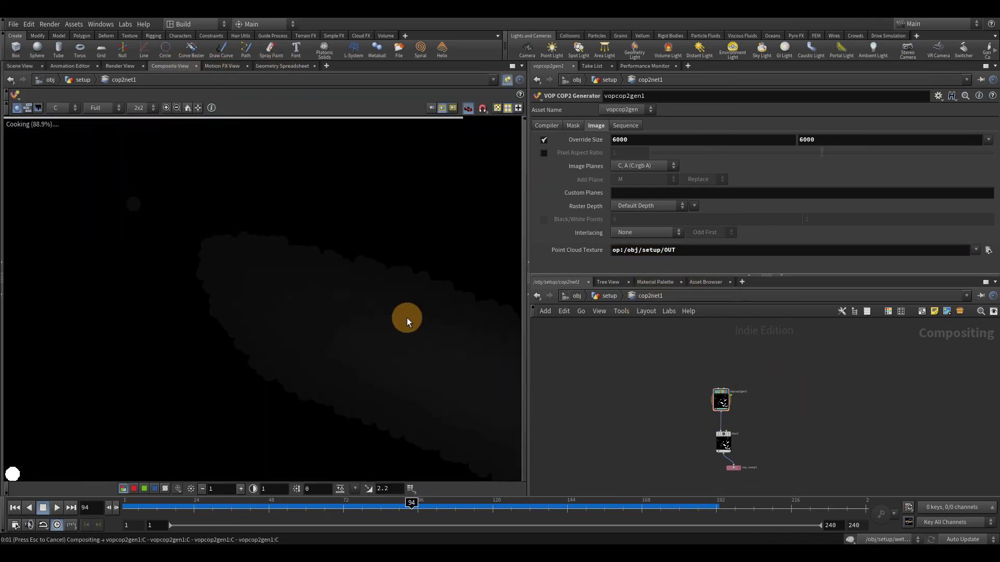
drag(401, 516, 267, 509)
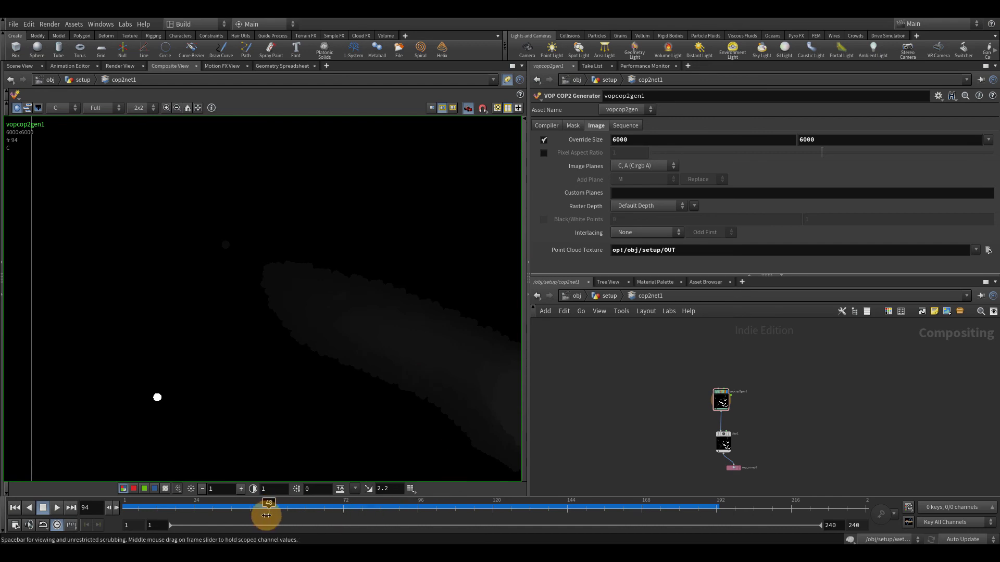
Step: Examine the rounded edges of the white wet areas across vopcop2gen1's texture up close
click(319, 301)
scroll(379, 290, up, 3)
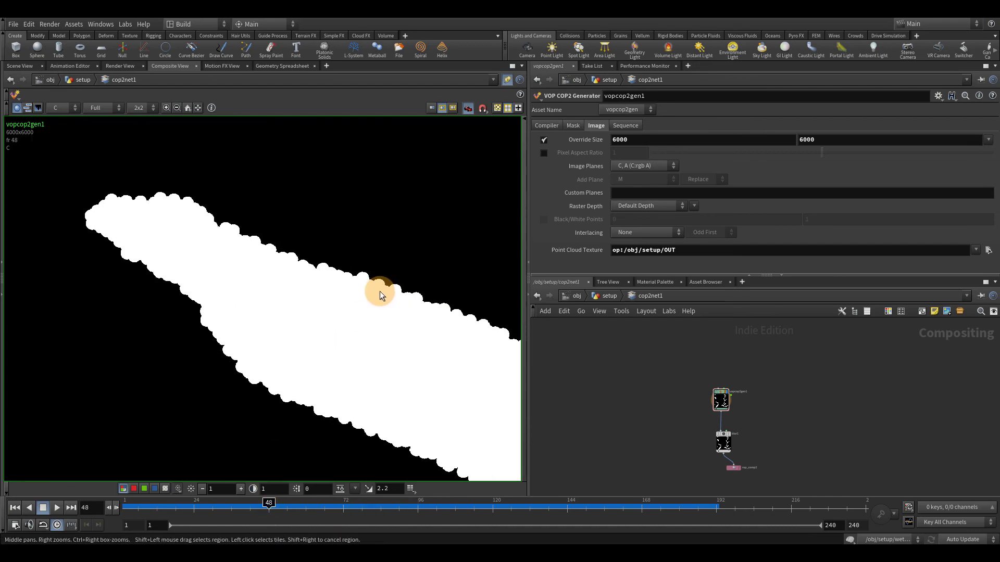
scroll(411, 301, up, 2)
scroll(467, 324, up, 3)
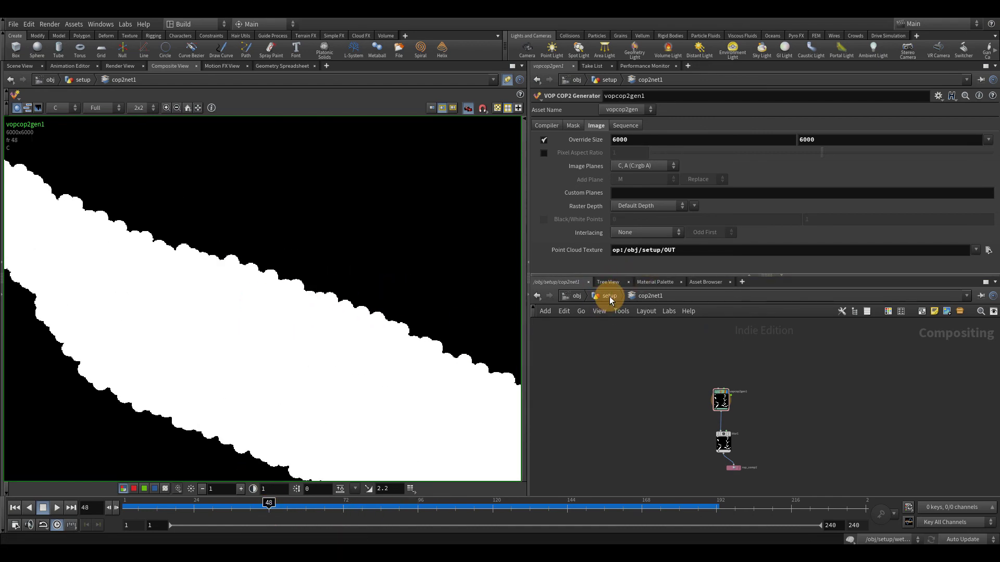
scroll(407, 311, up, 3)
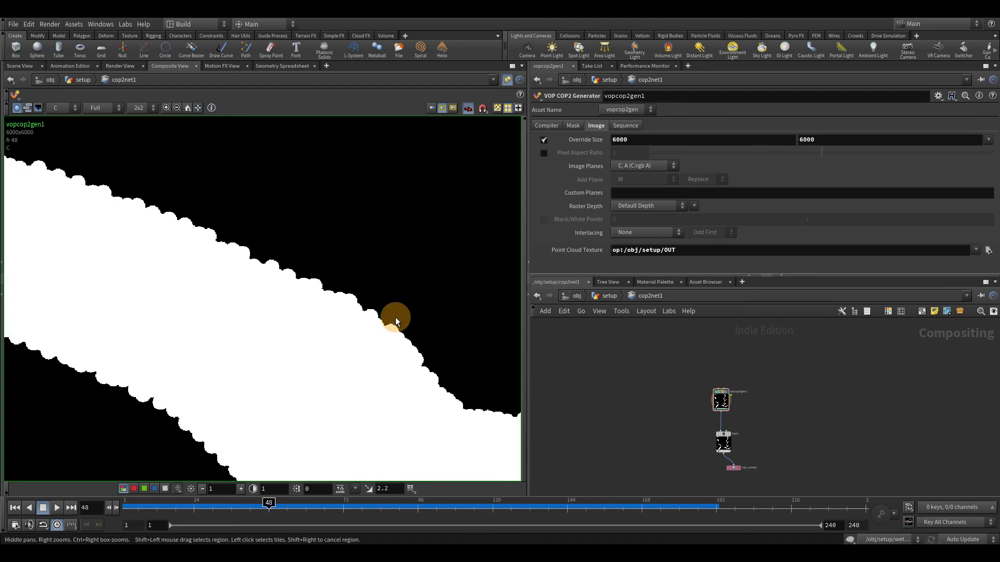
middle_drag(373, 317, 270, 61)
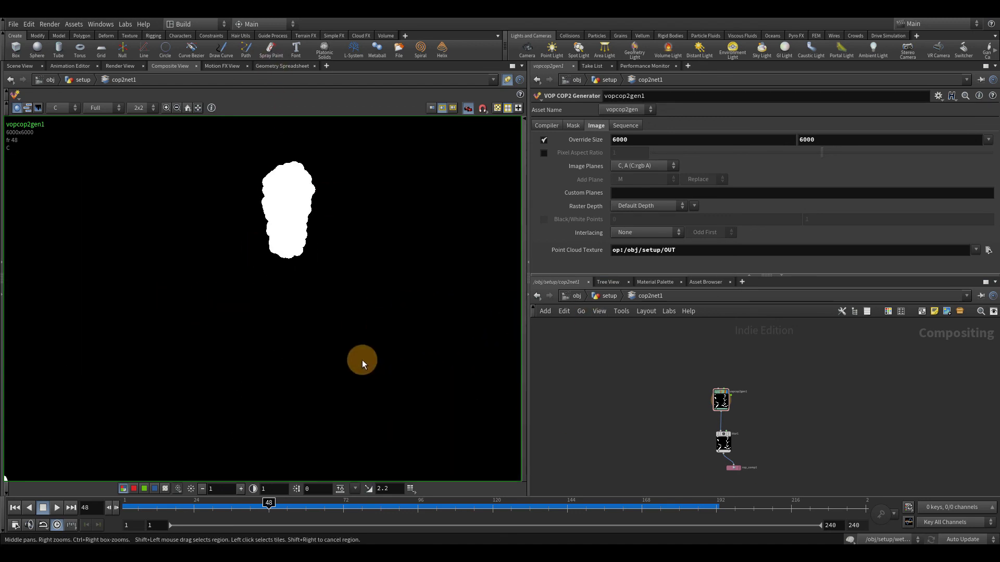
middle_drag(363, 360, 563, 163)
middle_drag(279, 335, 623, 394)
middle_drag(255, 197, 398, 307)
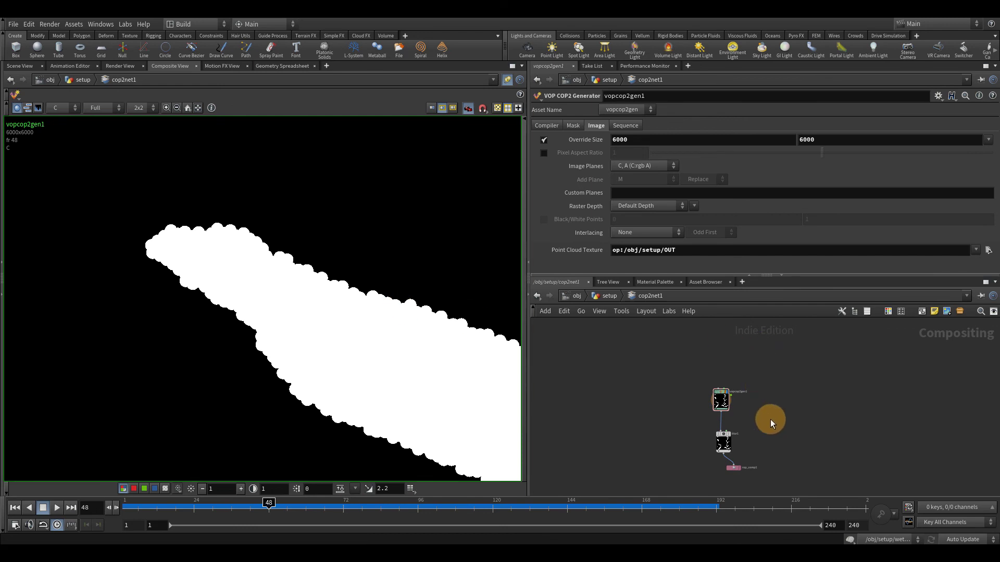
scroll(723, 396, up, 3)
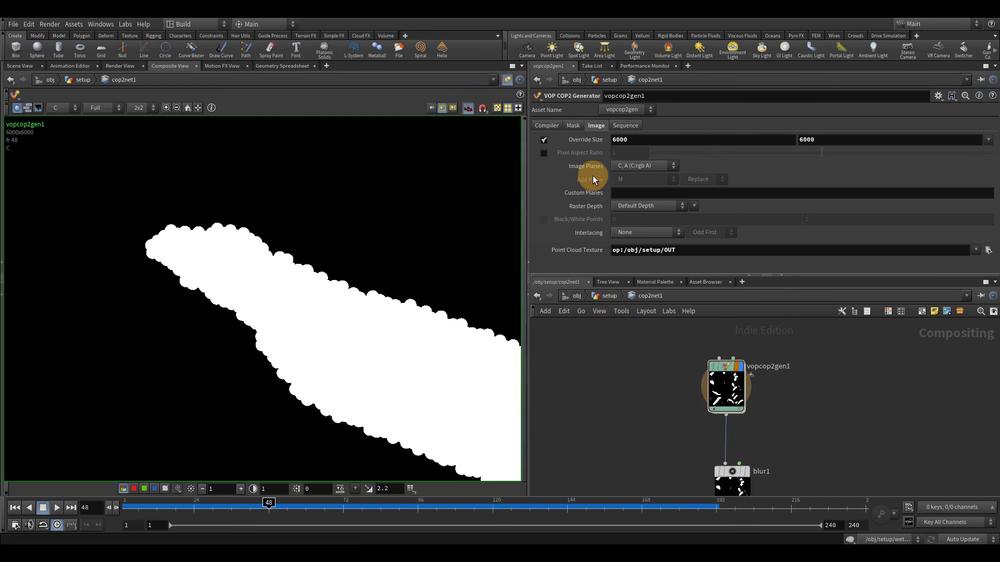
Step: Return to the setup network, bypass attribwrangle1, and examine how the edges of the wet texture change
click(609, 296)
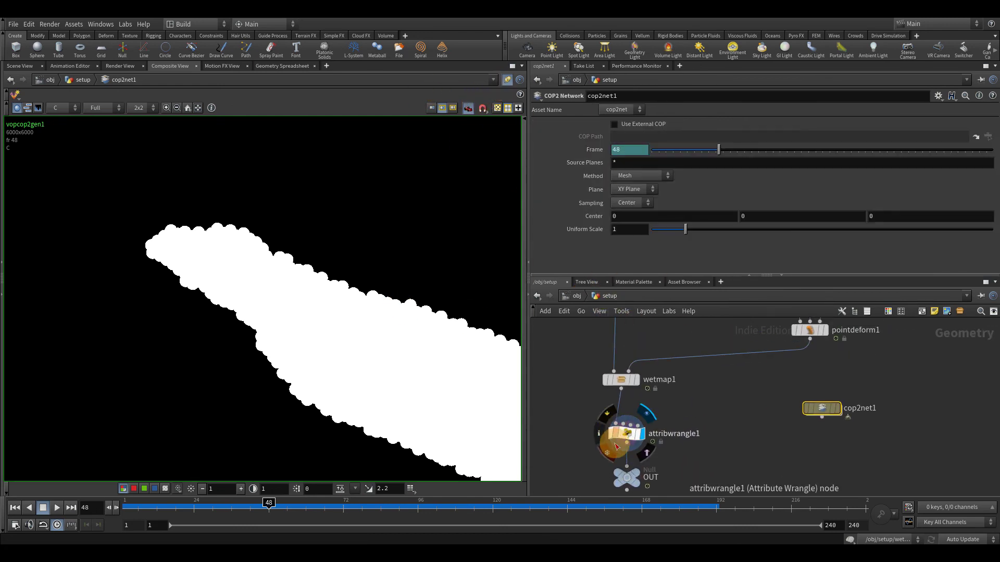
click(626, 440)
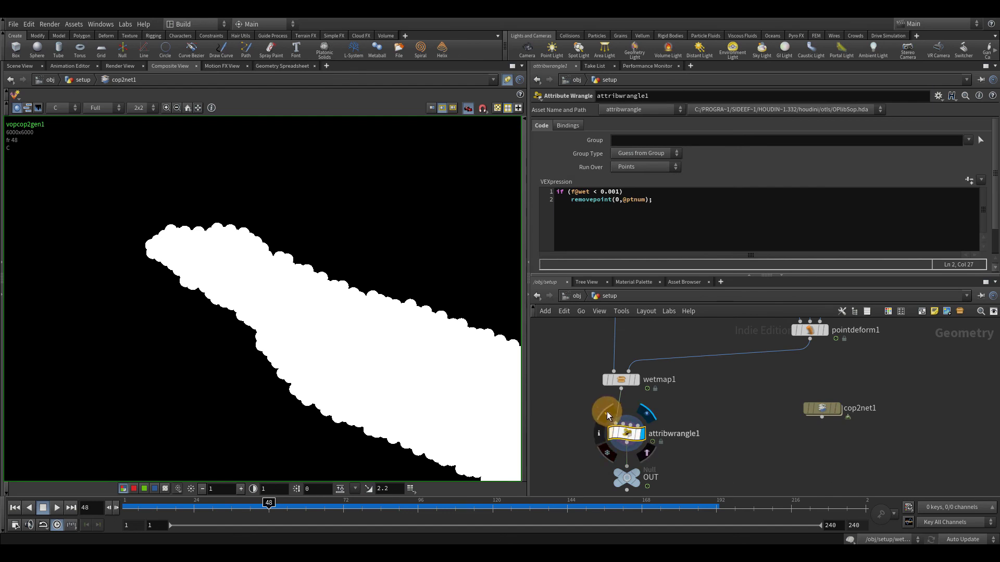
click(609, 411)
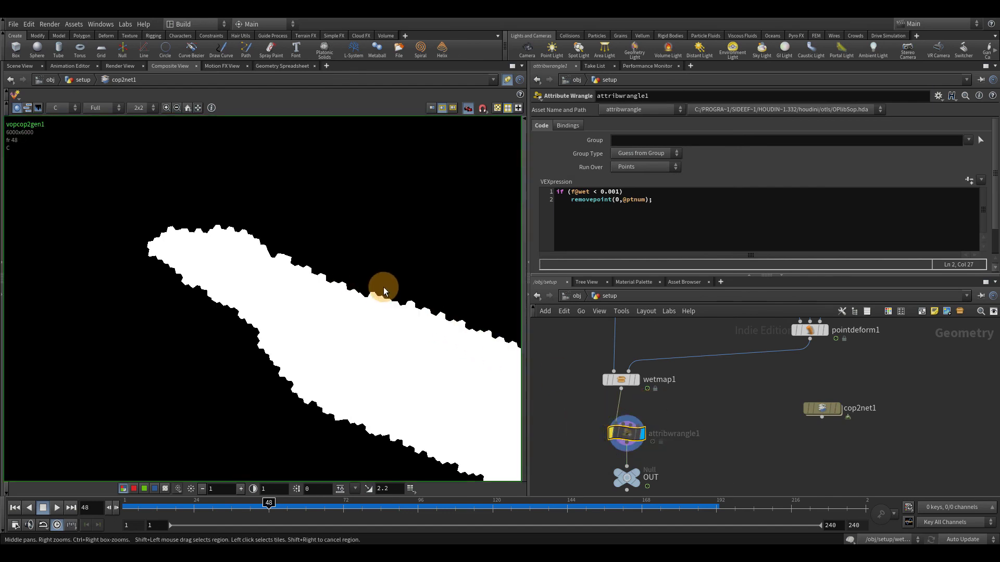
scroll(365, 286, up, 3)
scroll(292, 268, up, 4)
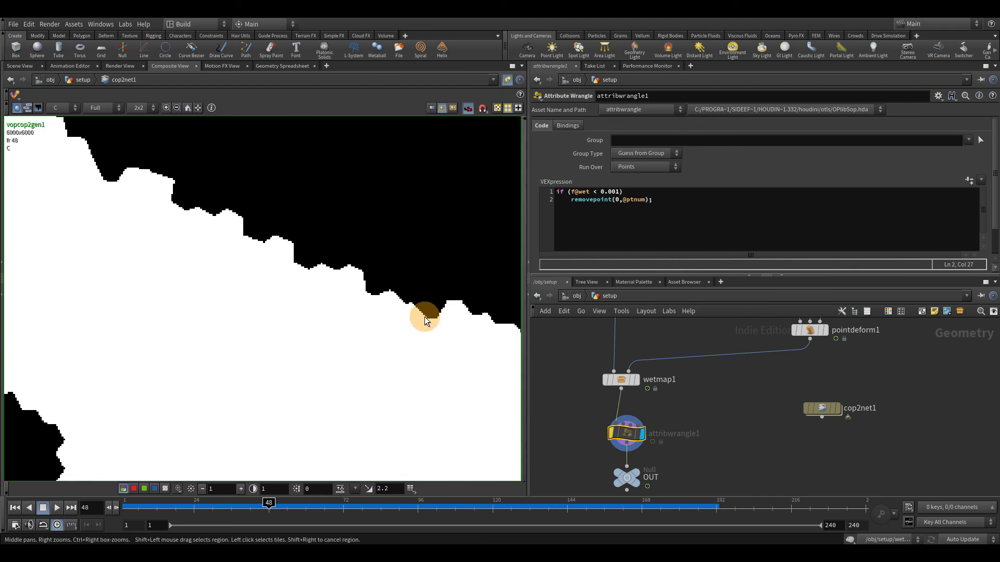
scroll(425, 319, up, 2)
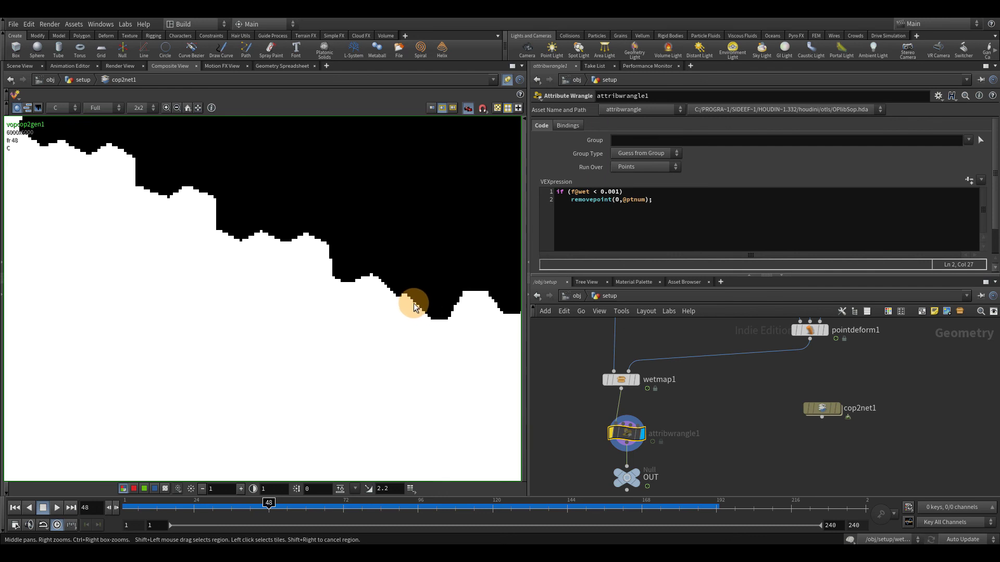
scroll(507, 388, up, 1)
mouse_move(617, 430)
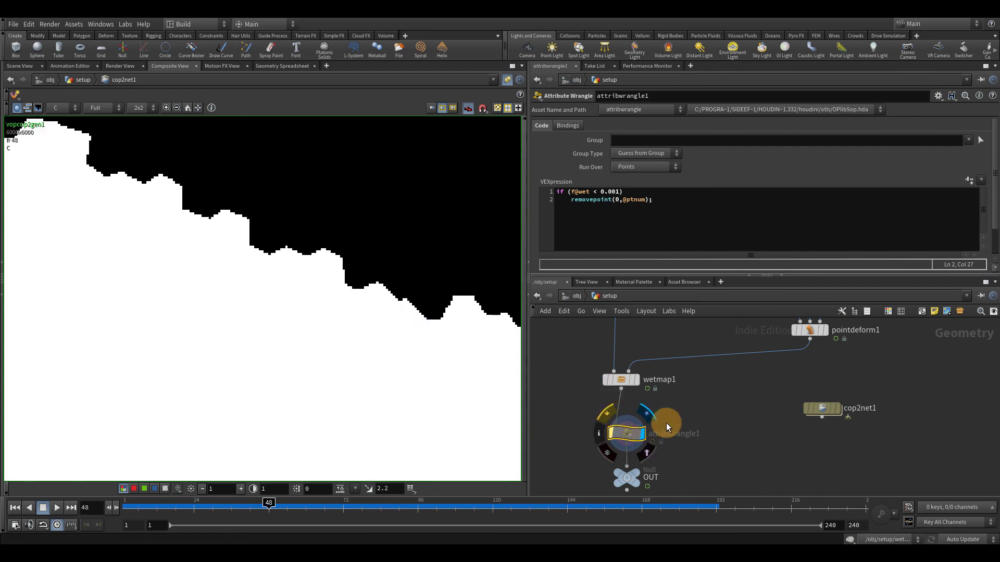
Step: Turn off the bypass on attribwrangle1 and compare the wet texture's edges again
click(651, 417)
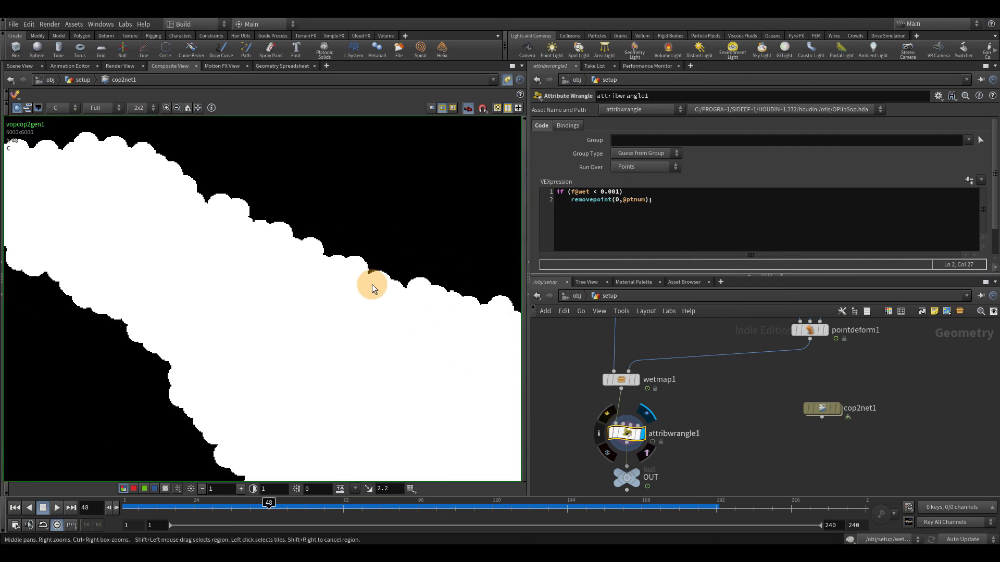
scroll(372, 287, down, 3)
scroll(393, 294, up, 2)
scroll(199, 267, down, 2)
scroll(355, 391, down, 2)
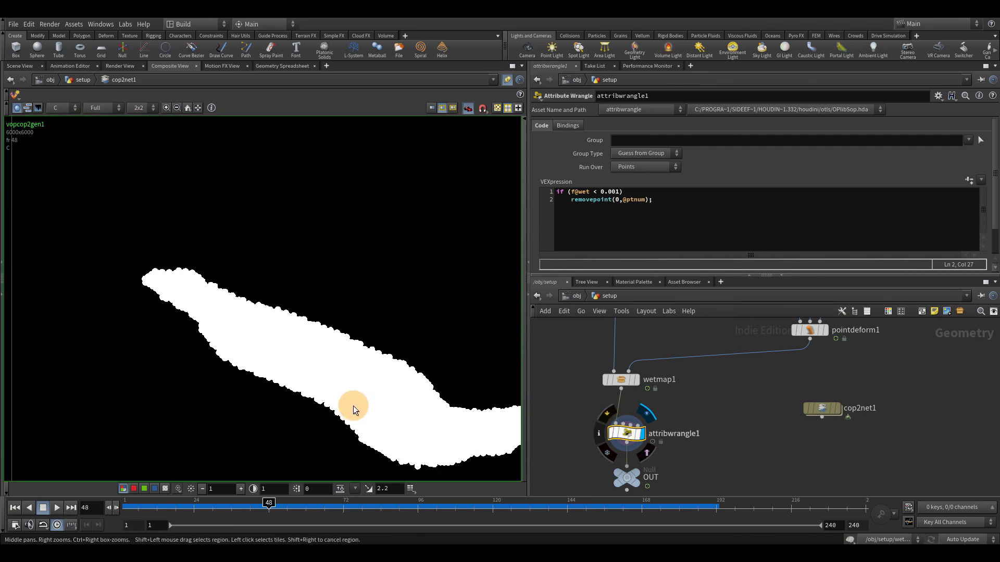
scroll(353, 405, down, 2)
scroll(306, 333, up, 3)
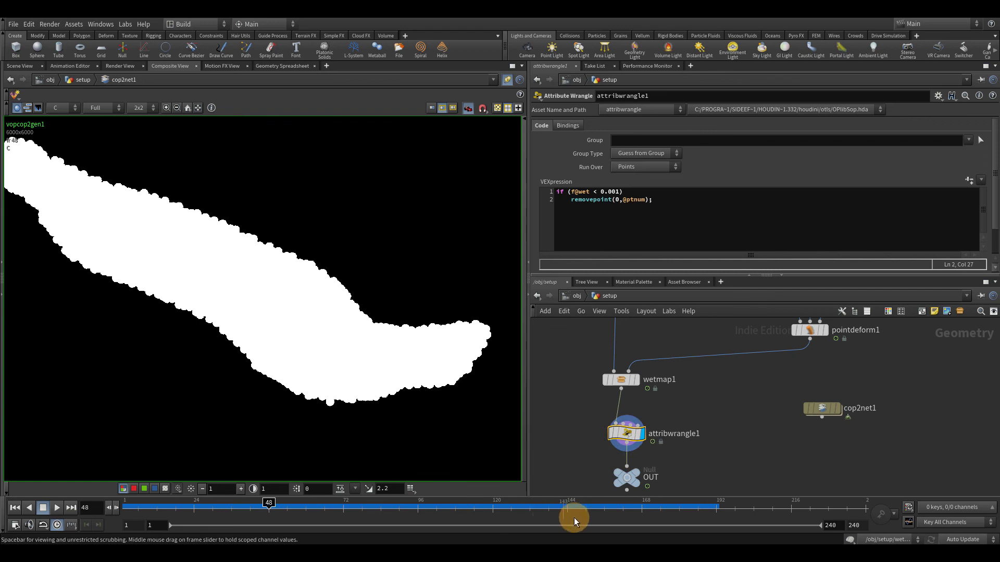
Step: Check the wet texture at frame 181 in the composite view, and examine the textured toy in the 3D scene
click(681, 508)
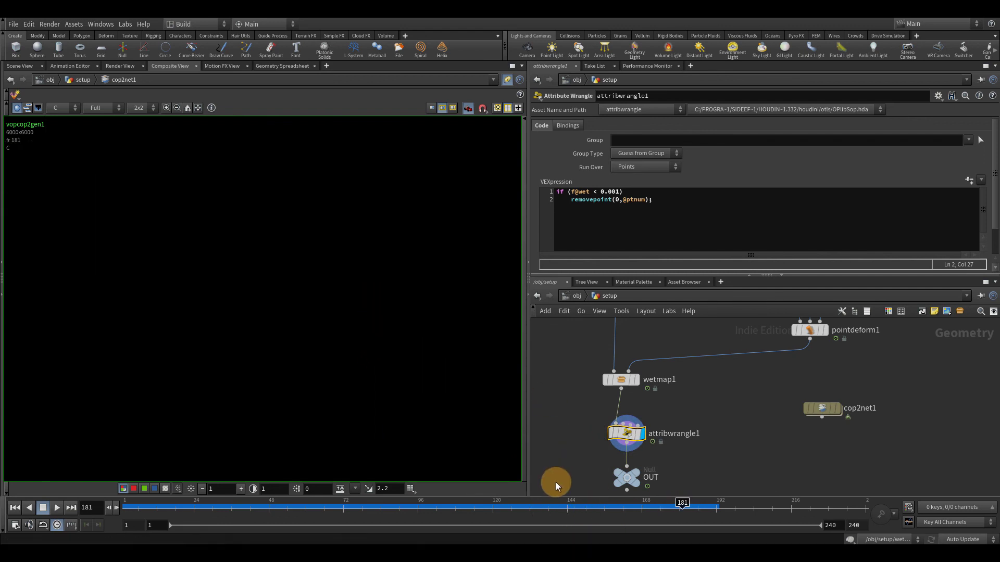
click(557, 504)
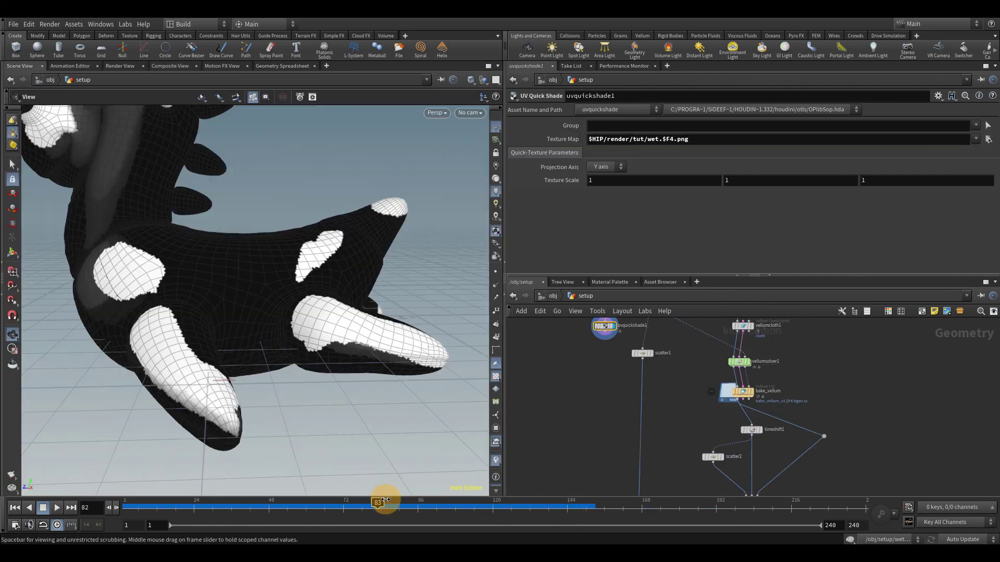
middle_drag(374, 284, 357, 330)
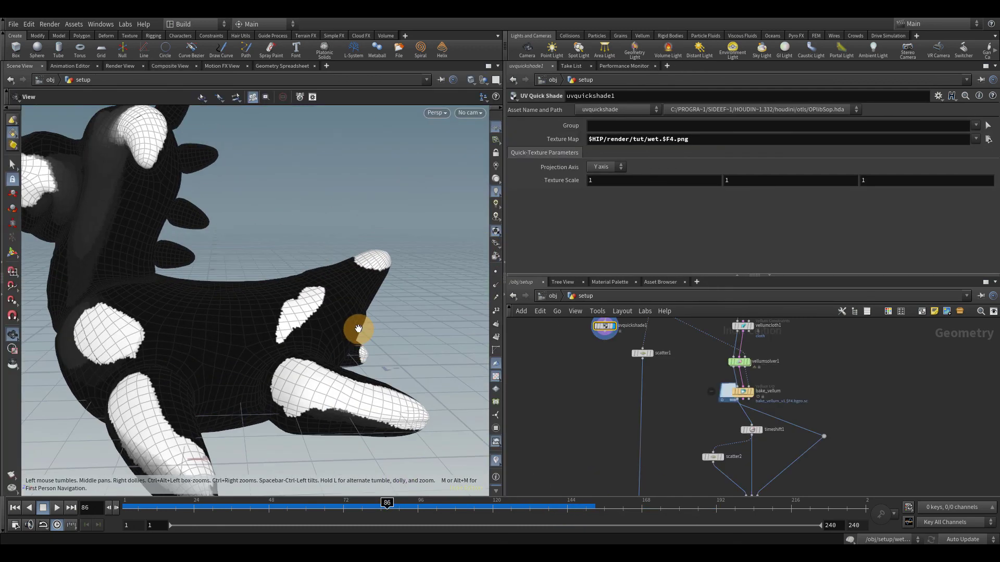
right_drag(358, 330, 383, 285)
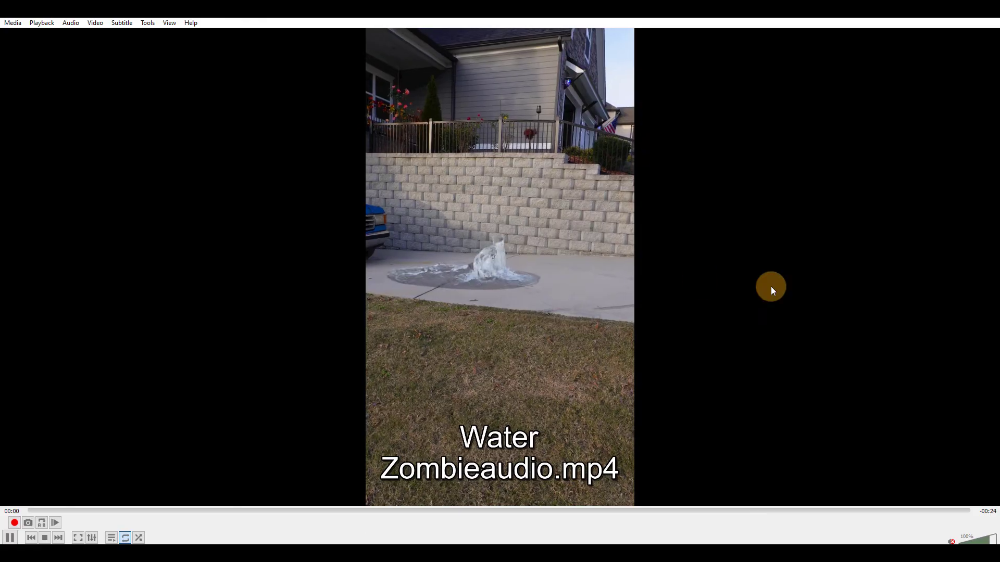